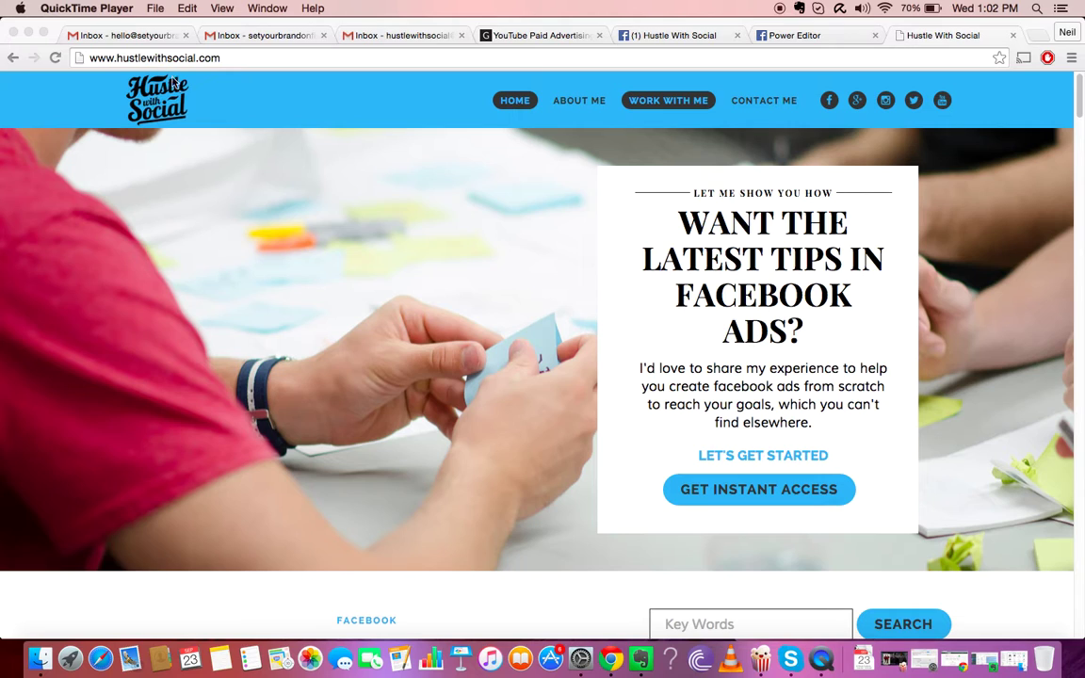
# Look through the Hustle With Social homepage, including its blog posts, featured posts, archives and the Periscope live training banner
pyautogui.scroll(-10, 306, 240)
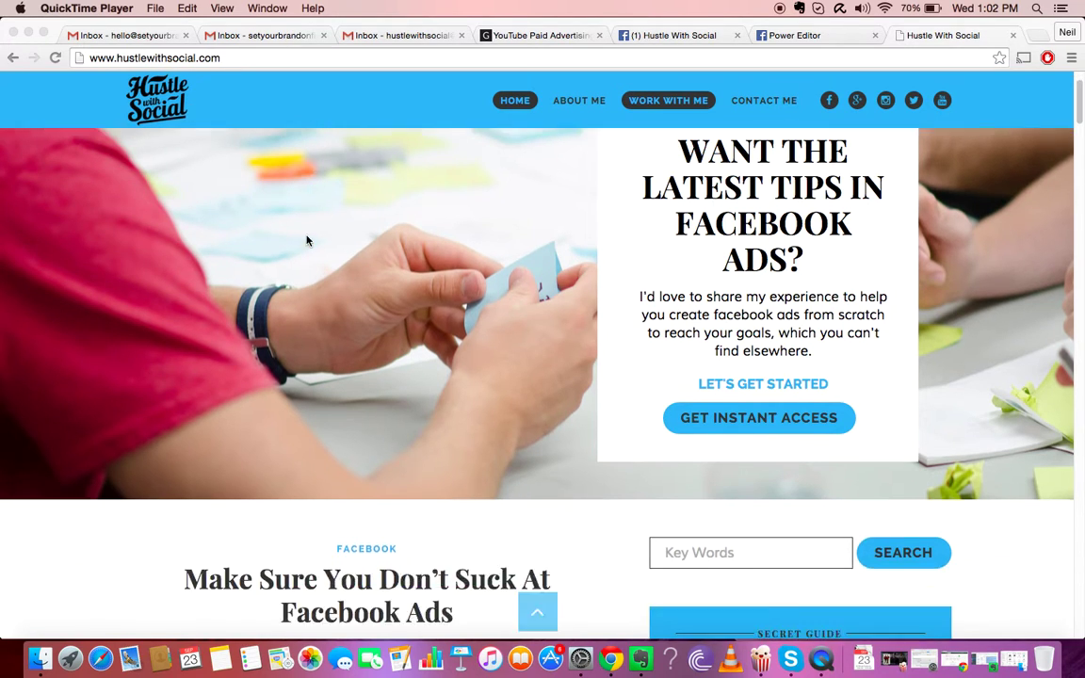
pyautogui.scroll(-1, 306, 240)
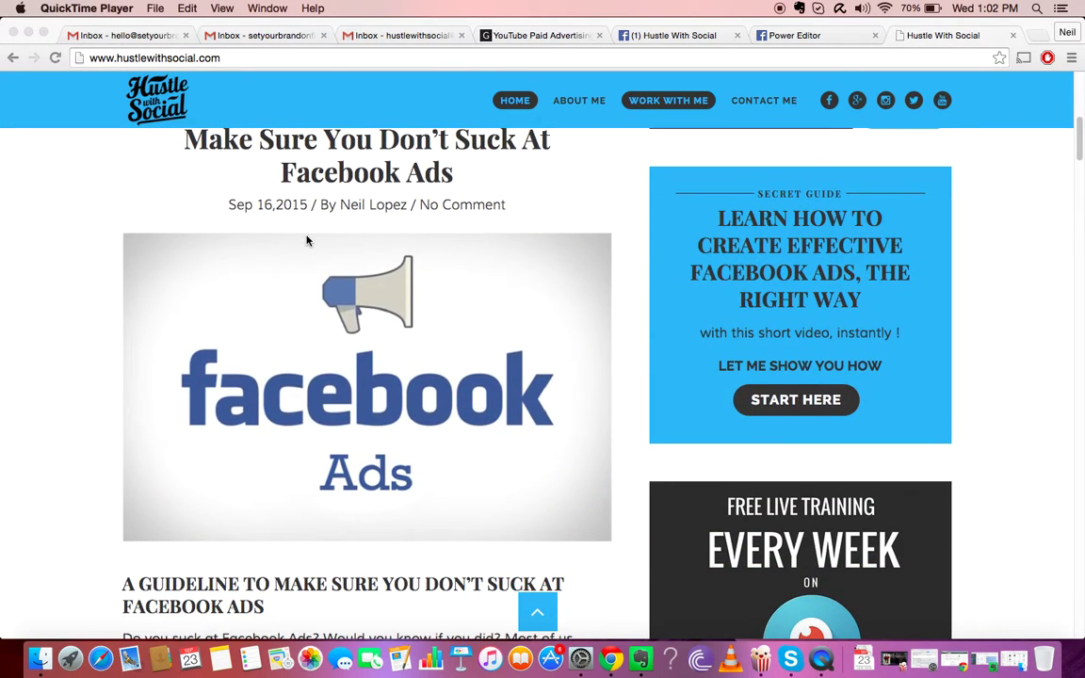
pyautogui.scroll(-2, 306, 240)
pyautogui.scroll(2, 305, 240)
pyautogui.scroll(-9, 306, 240)
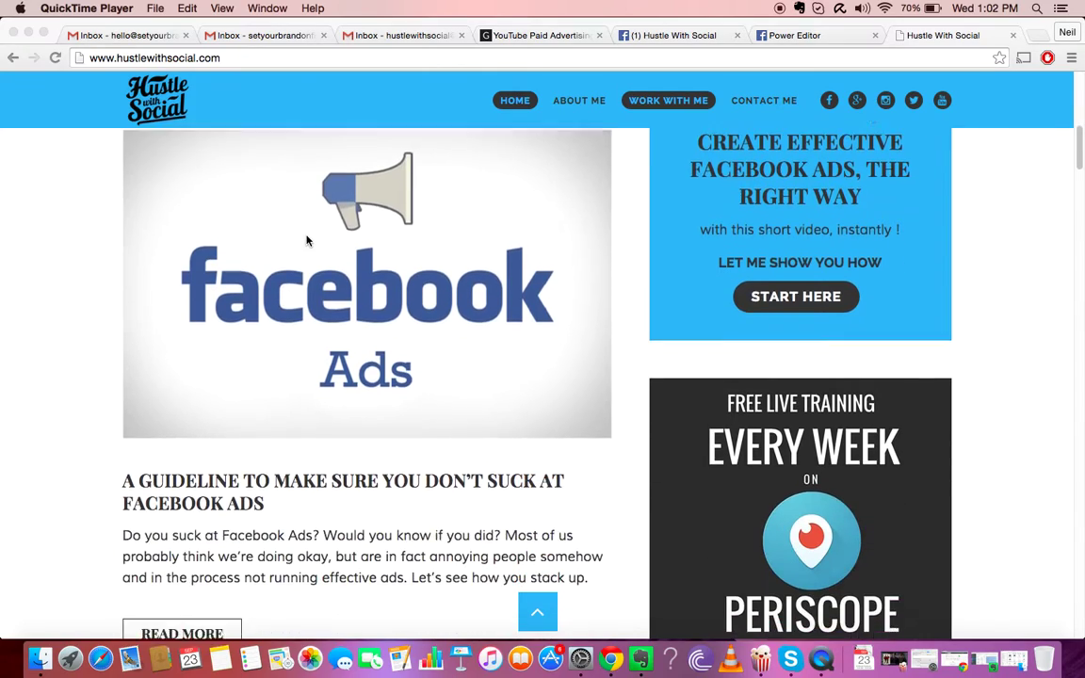
pyautogui.scroll(-4, 306, 241)
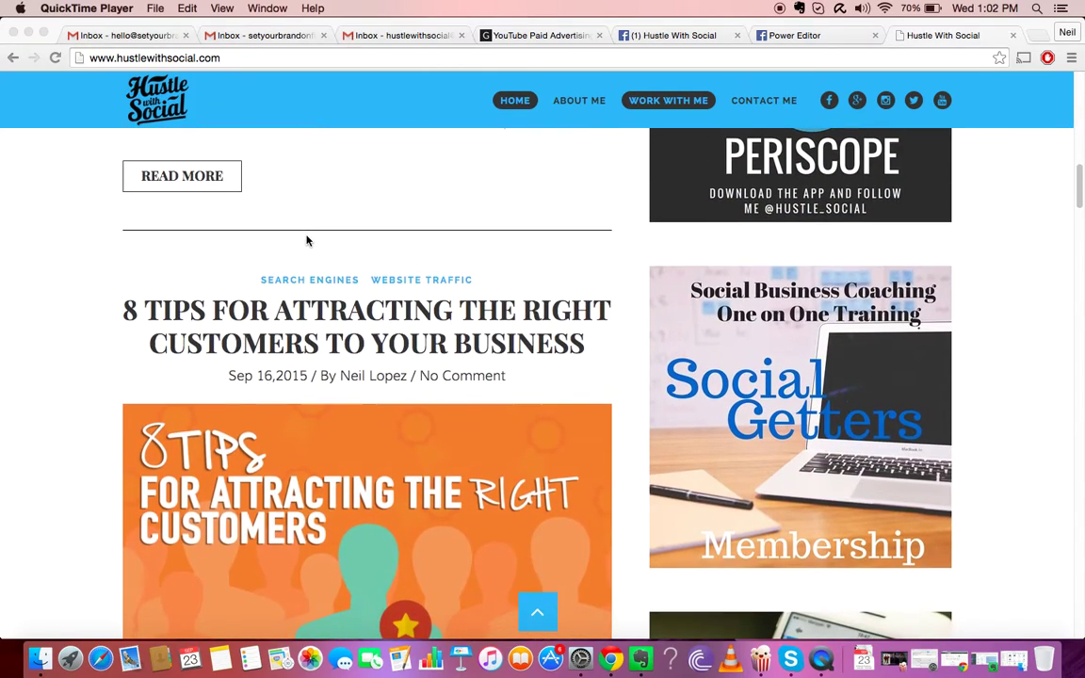
pyautogui.scroll(-4, 306, 240)
pyautogui.scroll(-16, 306, 240)
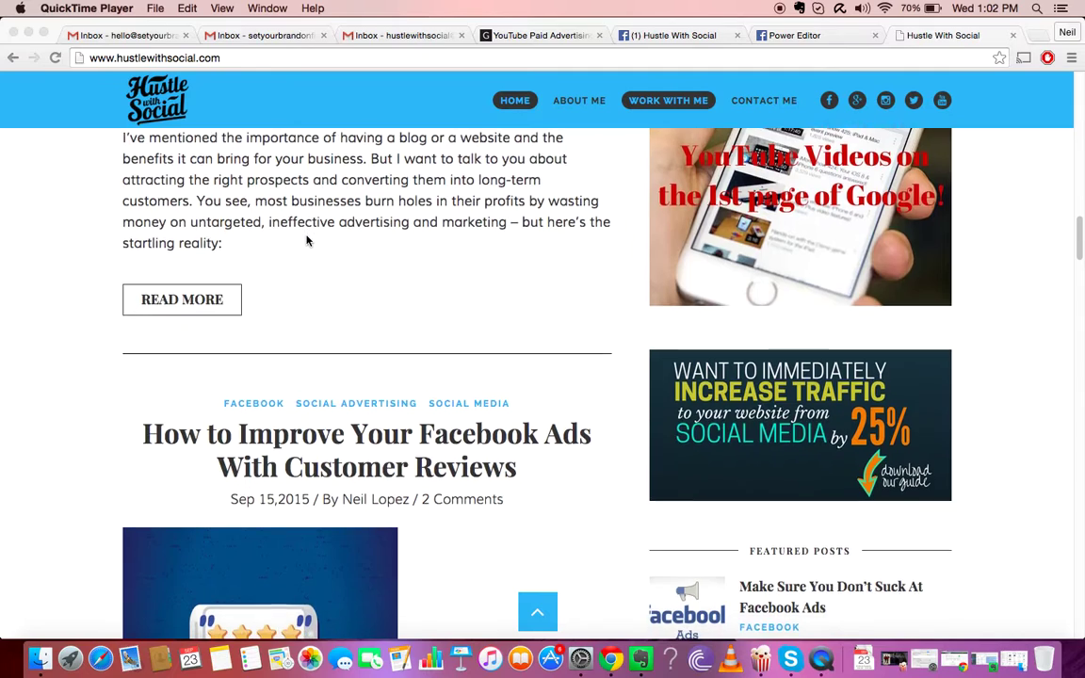
pyautogui.scroll(1, 306, 240)
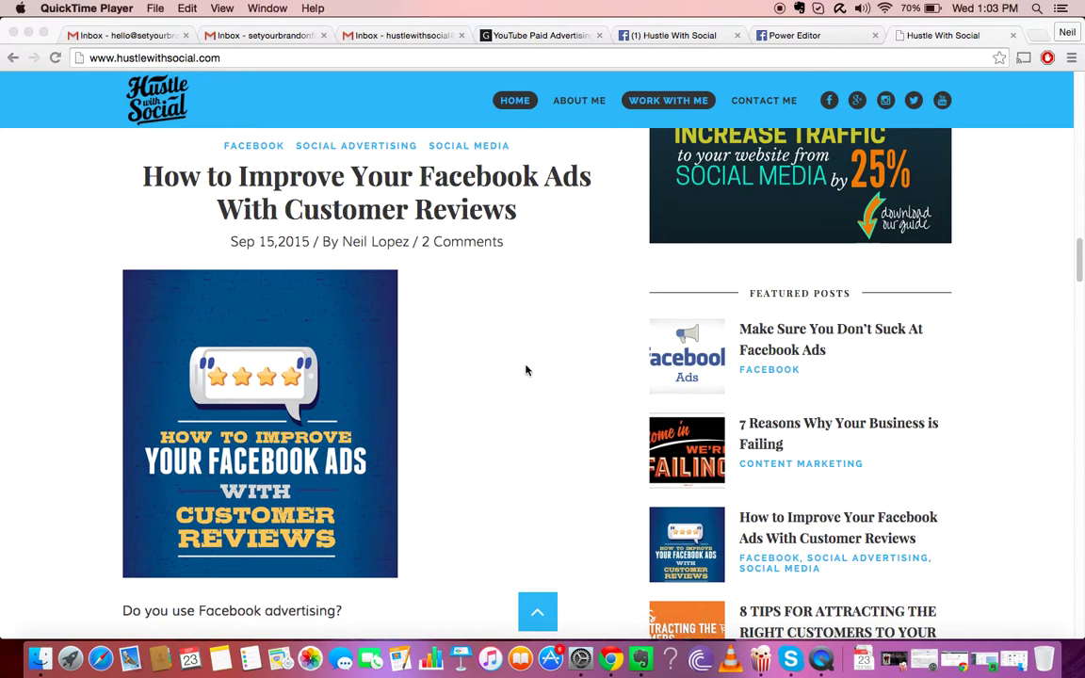
pyautogui.scroll(-11, 525, 368)
pyautogui.scroll(-4, 525, 370)
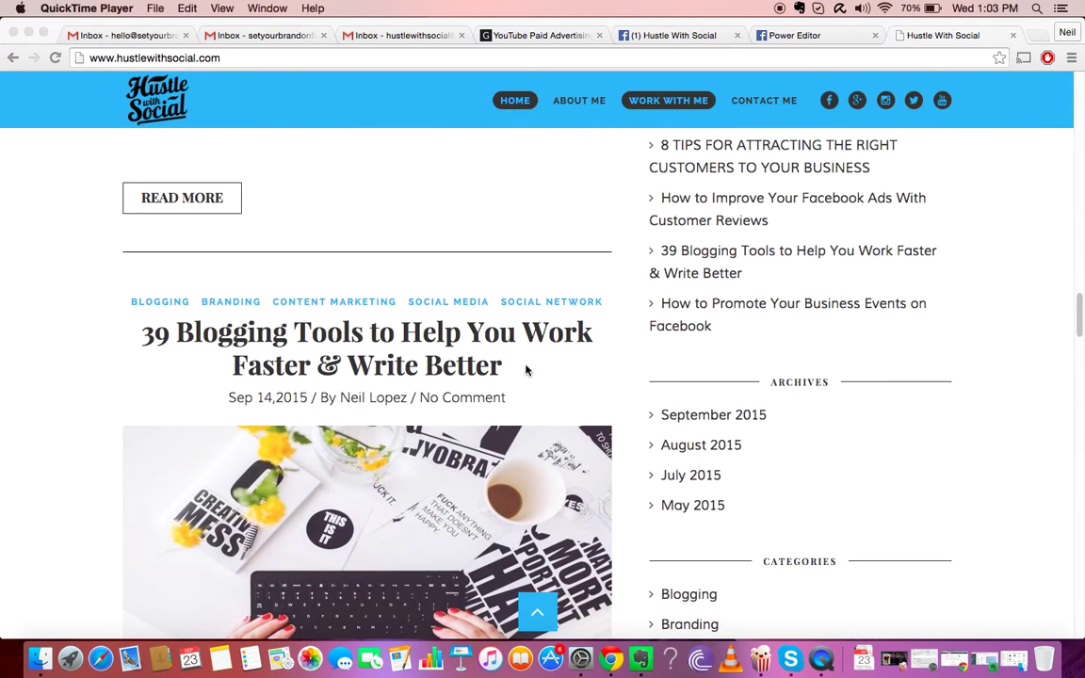
pyautogui.scroll(-3, 525, 370)
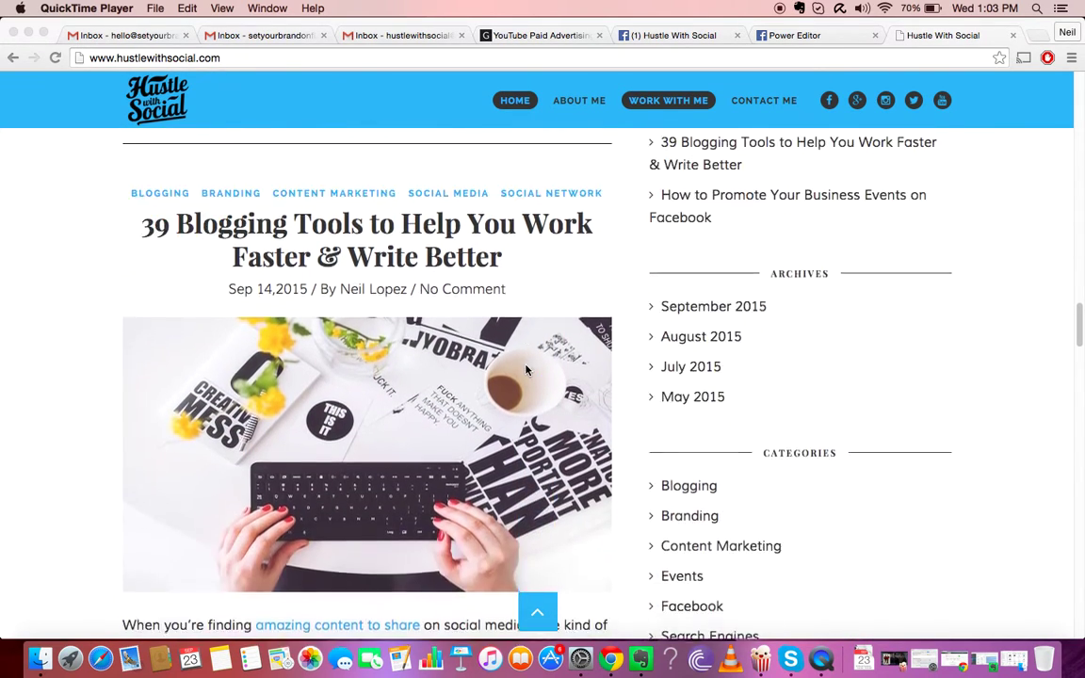
pyautogui.scroll(-9, 525, 370)
pyautogui.scroll(20, 526, 370)
pyautogui.scroll(10, 526, 370)
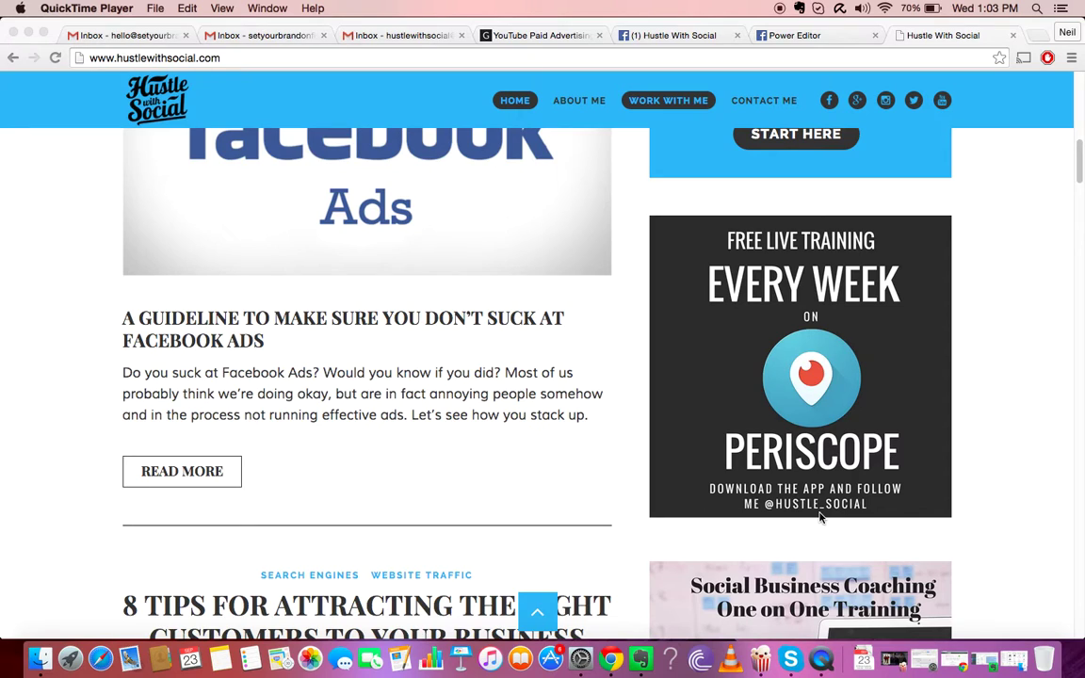
pyautogui.scroll(15, 668, 422)
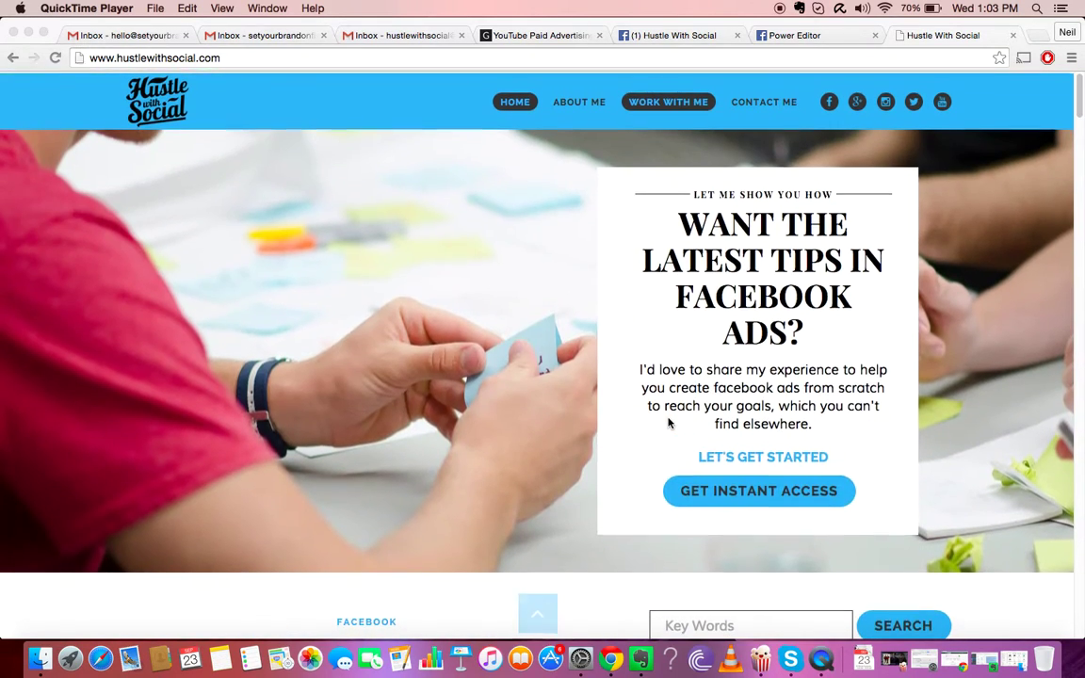
# Switch to the Hustle With Social Facebook page and start creating a new ad campaign
pyautogui.click(675, 36)
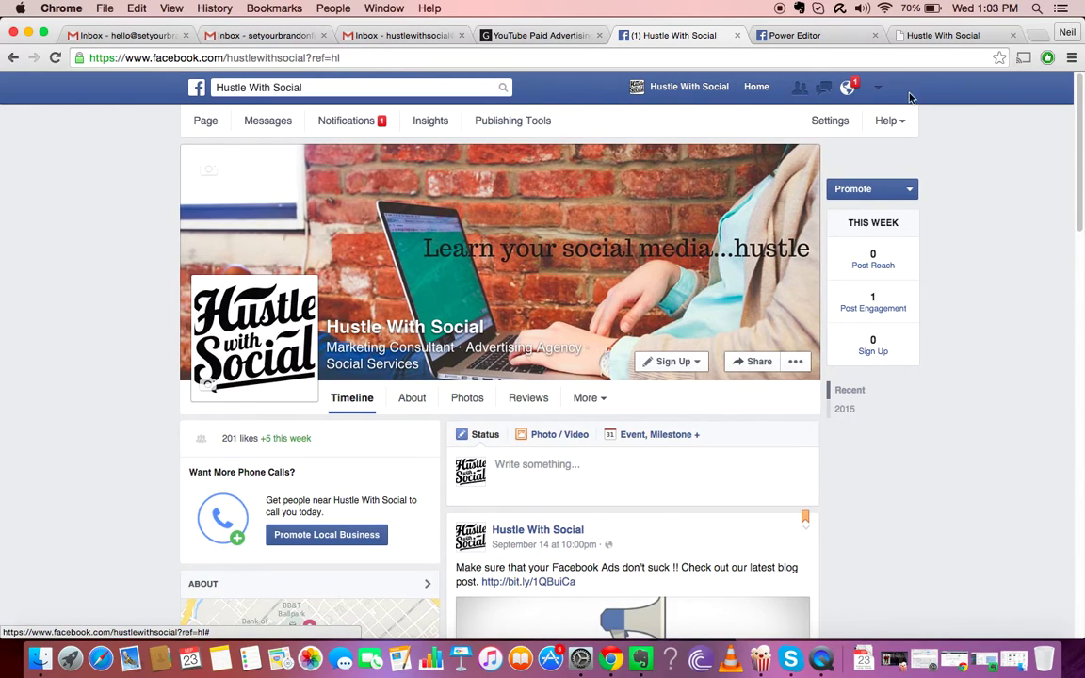
pyautogui.click(878, 93)
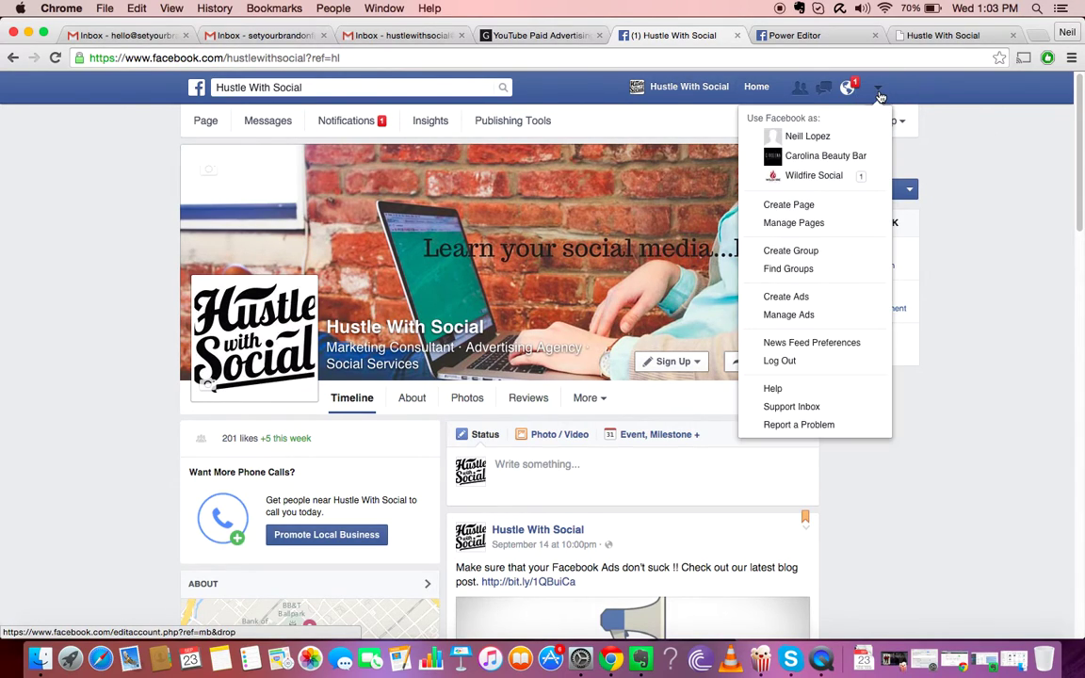
pyautogui.click(825, 298)
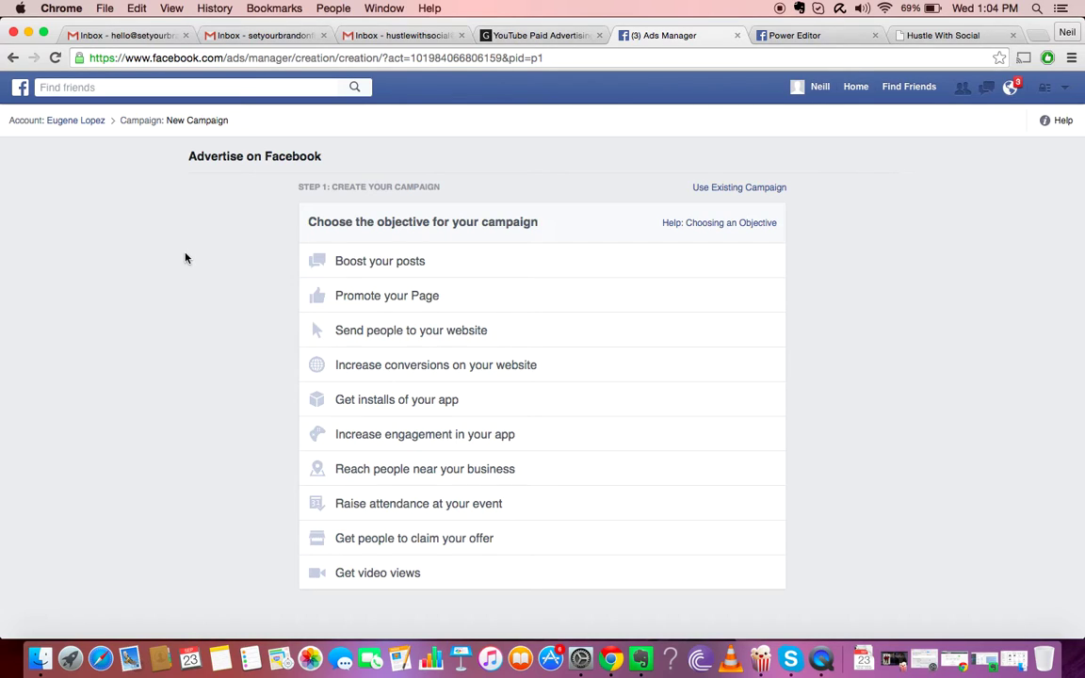
pyautogui.click(390, 336)
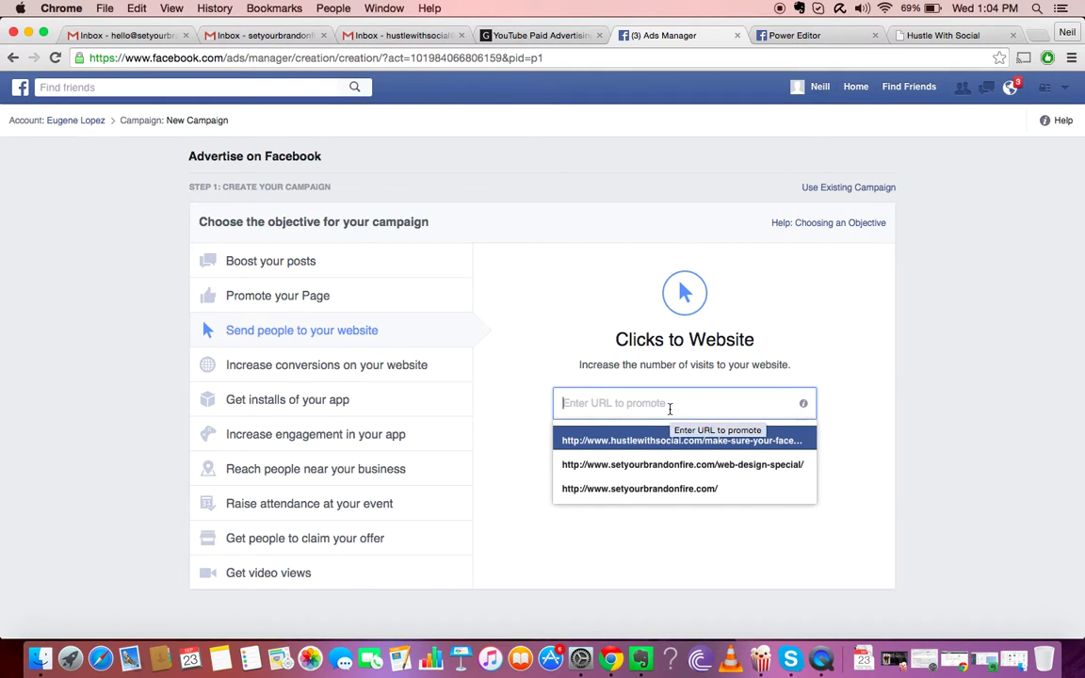
pyautogui.write('http://www.hustlewithsocial.com')
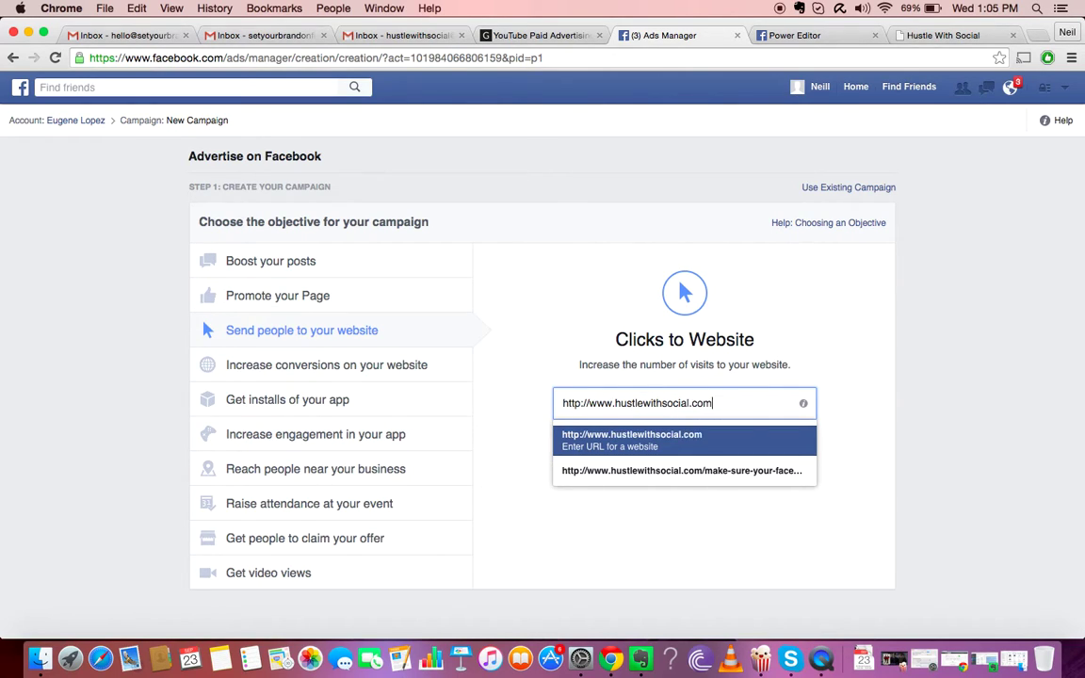
pyautogui.click(694, 438)
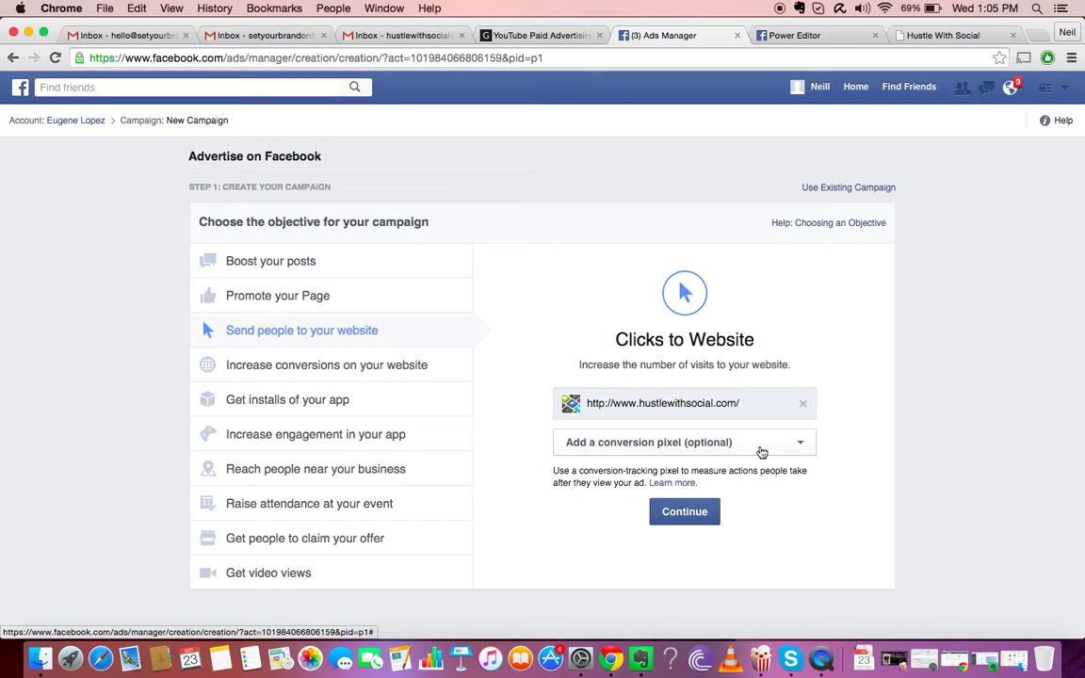
pyautogui.click(761, 450)
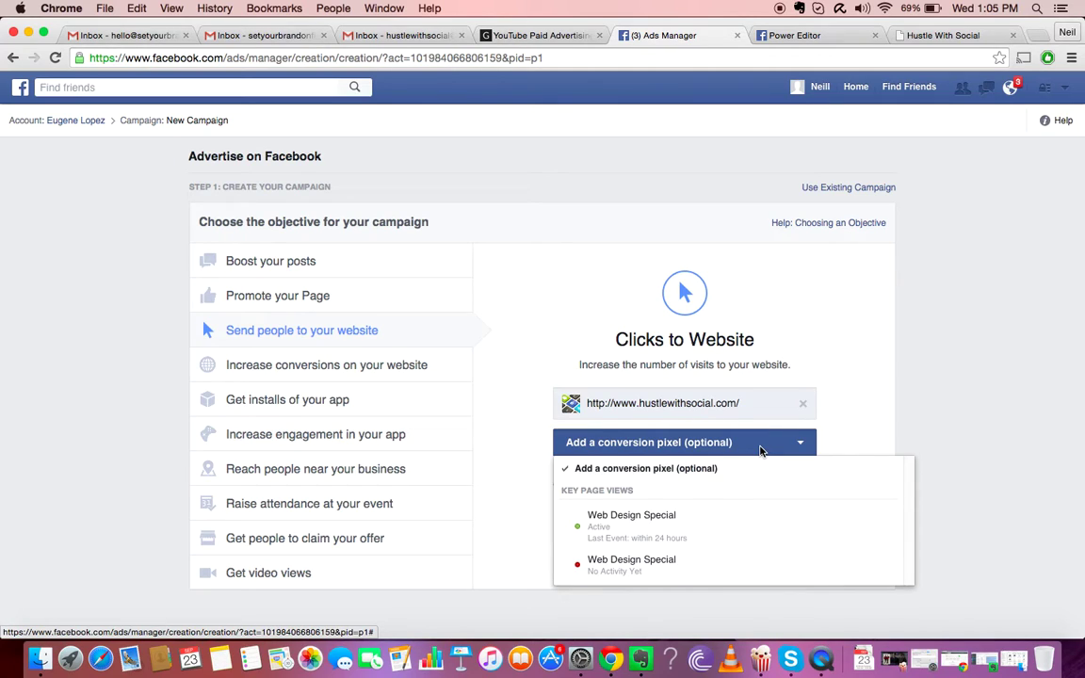
pyautogui.click(899, 405)
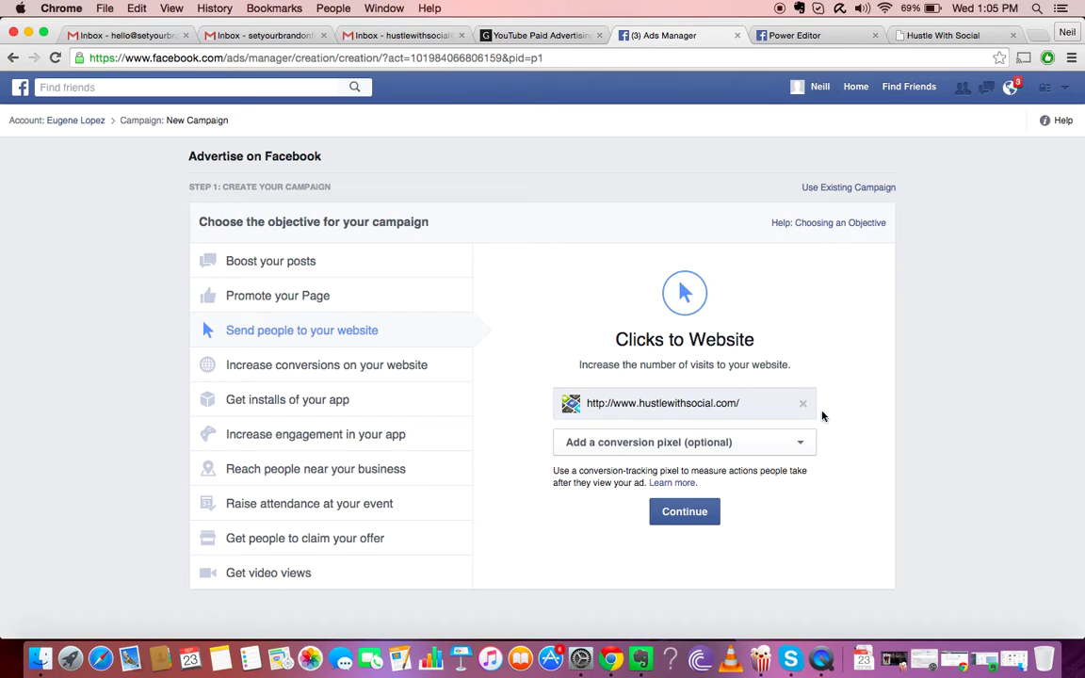
pyautogui.tripleClick(755, 404)
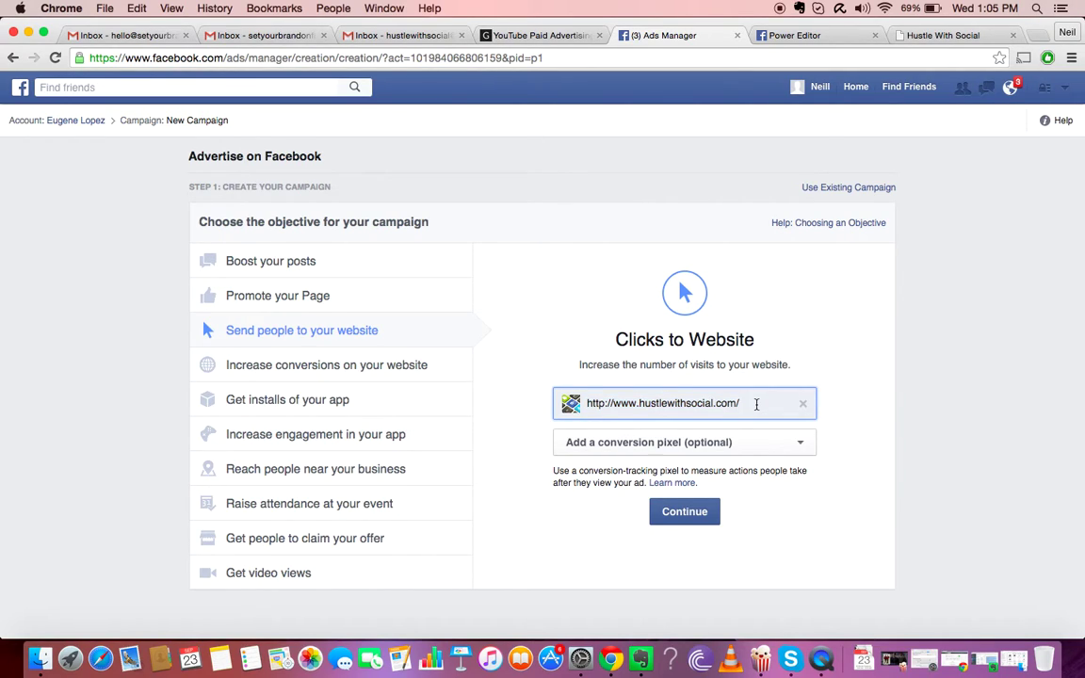
pyautogui.click(756, 404)
pyautogui.write('facebook')
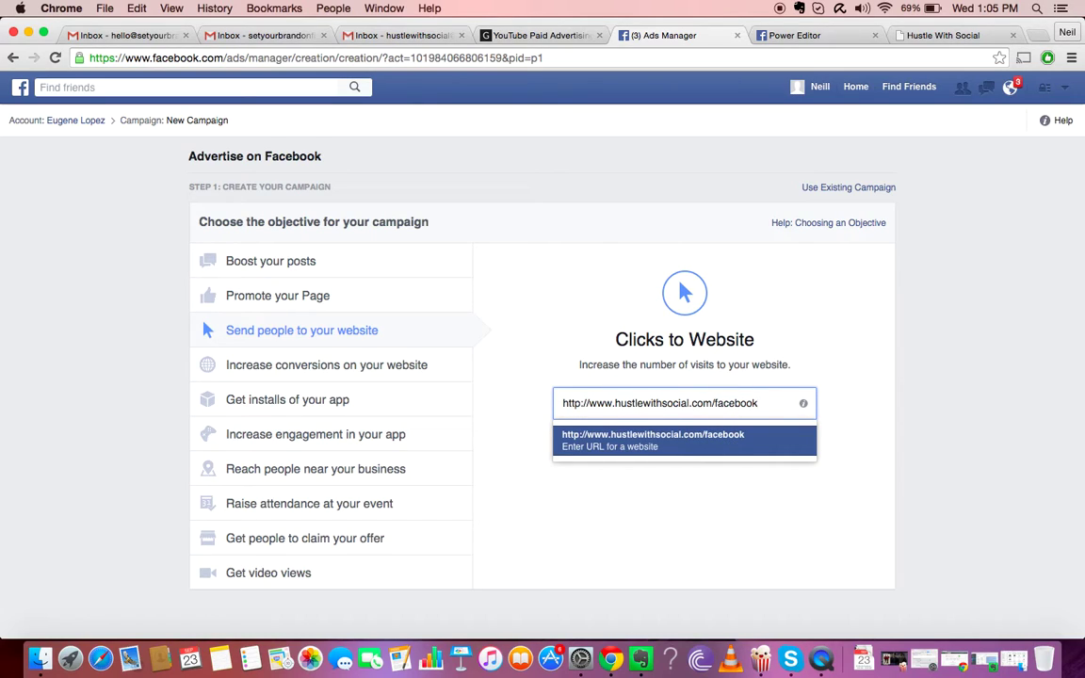
pyautogui.write('ads')
pyautogui.press('BackSpace')
pyautogui.press('BackSpace')
pyautogui.press('BackSpace')
pyautogui.press('BackSpace')
pyautogui.press('BackSpace')
pyautogui.press('BackSpace')
pyautogui.press('BackSpace')
pyautogui.press('BackSpace')
pyautogui.press('BackSpace')
pyautogui.press('BackSpace')
pyautogui.press('BackSpace')
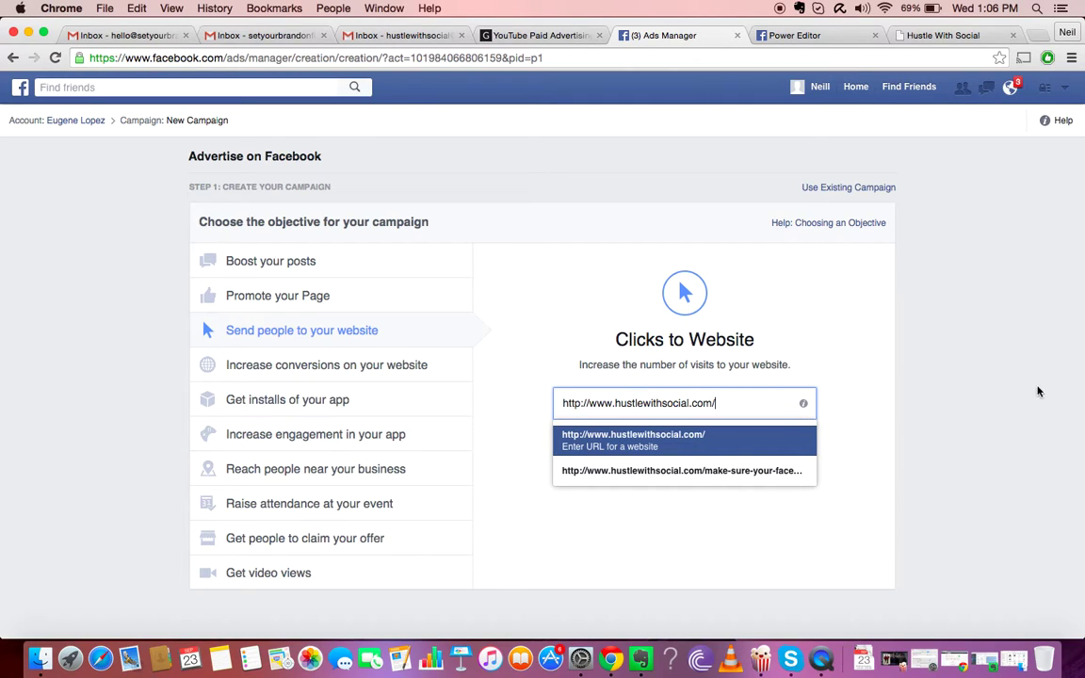
pyautogui.press('Return')
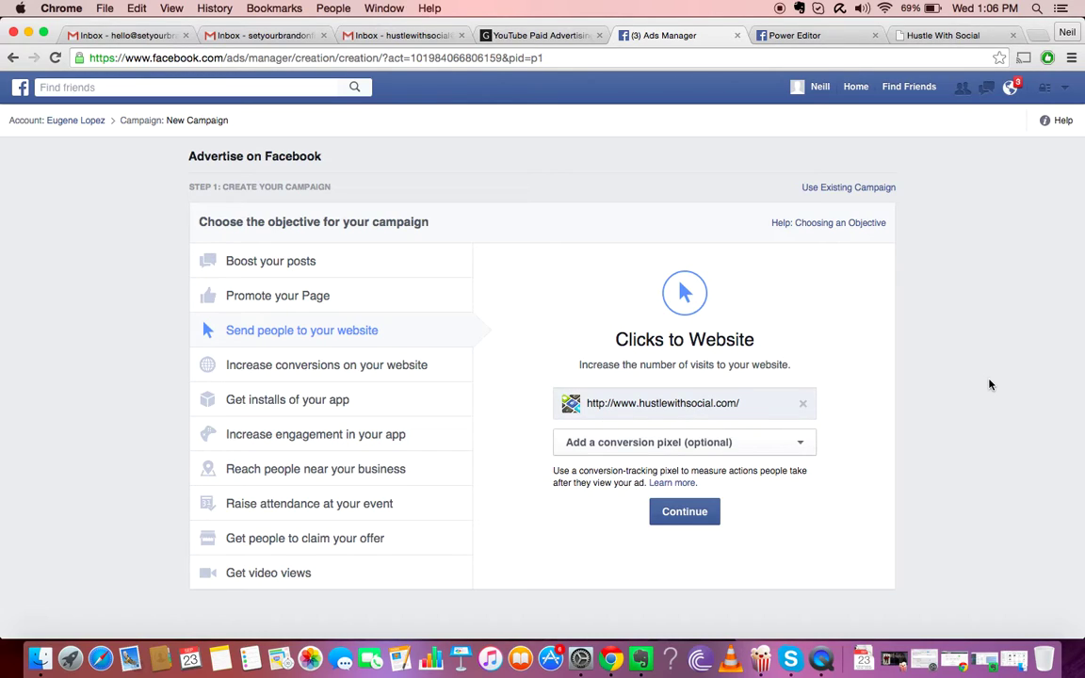
# Continue to the ad set and add Canada and Australia to the audience's included locations
pyautogui.click(697, 515)
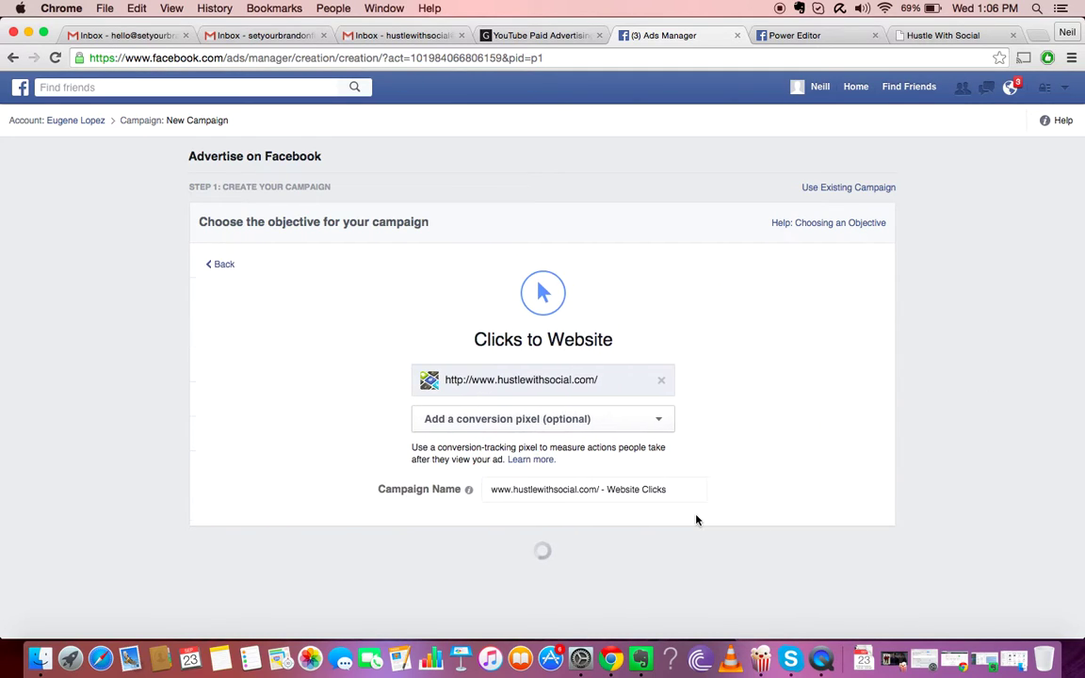
pyautogui.scroll(-3, 930, 408)
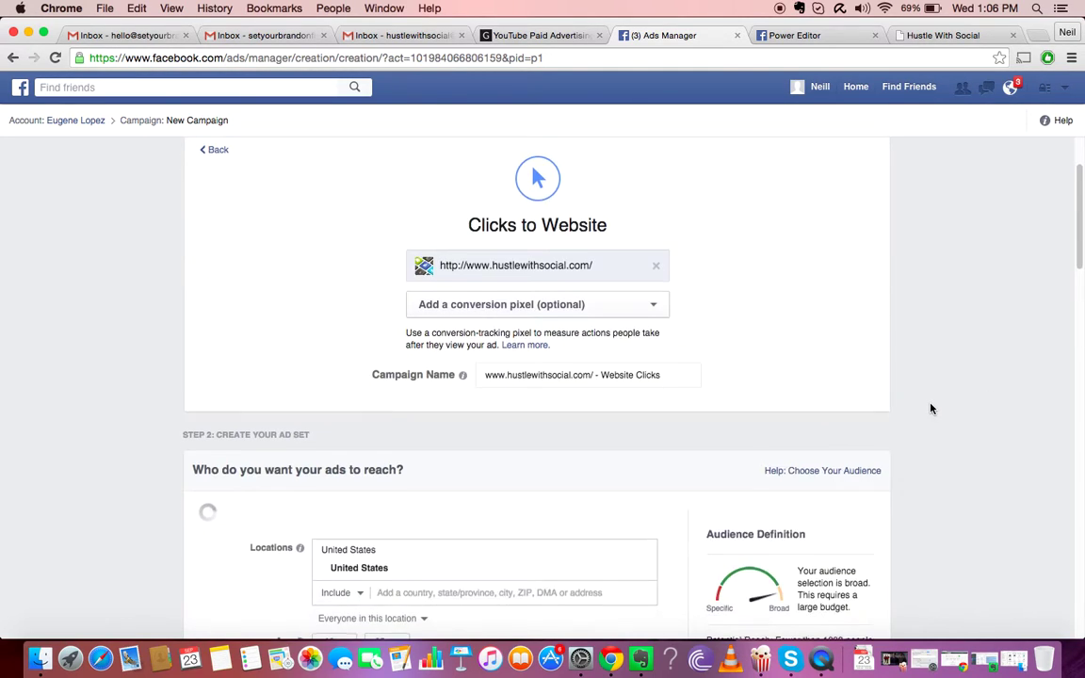
pyautogui.scroll(-6, 930, 407)
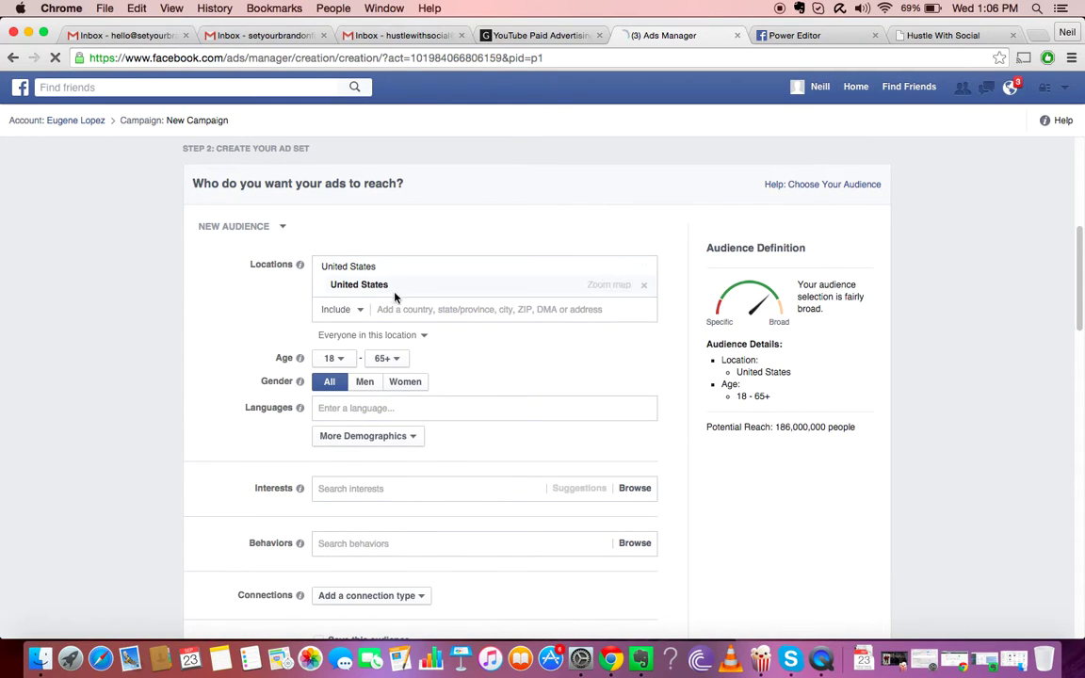
pyautogui.click(423, 311)
pyautogui.write('Cand')
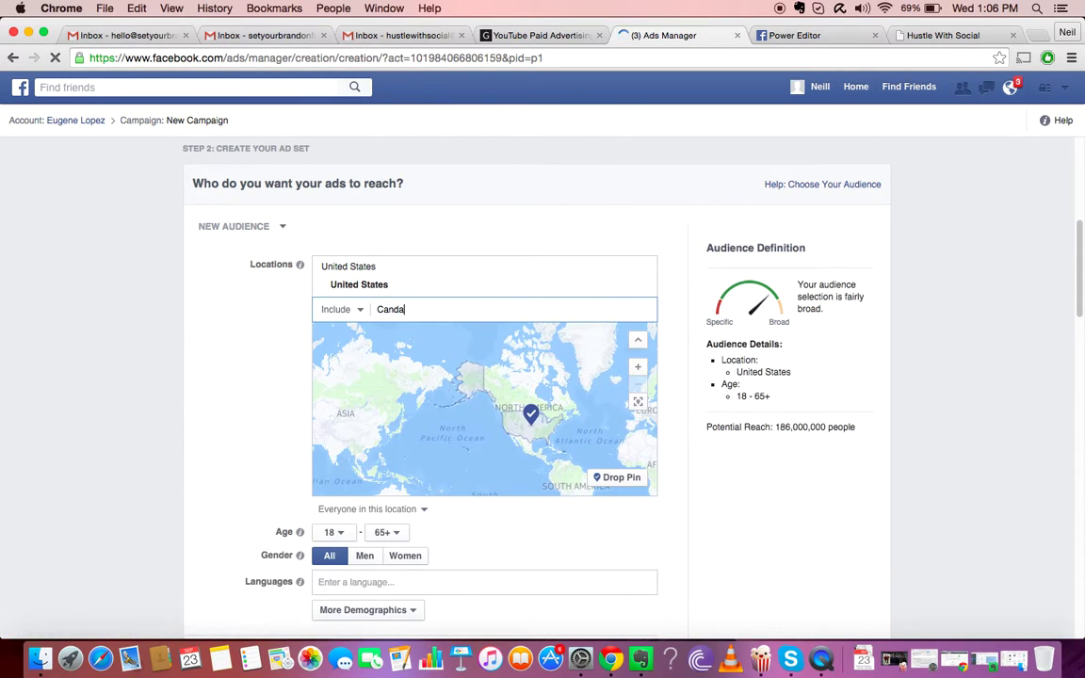
pyautogui.press('BackSpace')
pyautogui.write('ada')
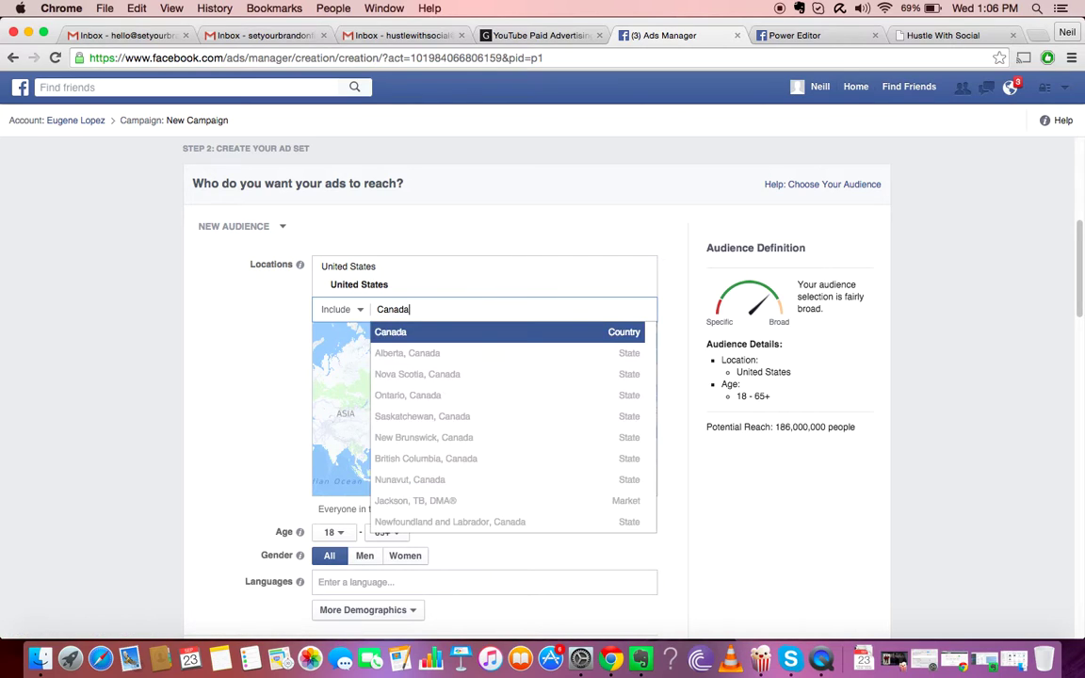
pyautogui.click(438, 333)
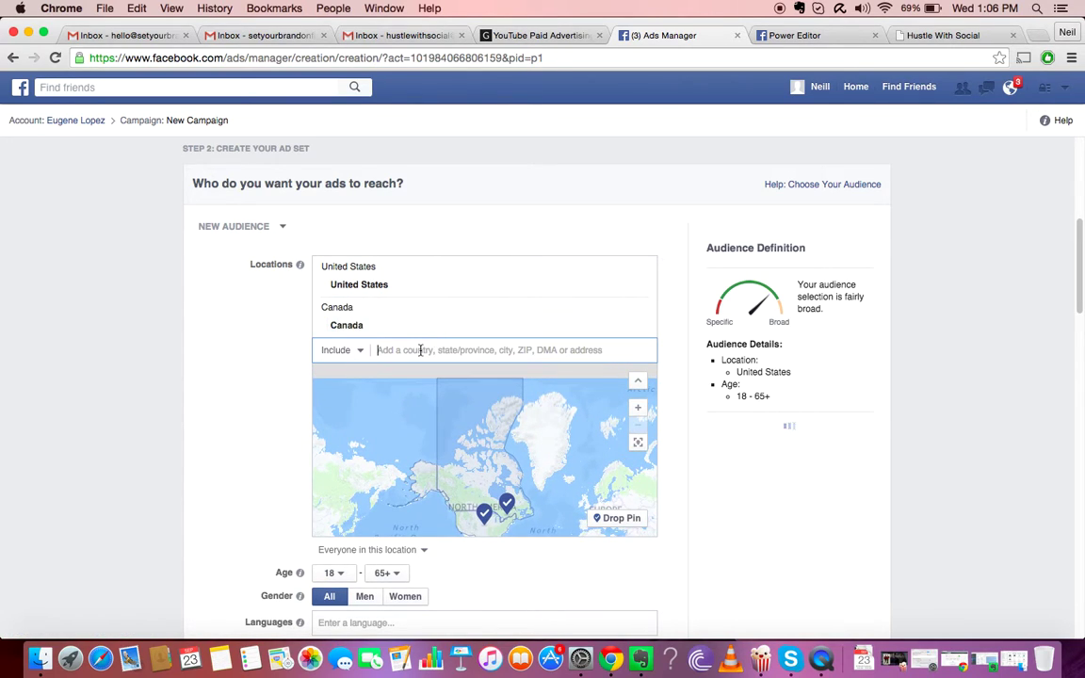
pyautogui.write('Australia')
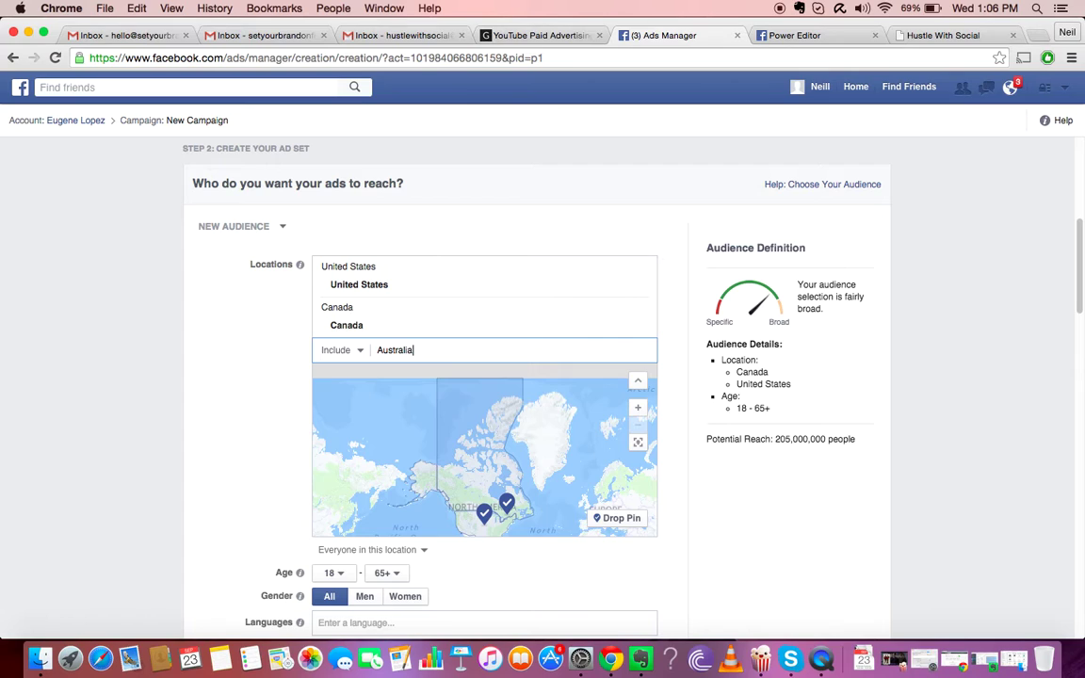
pyautogui.click(457, 372)
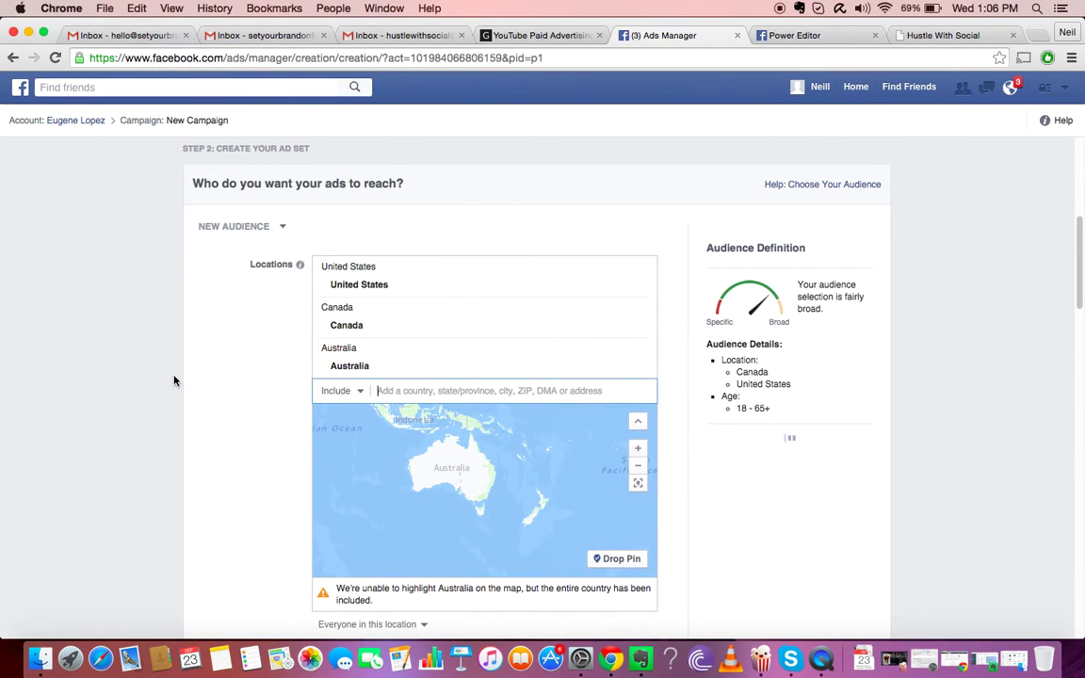
# Set the audience's age range to 24–55
pyautogui.scroll(-5, 173, 380)
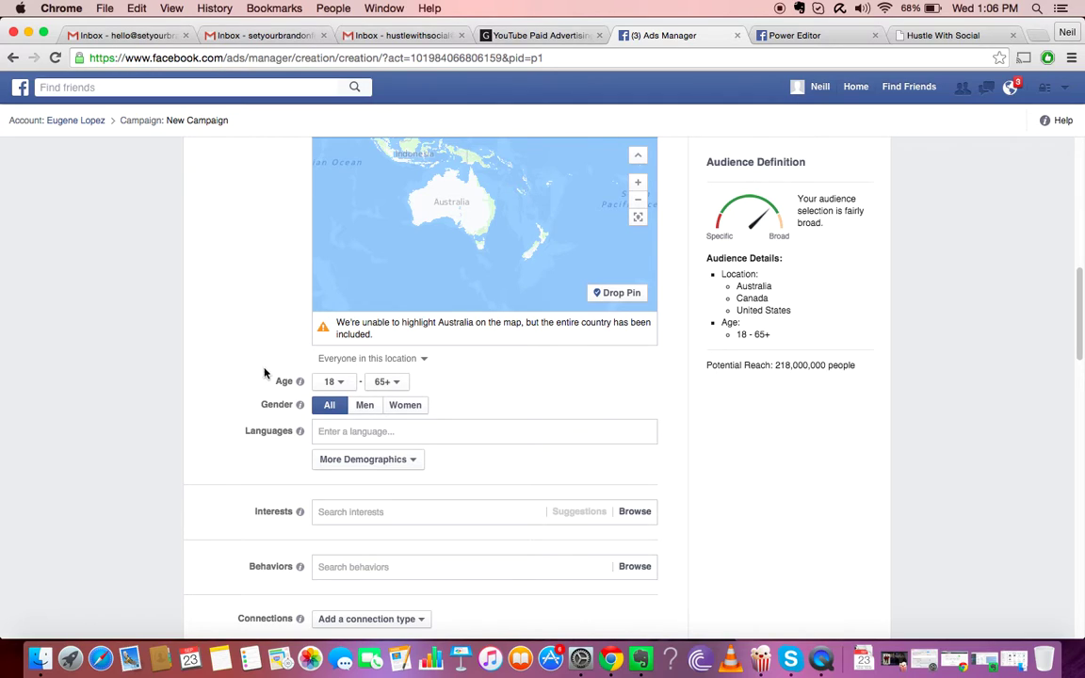
pyautogui.click(341, 385)
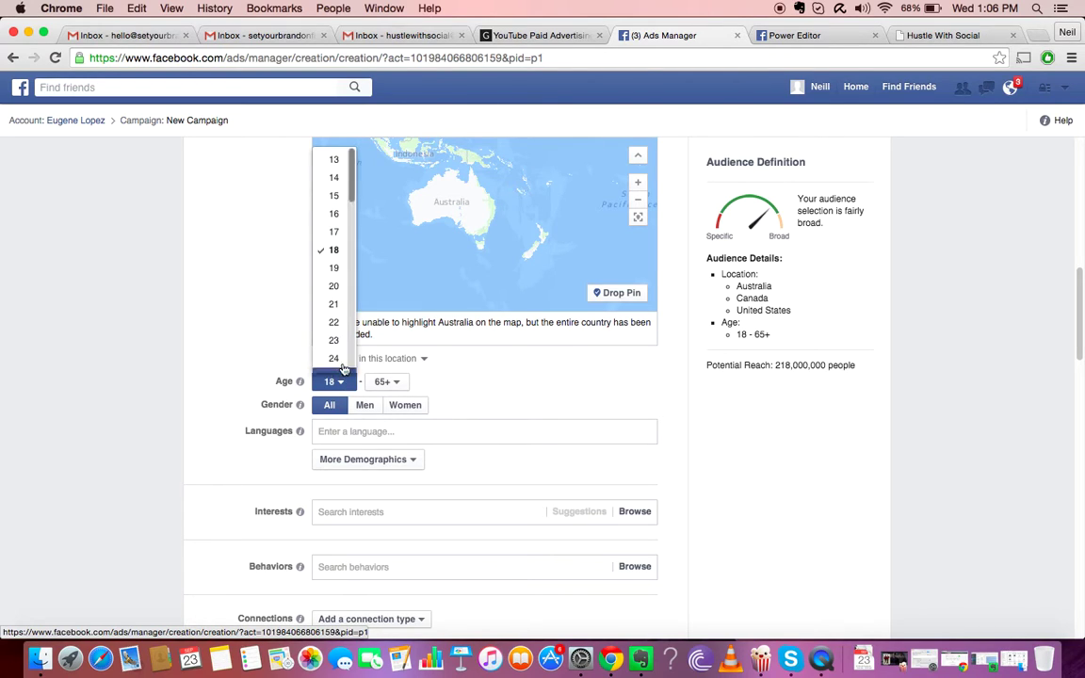
pyautogui.click(341, 365)
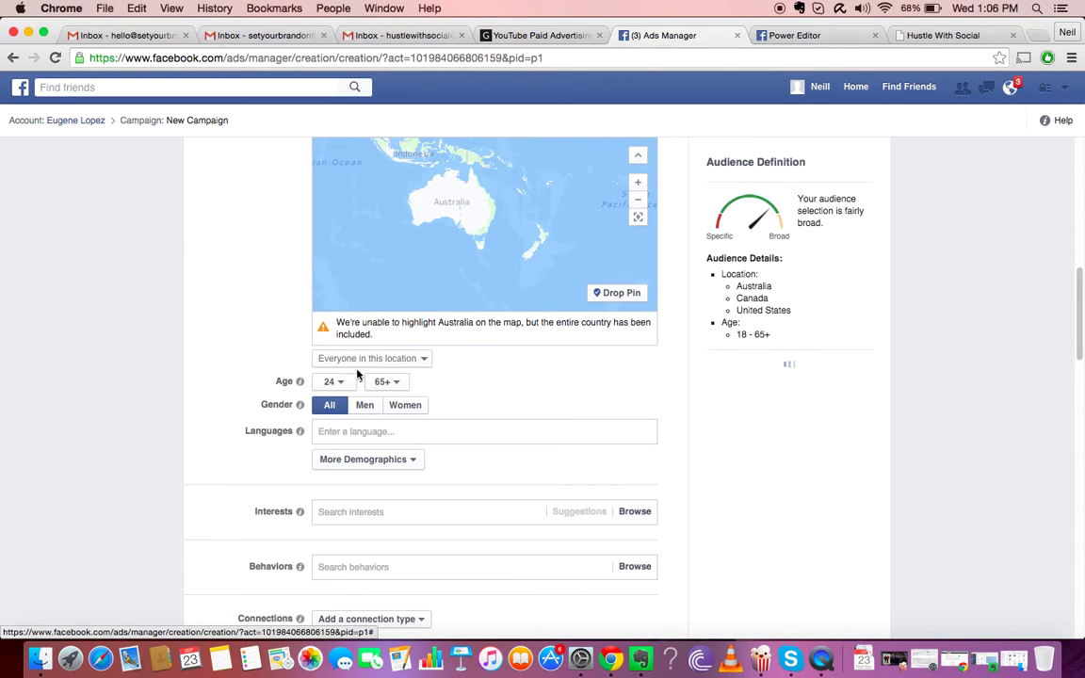
pyautogui.click(392, 382)
pyautogui.scroll(-5, 393, 306)
pyautogui.scroll(-10, 393, 312)
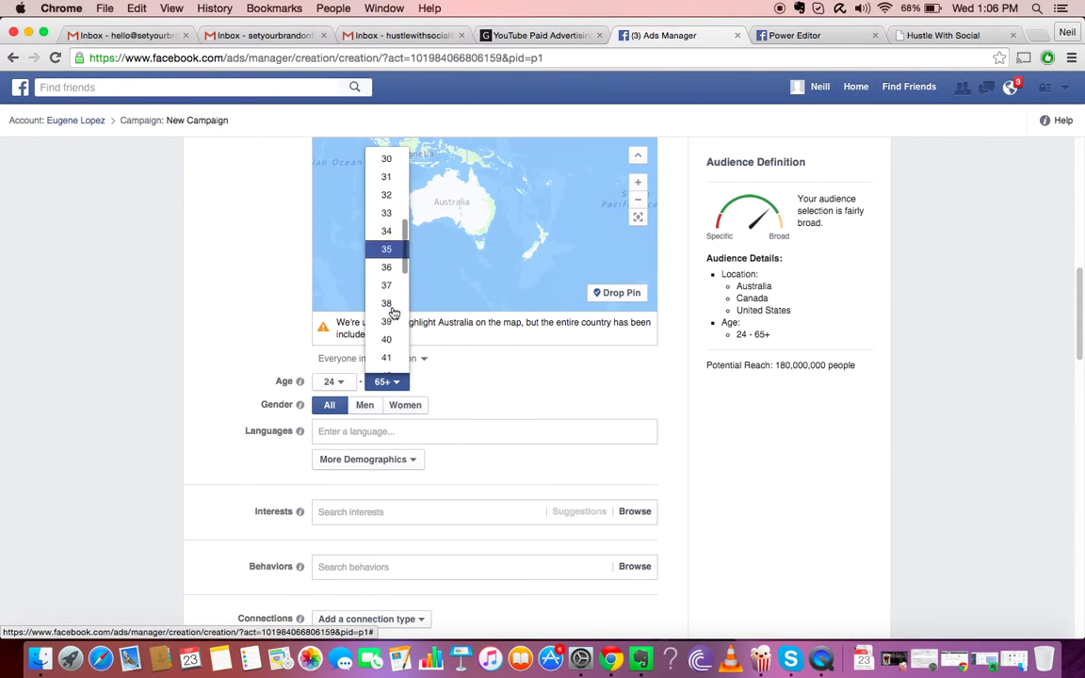
pyautogui.scroll(-1, 390, 320)
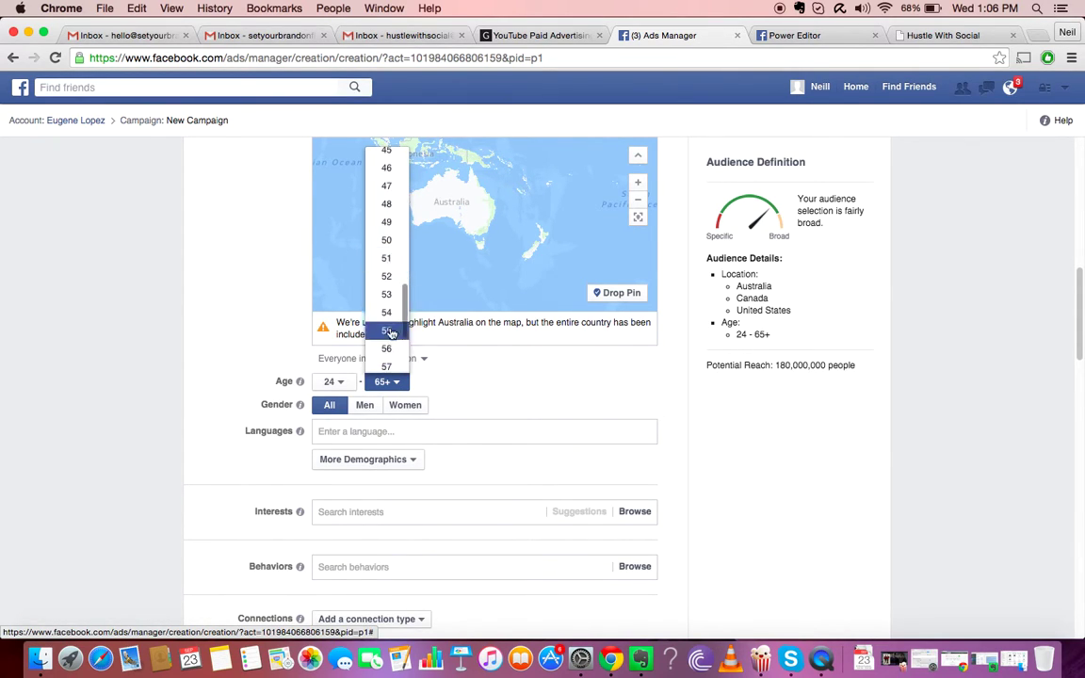
pyautogui.click(388, 334)
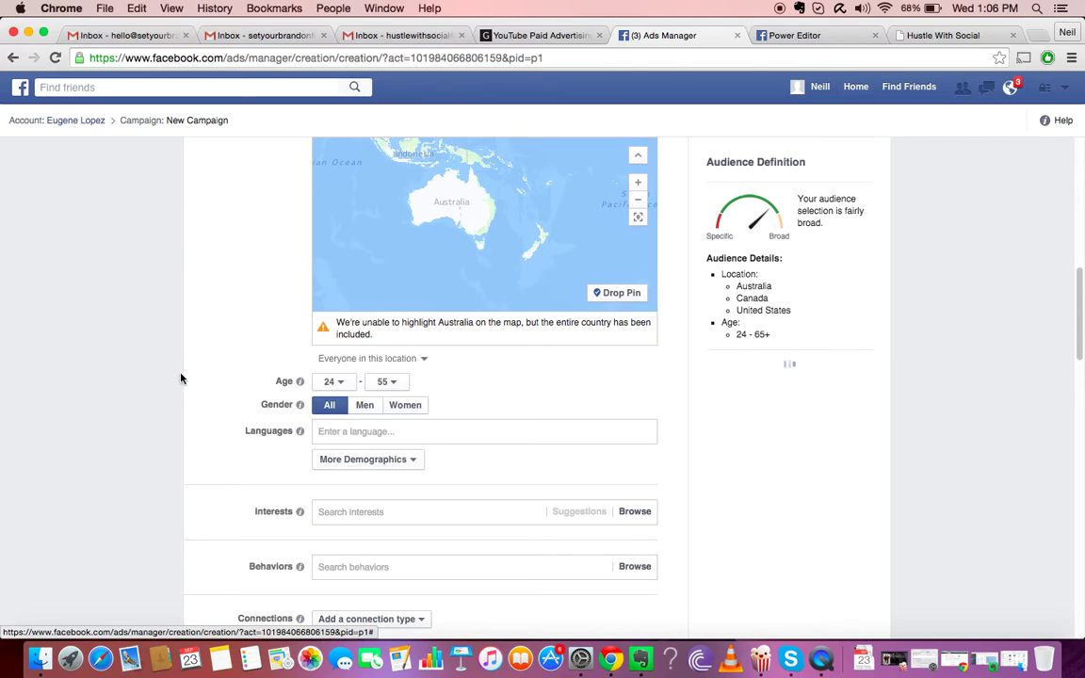
# Add English (All) as the audience's language
pyautogui.click(331, 430)
pyautogui.write('English')
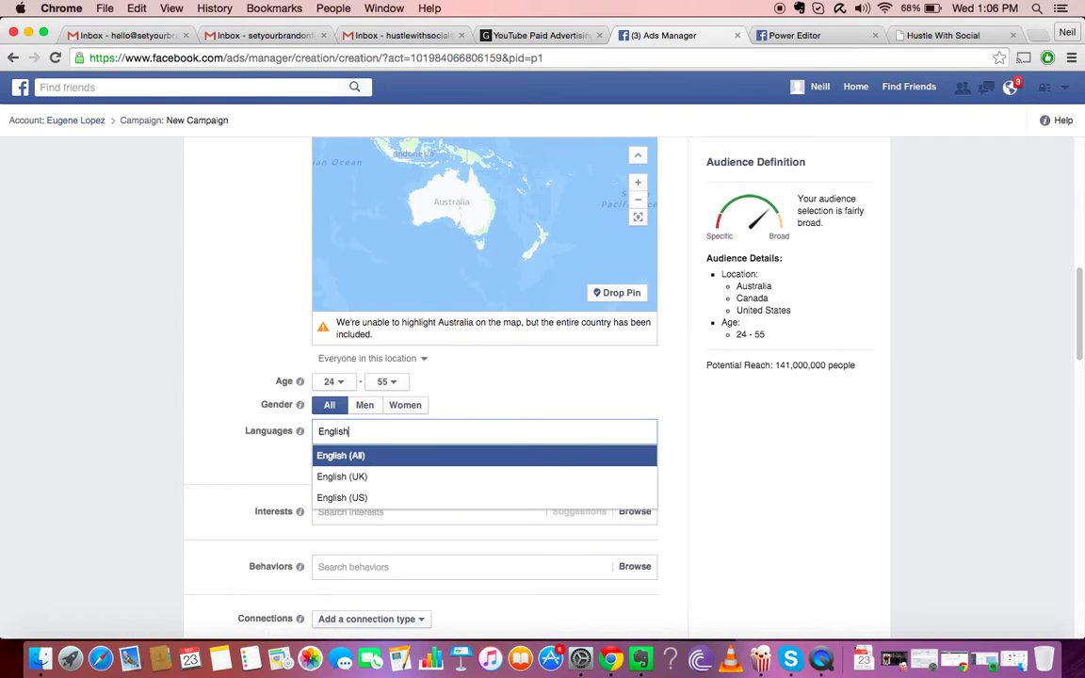
pyautogui.click(377, 457)
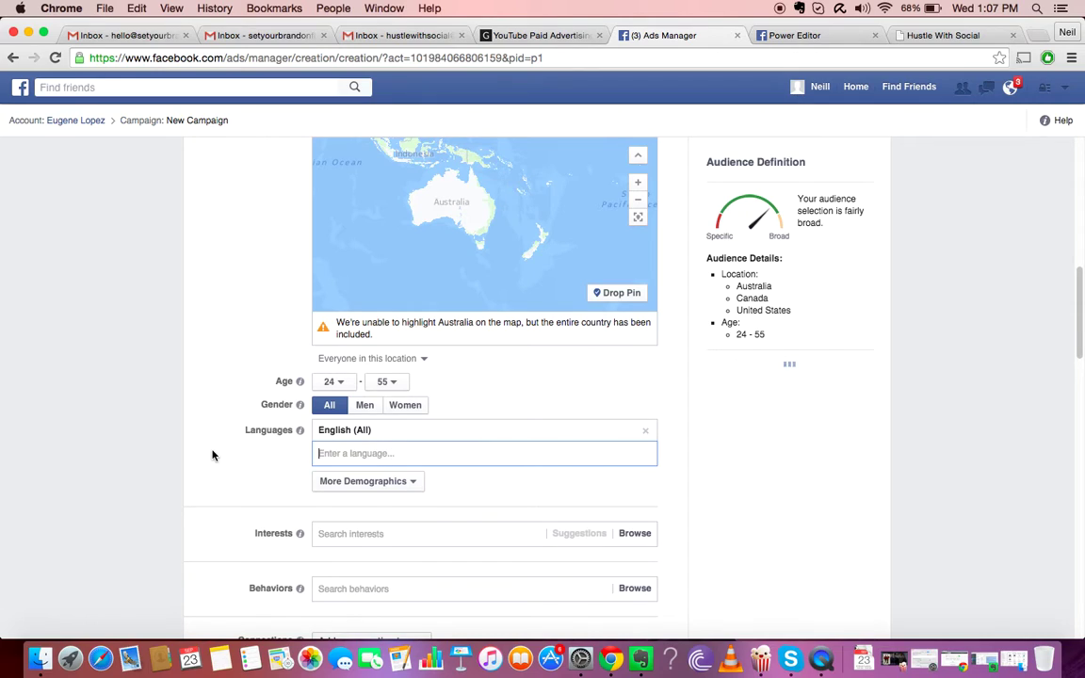
# Add "facebook ads" and "facebook advertising" to the audience's interests
pyautogui.scroll(-2, 259, 460)
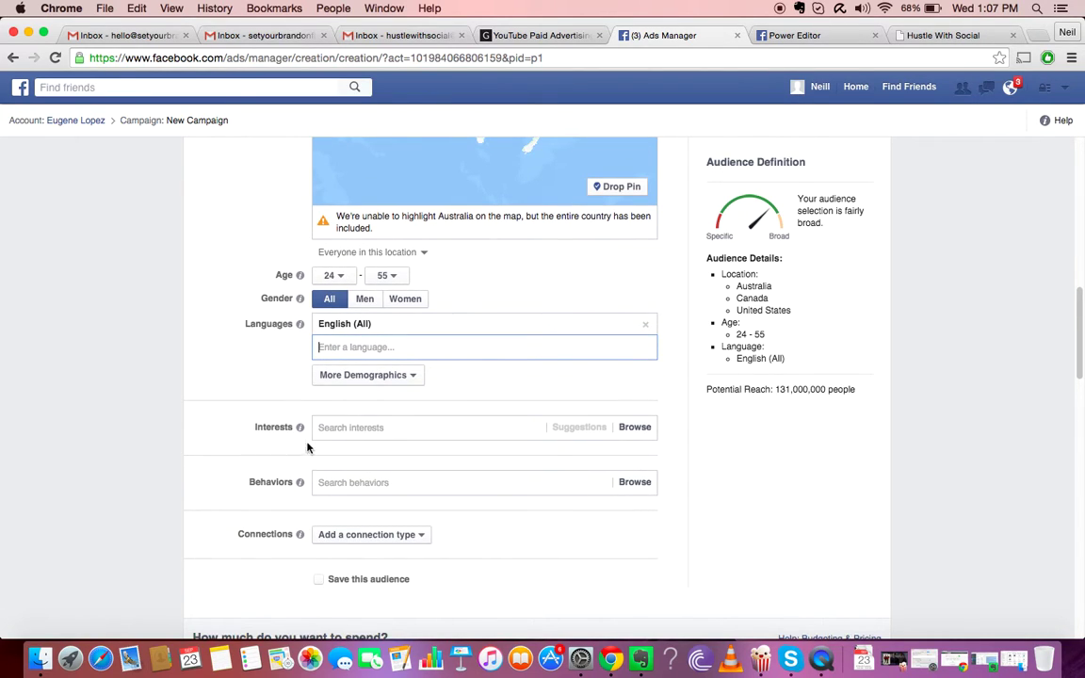
pyautogui.click(344, 433)
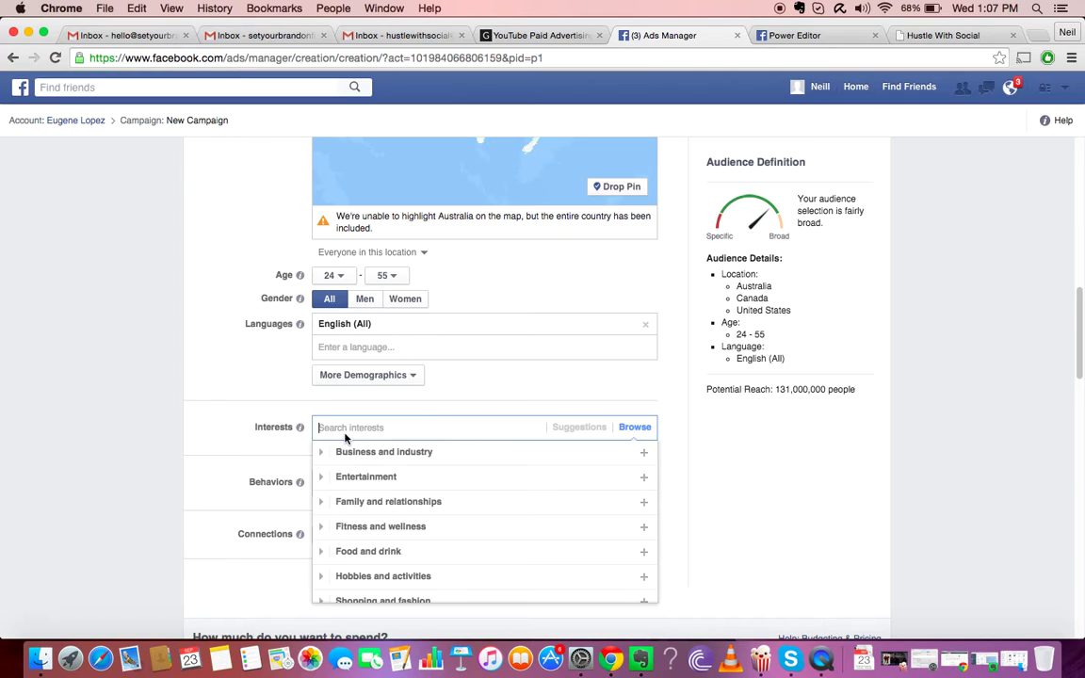
pyautogui.write('facebook ads')
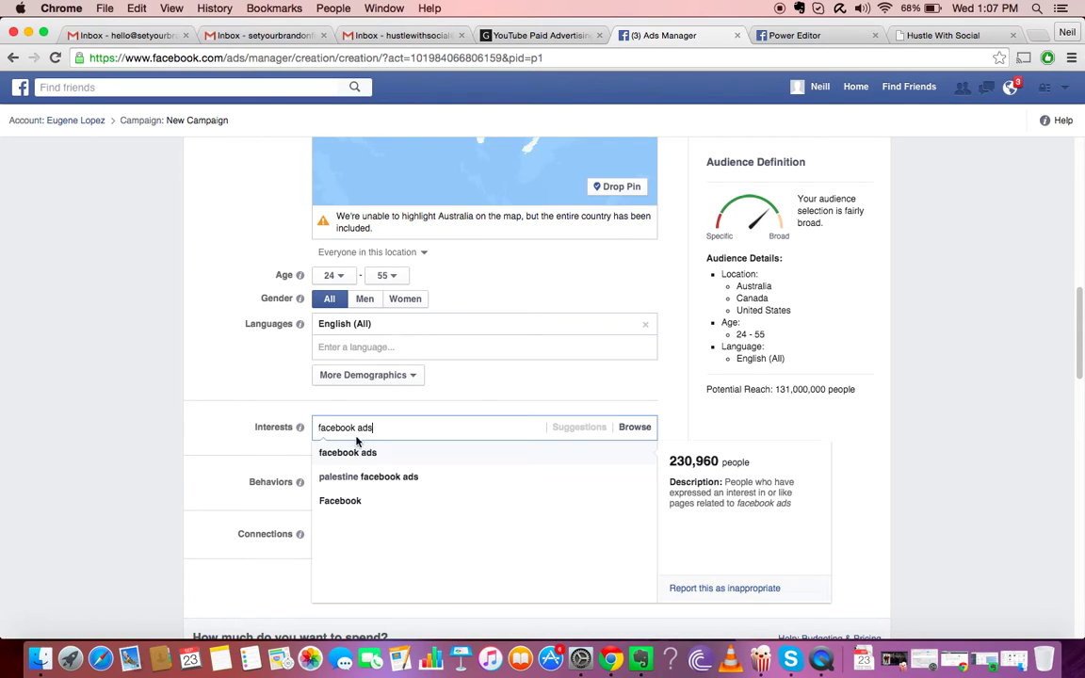
pyautogui.click(362, 452)
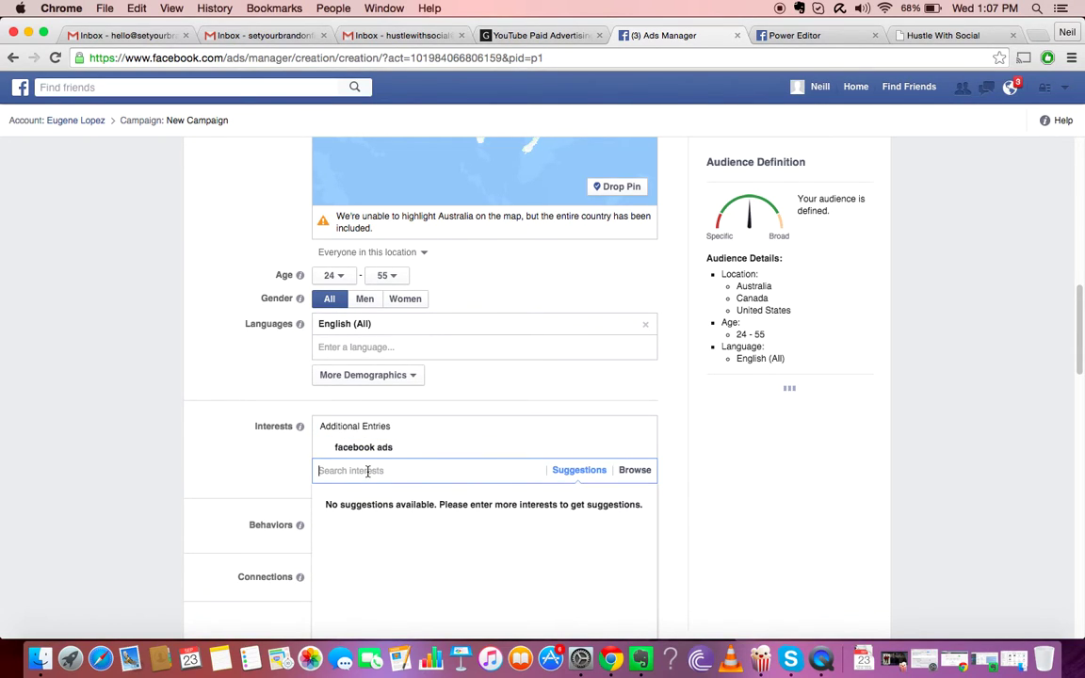
pyautogui.write('facebook adverti')
pyautogui.click(368, 495)
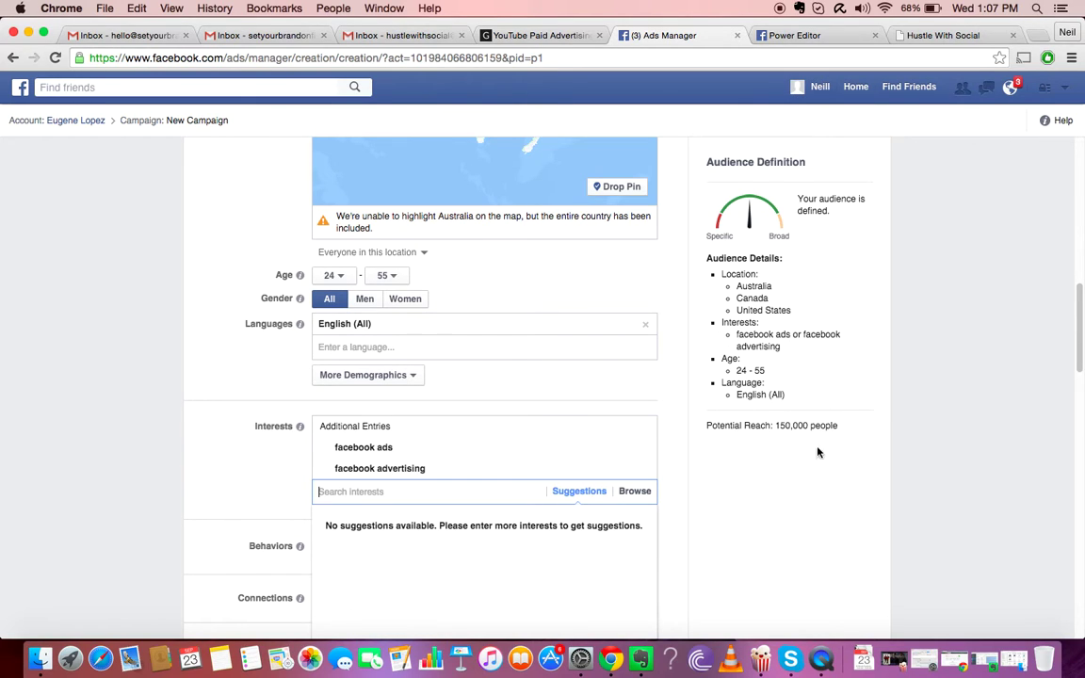
# Review the audience's locations, age, language and interests together with the audience definition and potential reach
pyautogui.scroll(-3, 902, 412)
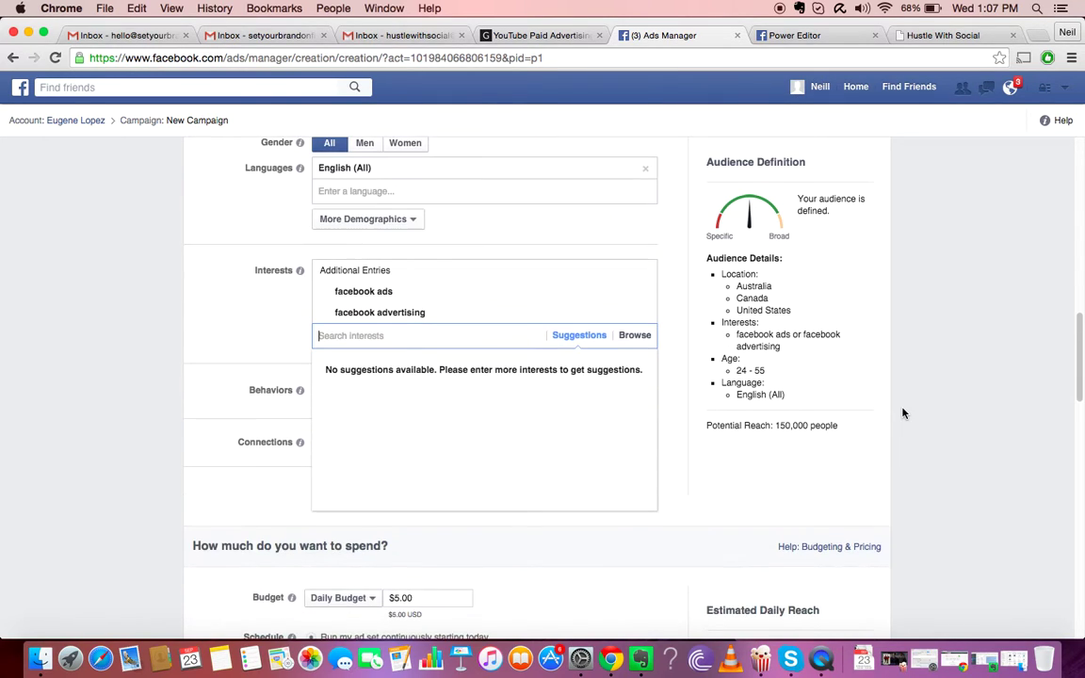
pyautogui.scroll(5, 902, 412)
pyautogui.scroll(4, 902, 412)
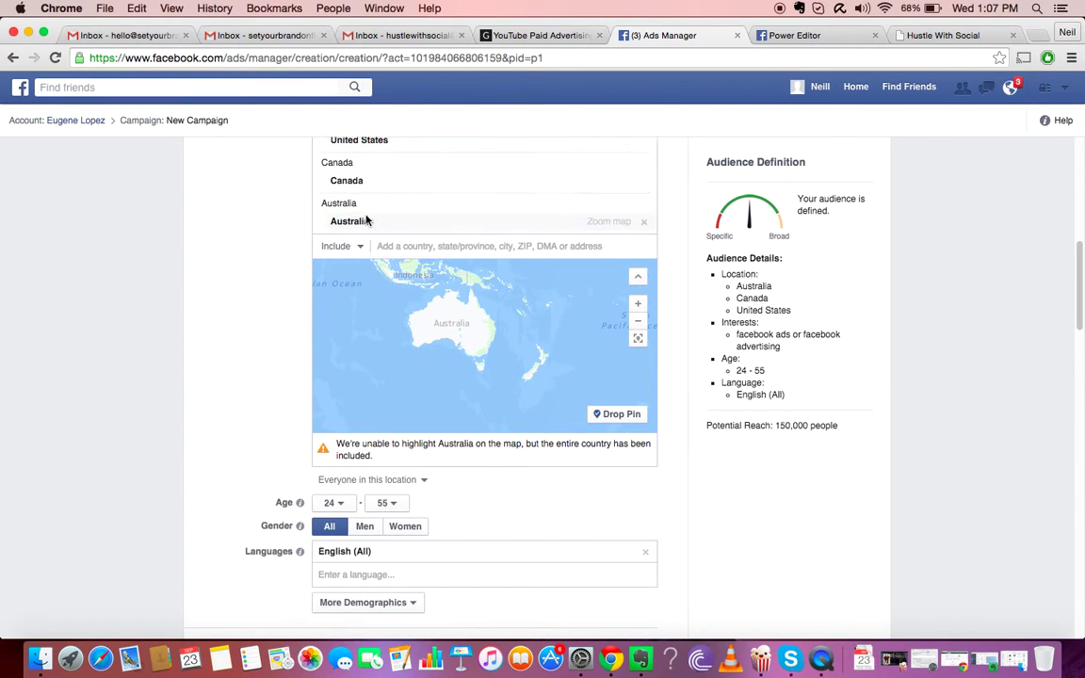
pyautogui.scroll(-5, 934, 350)
pyautogui.scroll(-3, 934, 351)
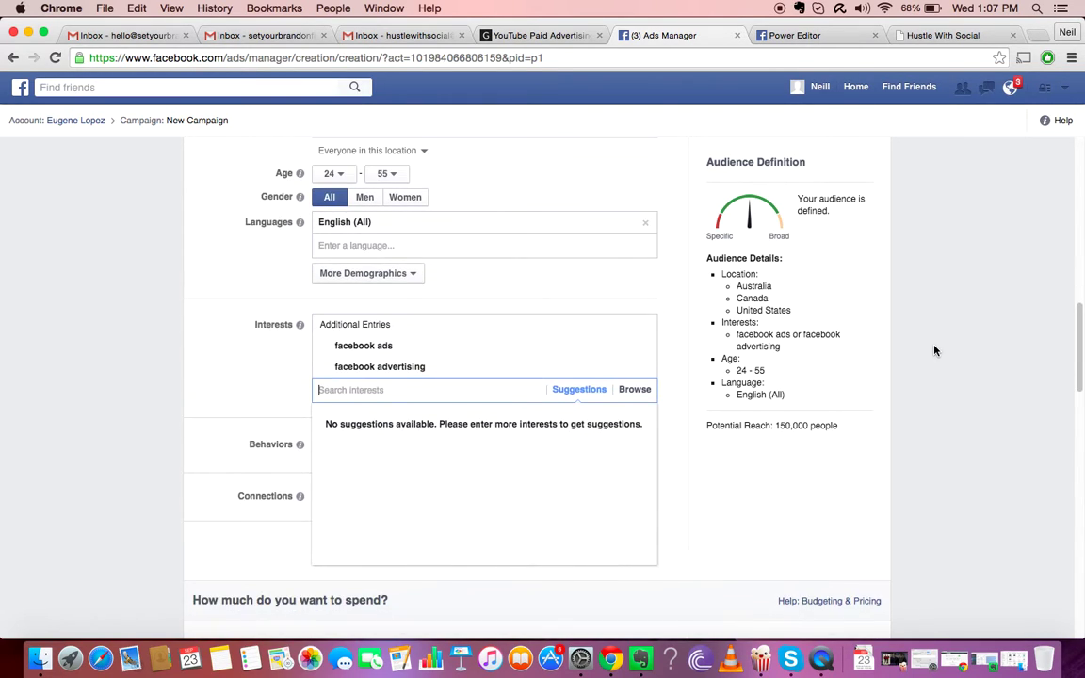
pyautogui.click(902, 412)
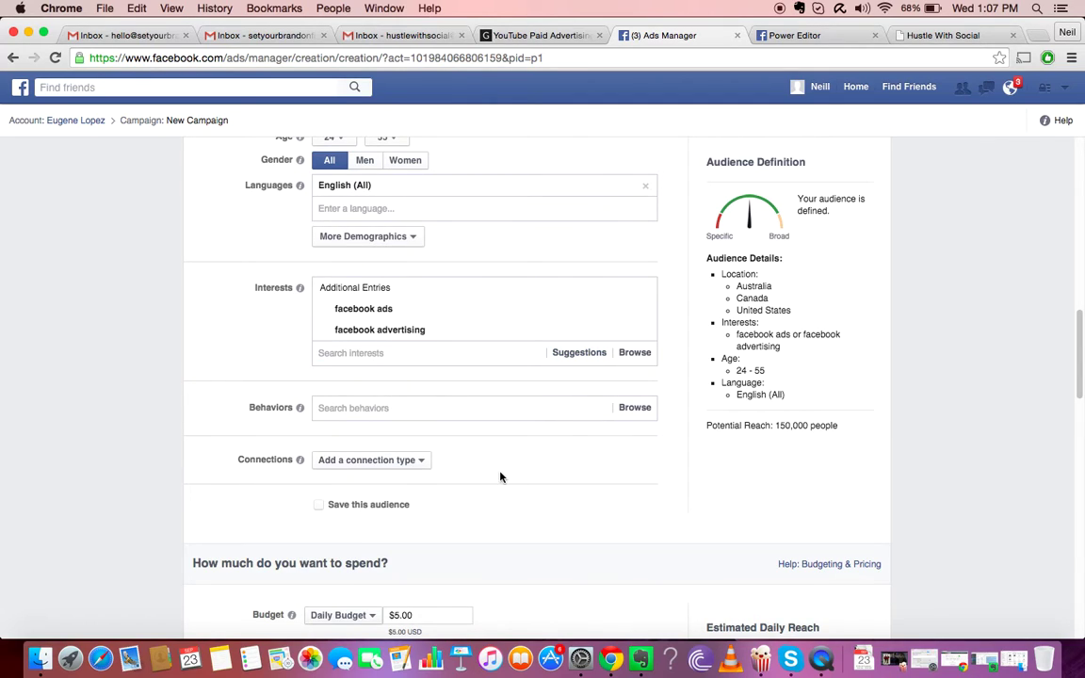
pyautogui.moveTo(437, 318)
pyautogui.scroll(-3, 173, 368)
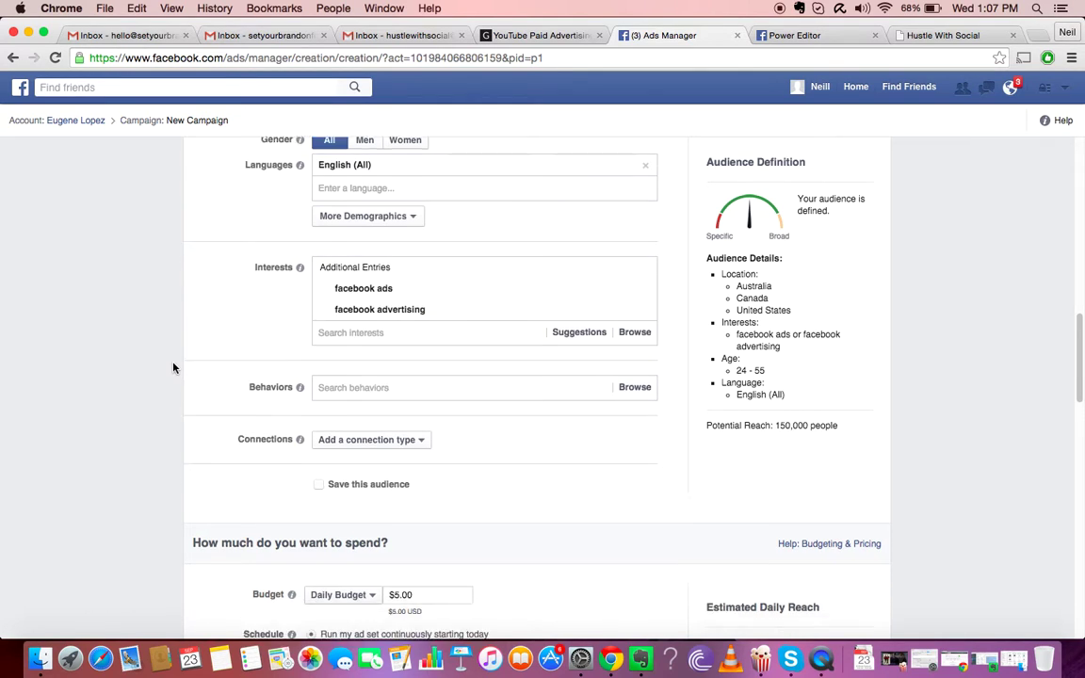
# Remove "facebook advertising" and "facebook ads" from the audience's interests
pyautogui.scroll(-3, 172, 367)
pyautogui.scroll(5, 172, 367)
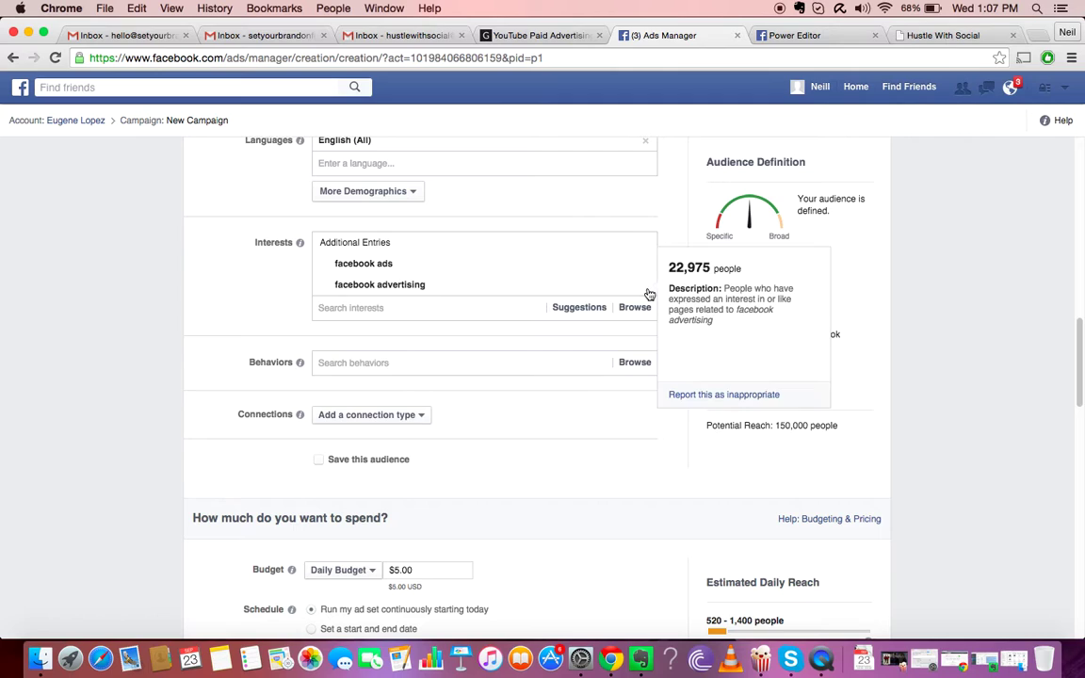
pyautogui.click(646, 283)
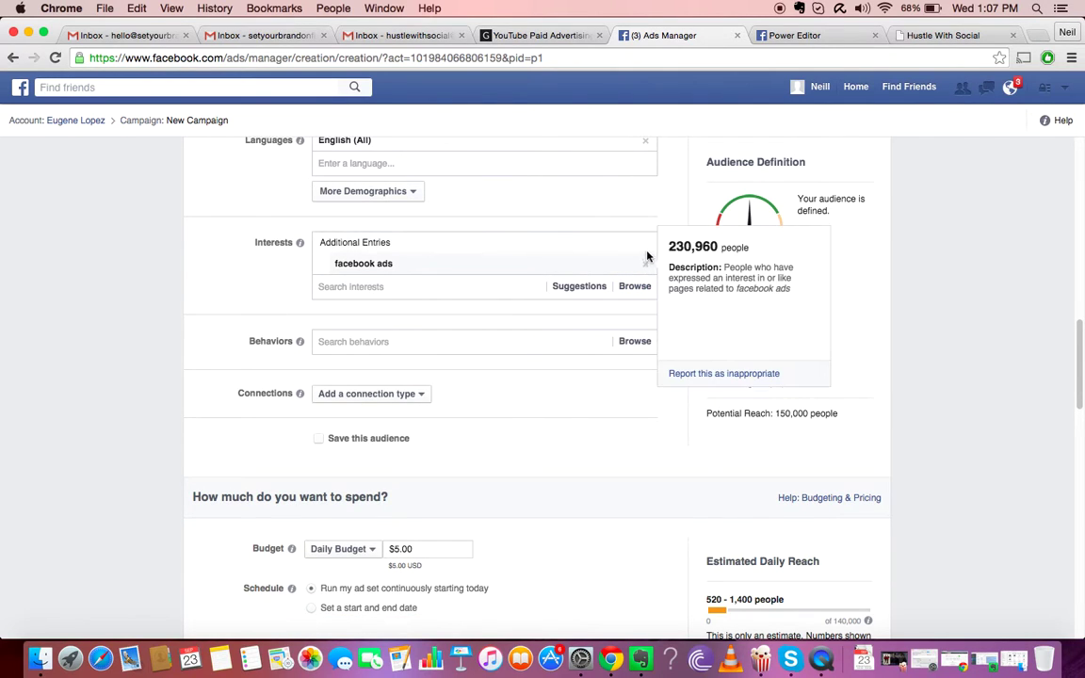
pyautogui.click(646, 247)
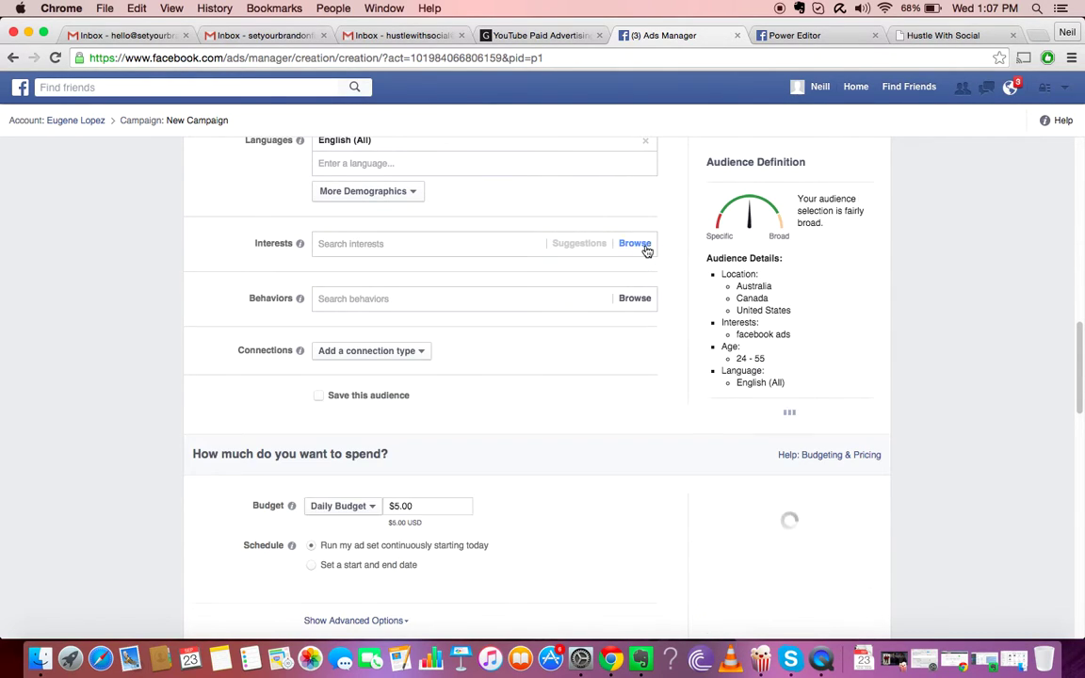
# Search the interests for "florist" and "flowers", examine the suggestions, and close the list without adding any
pyautogui.click(513, 243)
pyautogui.write('florist')
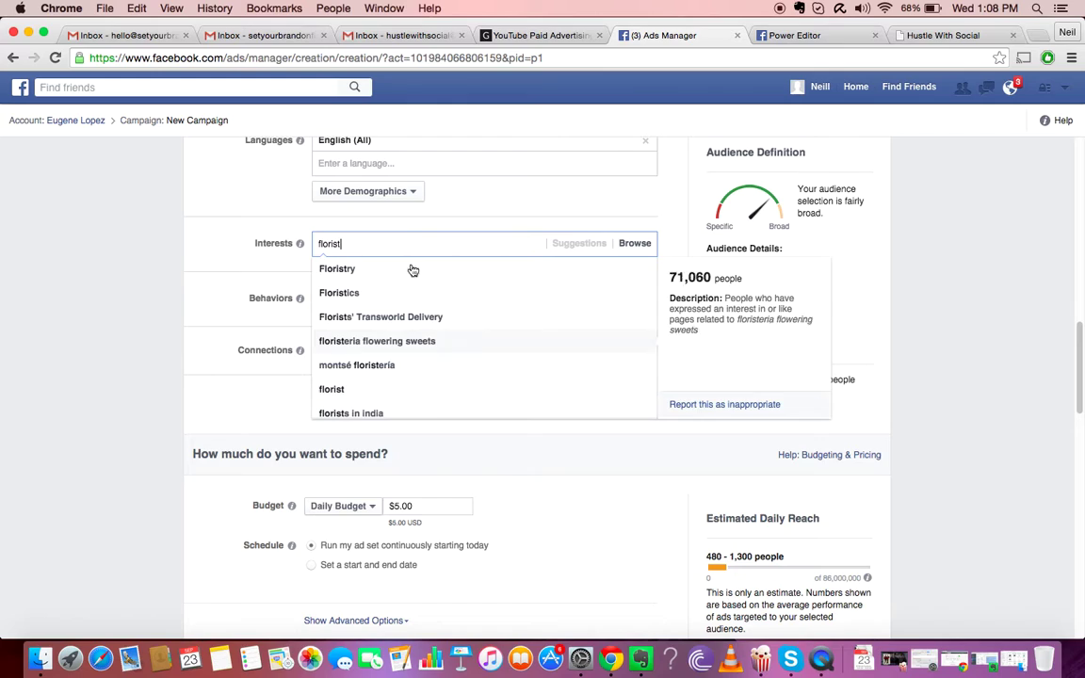
pyautogui.press('BackSpace')
pyautogui.press('BackSpace')
pyautogui.press('BackSpace')
pyautogui.press('BackSpace')
pyautogui.press('BackSpace')
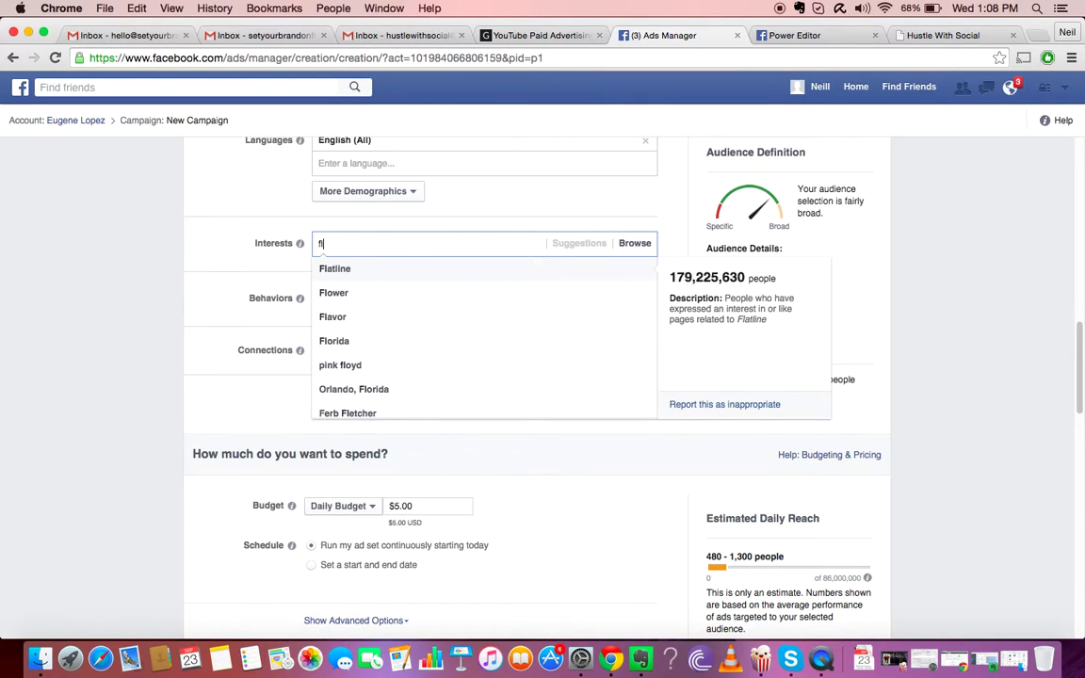
pyautogui.write('owers')
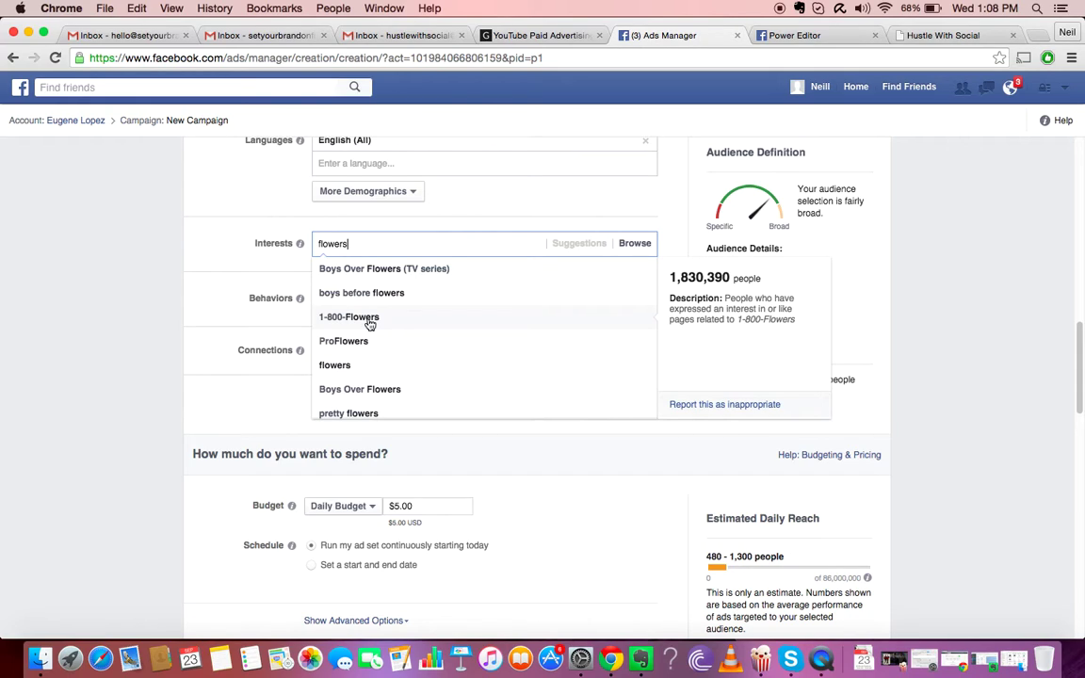
pyautogui.click(104, 292)
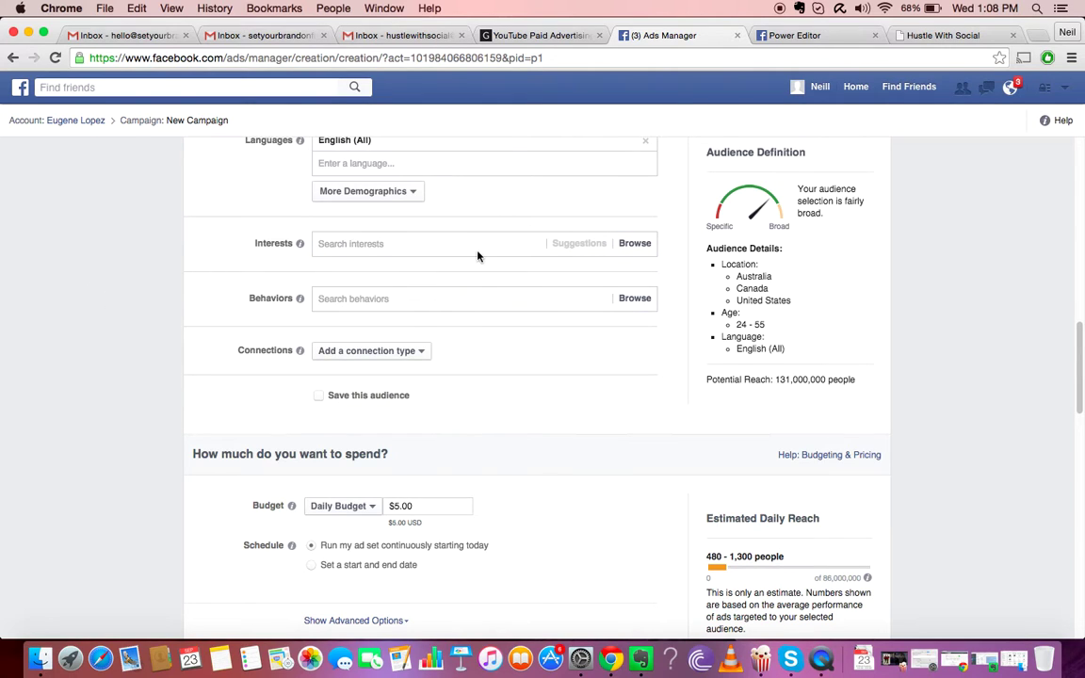
# Search the interests for "flowers" and add 1-800-Flowers to the audience
pyautogui.scroll(-2, 563, 391)
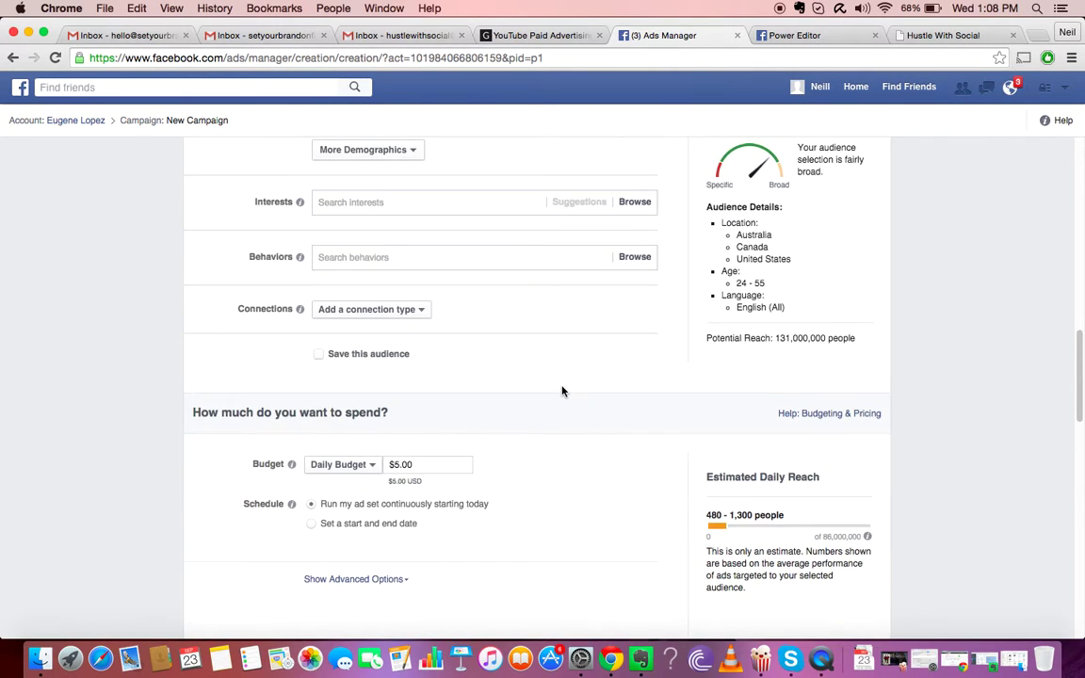
pyautogui.scroll(-1, 562, 391)
pyautogui.click(382, 179)
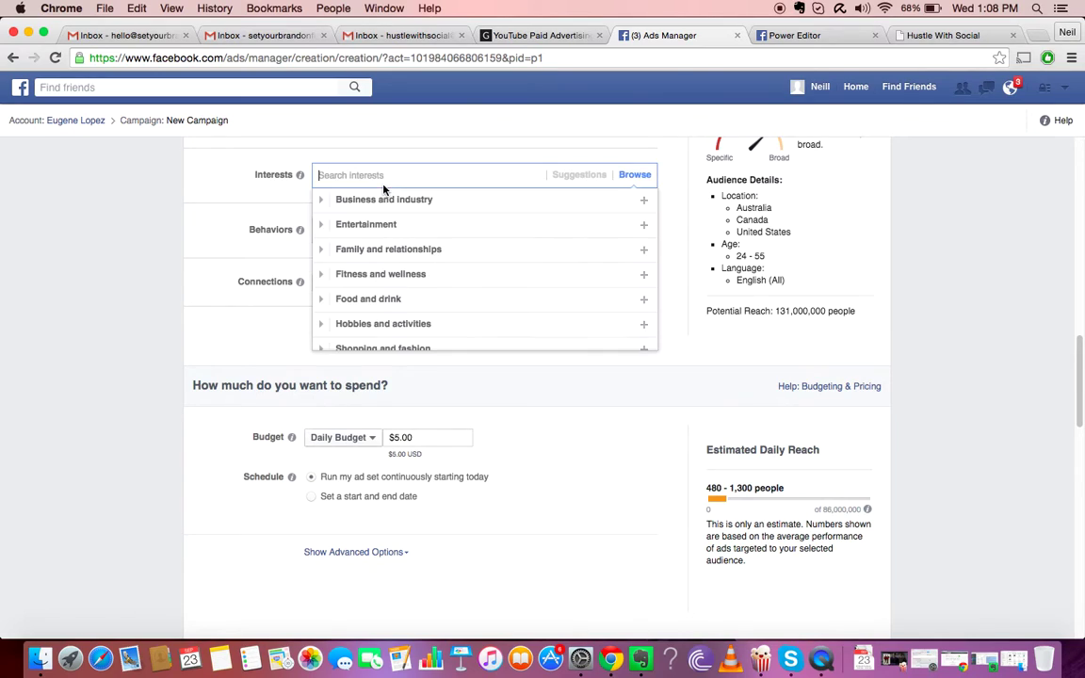
pyautogui.write('flowers')
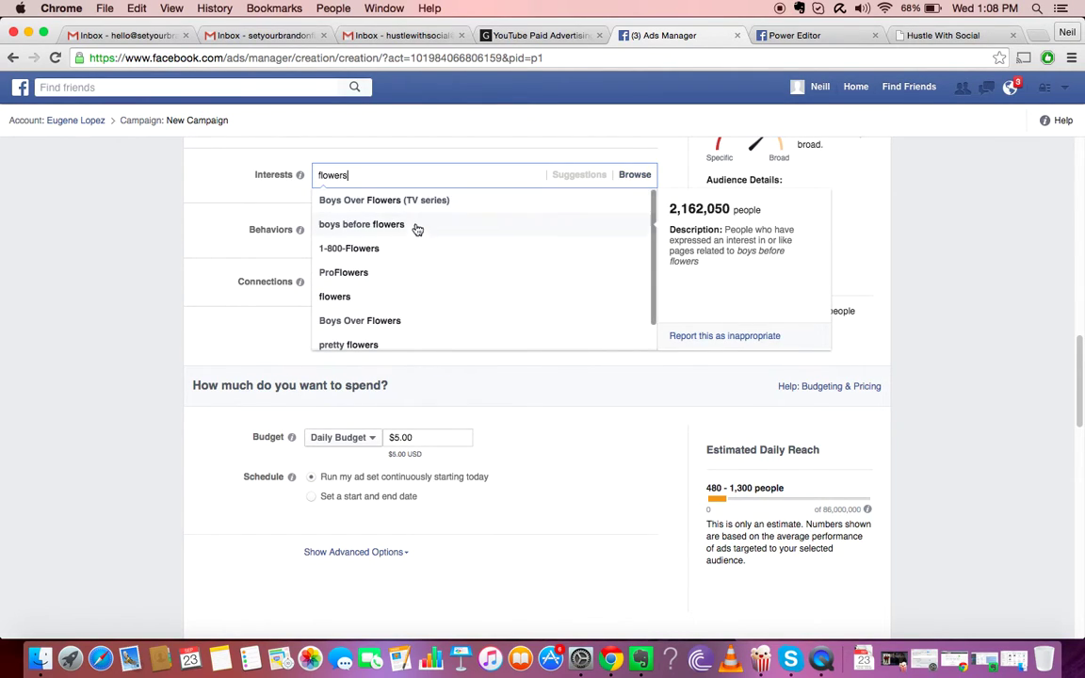
pyautogui.click(399, 244)
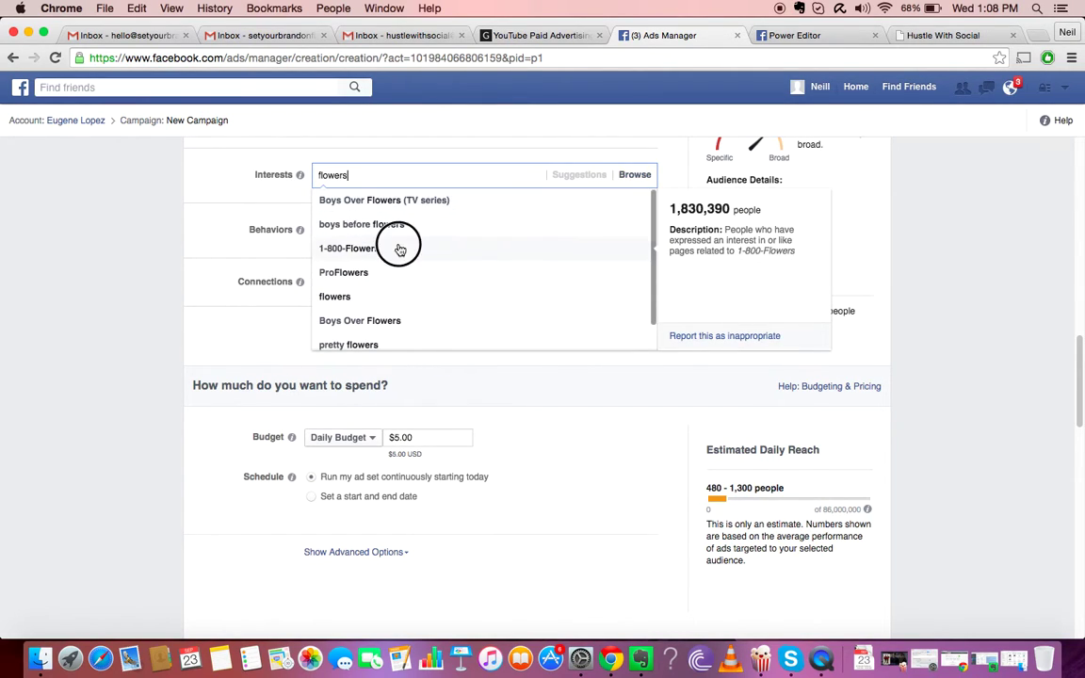
pyautogui.click(215, 226)
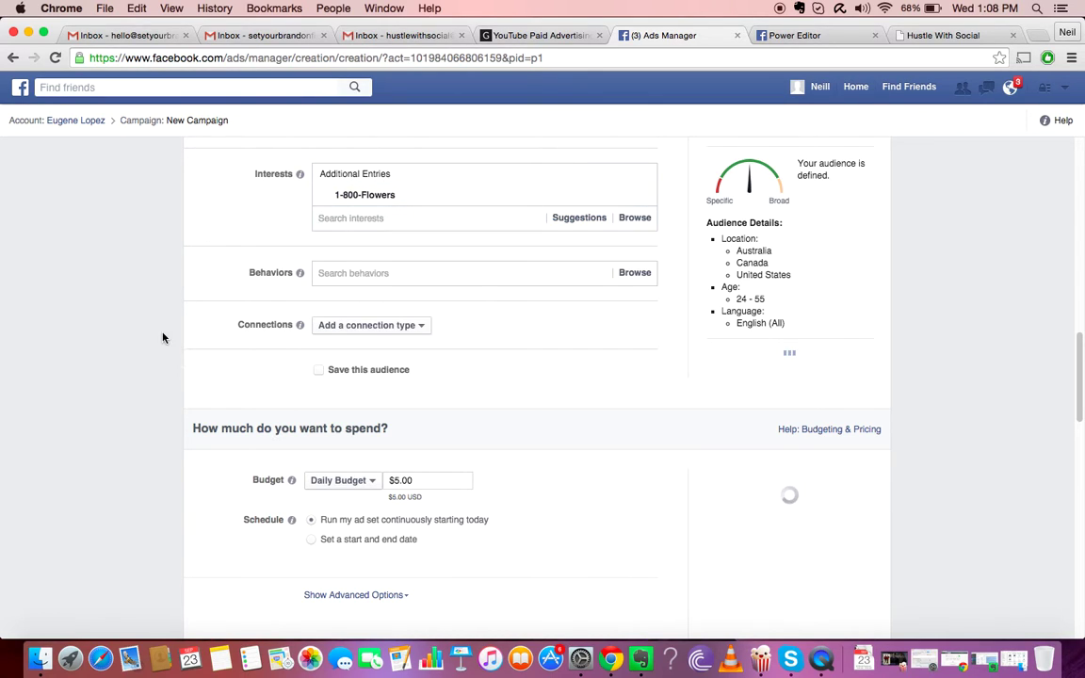
# Look through the budget, schedule and ad set name, and the ad format, creative and text options
pyautogui.scroll(-3, 549, 401)
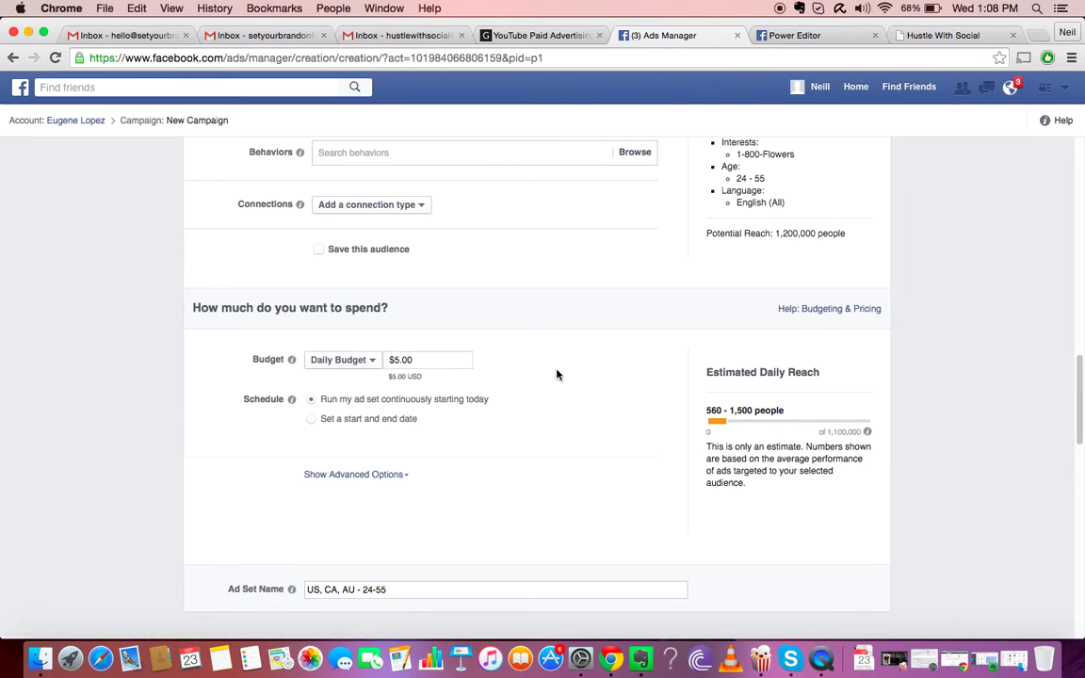
pyautogui.scroll(-2, 557, 375)
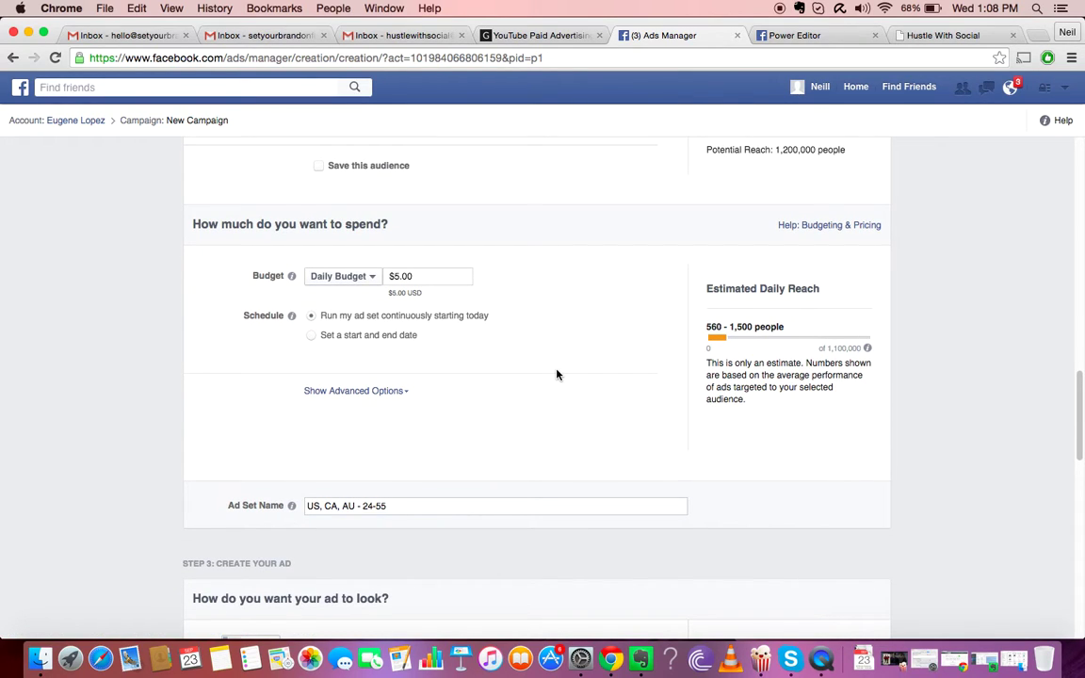
pyautogui.scroll(-9, 556, 375)
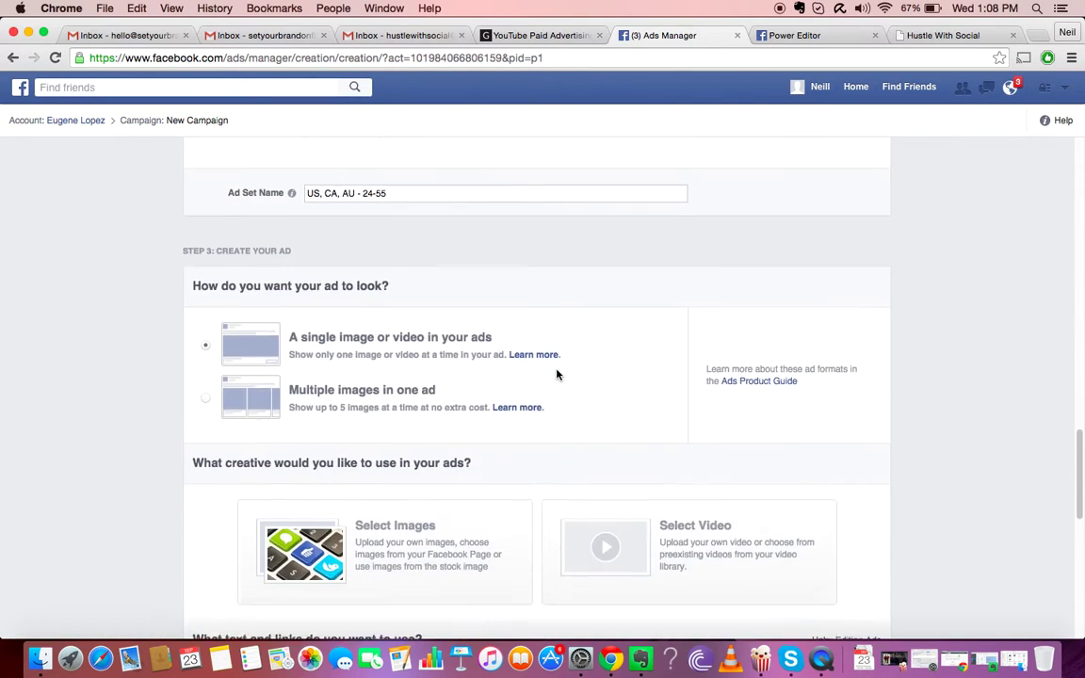
pyautogui.scroll(-2, 558, 376)
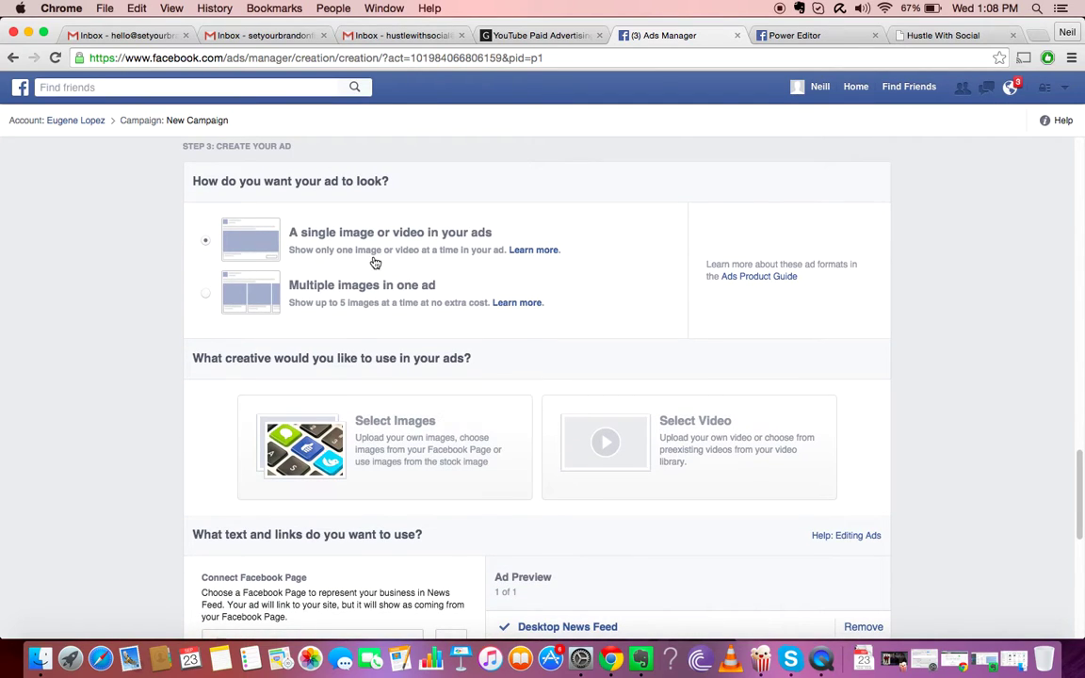
pyautogui.scroll(-3, 601, 332)
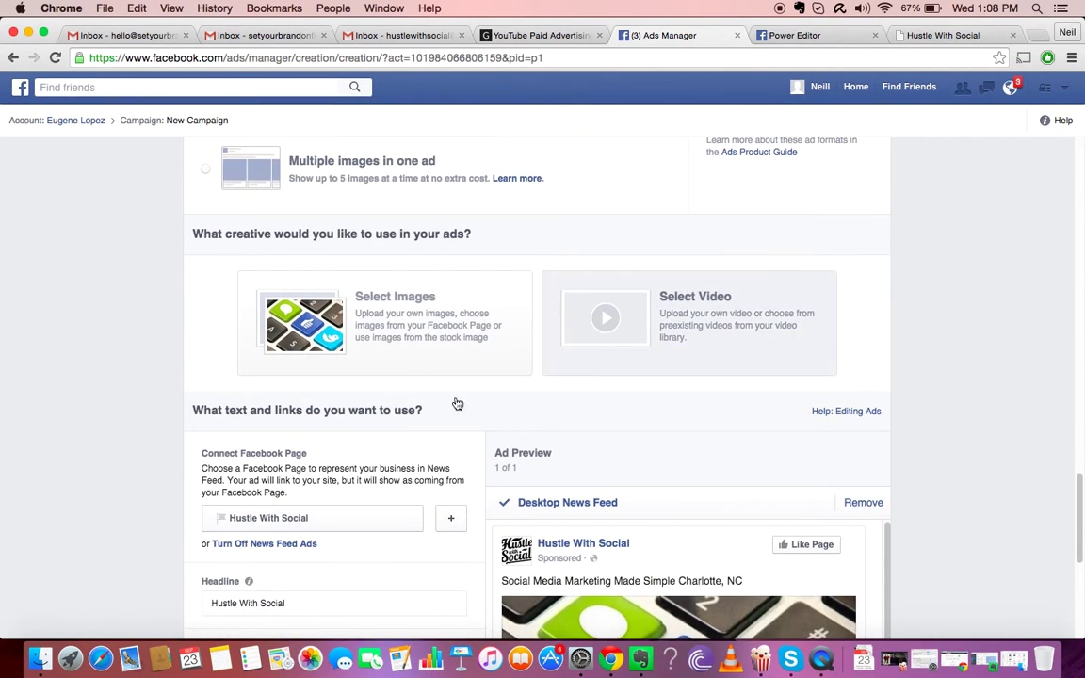
# Look through the ad's text and links options and the audience targeting details, from the locations to the interests
pyautogui.scroll(-6, 417, 471)
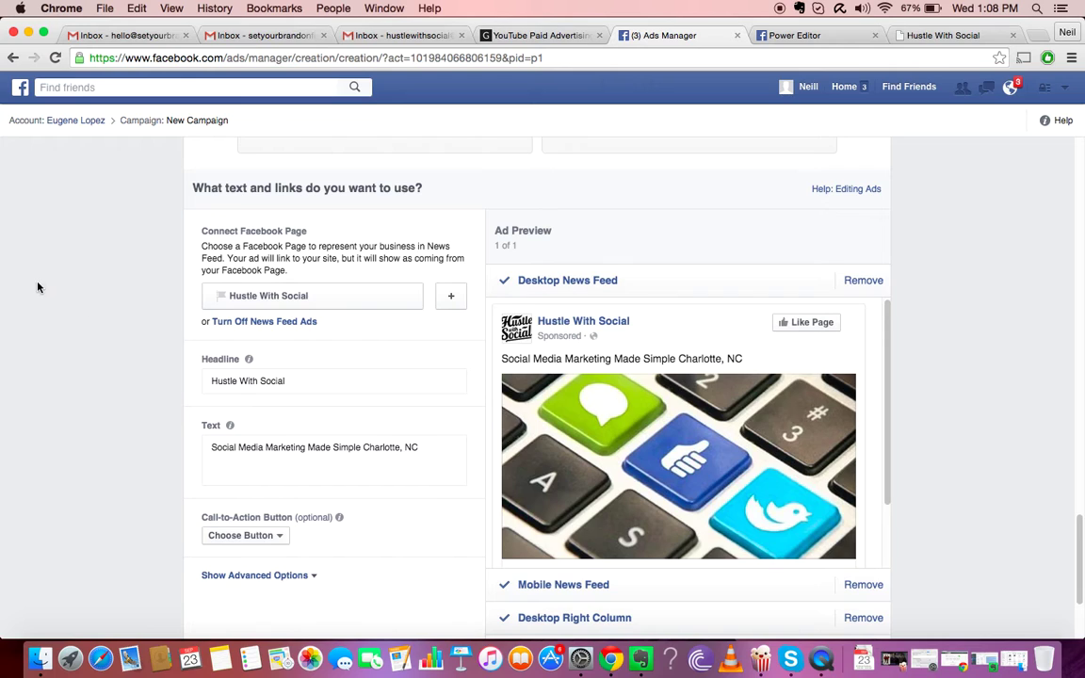
pyautogui.scroll(15, 37, 287)
pyautogui.scroll(5, 38, 288)
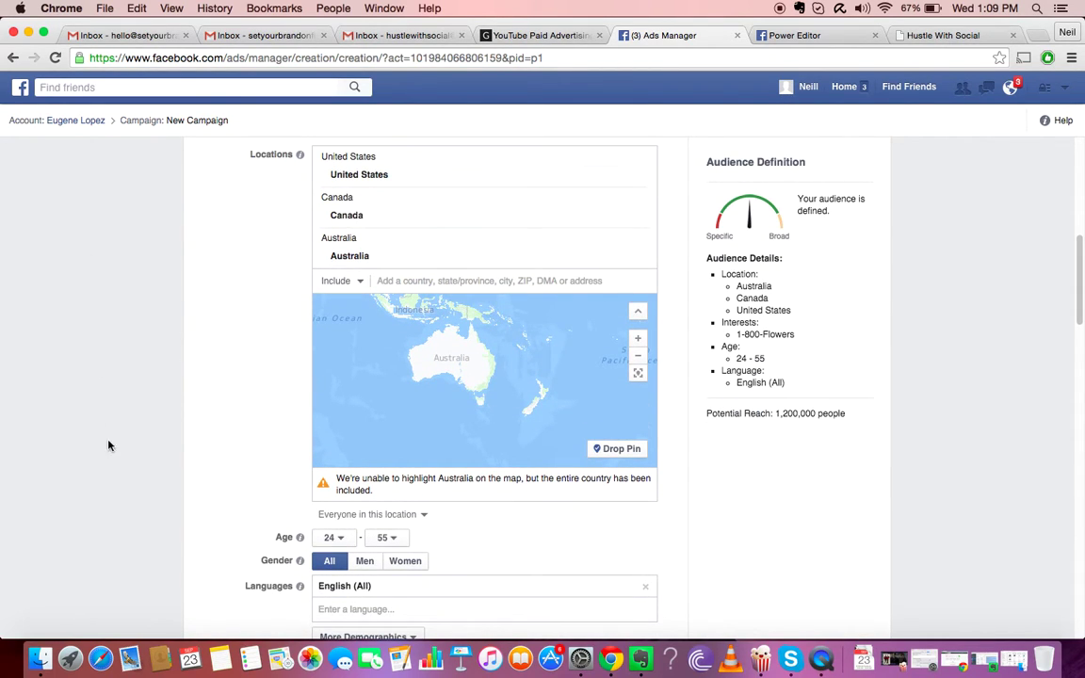
pyautogui.scroll(-5, 114, 450)
pyautogui.scroll(-7, 161, 465)
pyautogui.scroll(6, 161, 465)
pyautogui.scroll(-1, 192, 391)
pyautogui.scroll(-15, 192, 391)
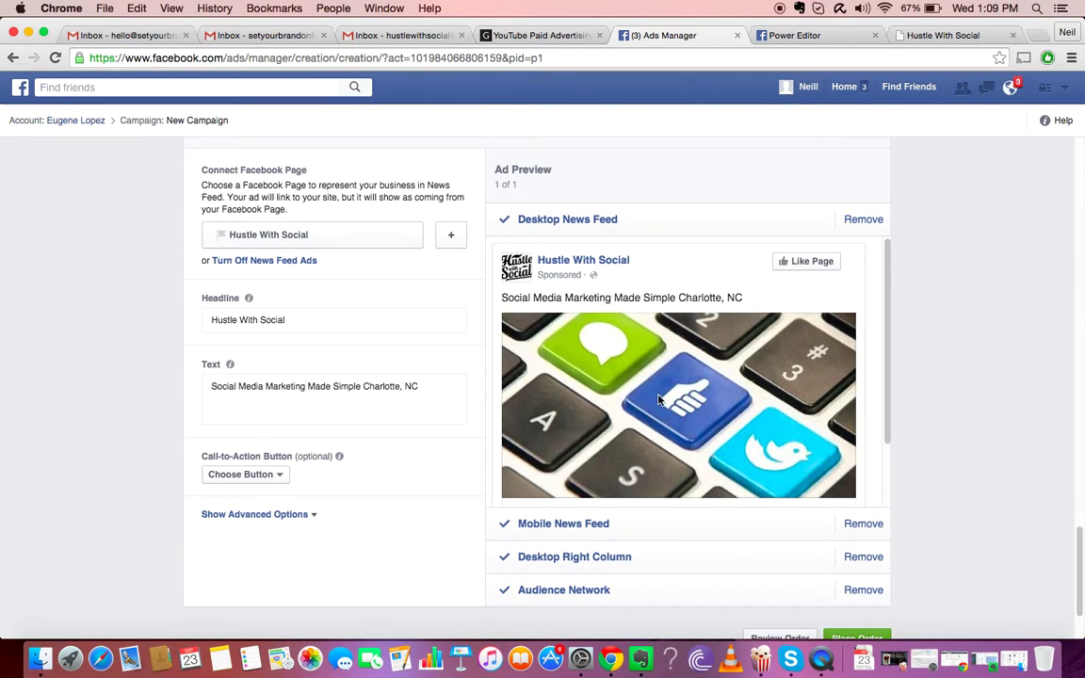
# Replace the ad headline with "Want to learn more about effective Facebook Ads?" and check it in the desktop preview
pyautogui.doubleClick(313, 320)
pyautogui.tripleClick(313, 320)
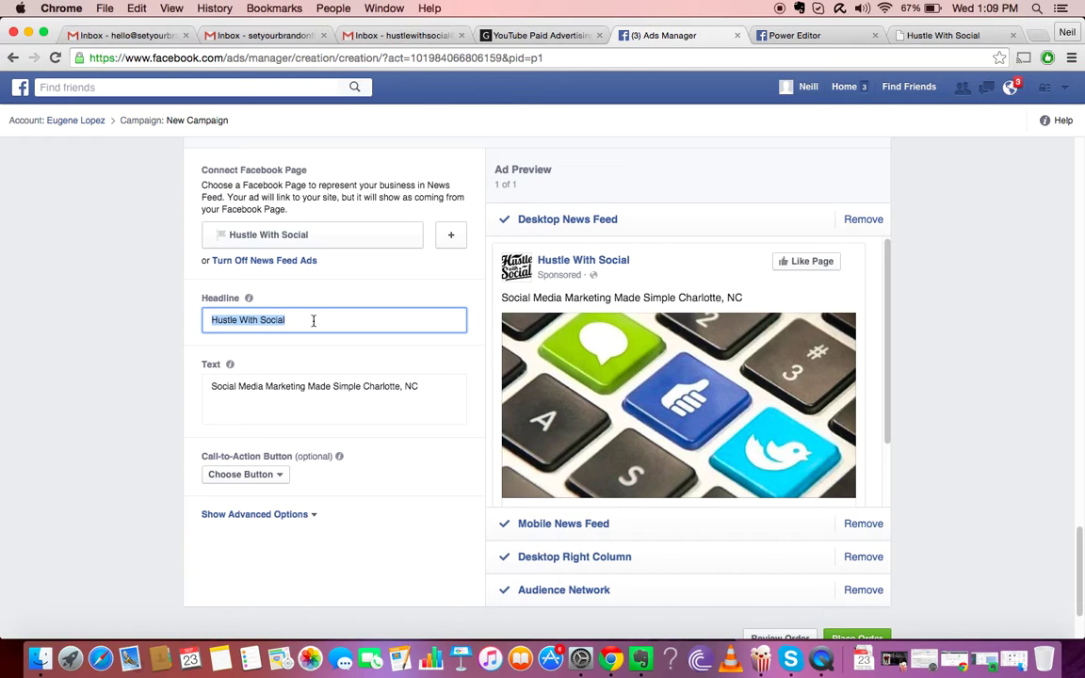
pyautogui.write('Want ')
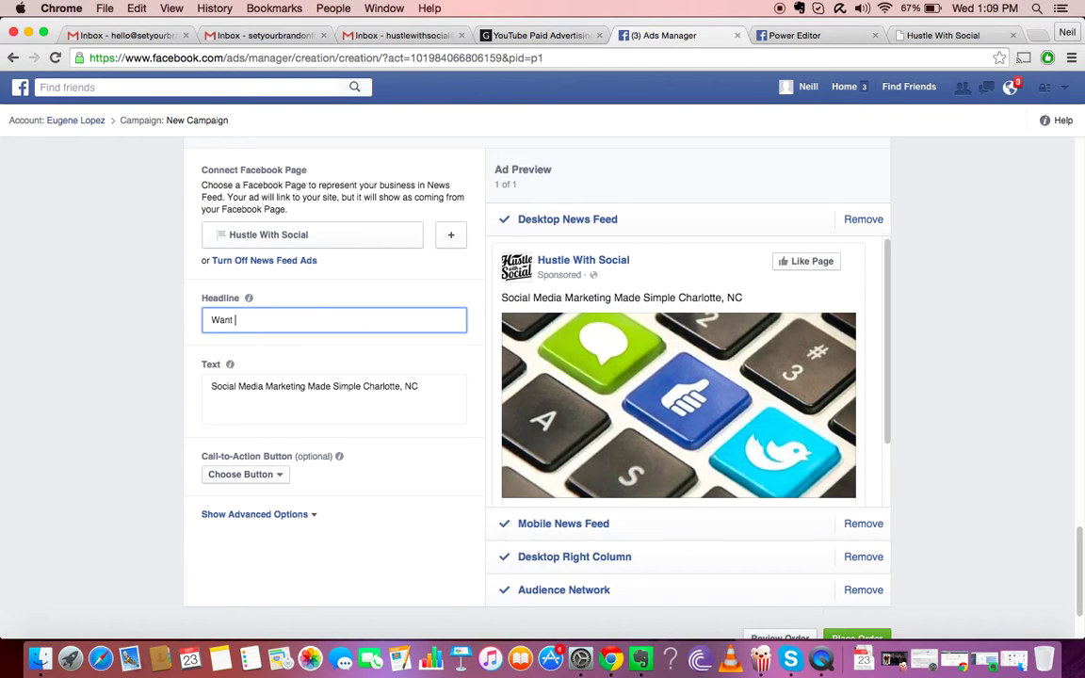
pyautogui.write('to lear')
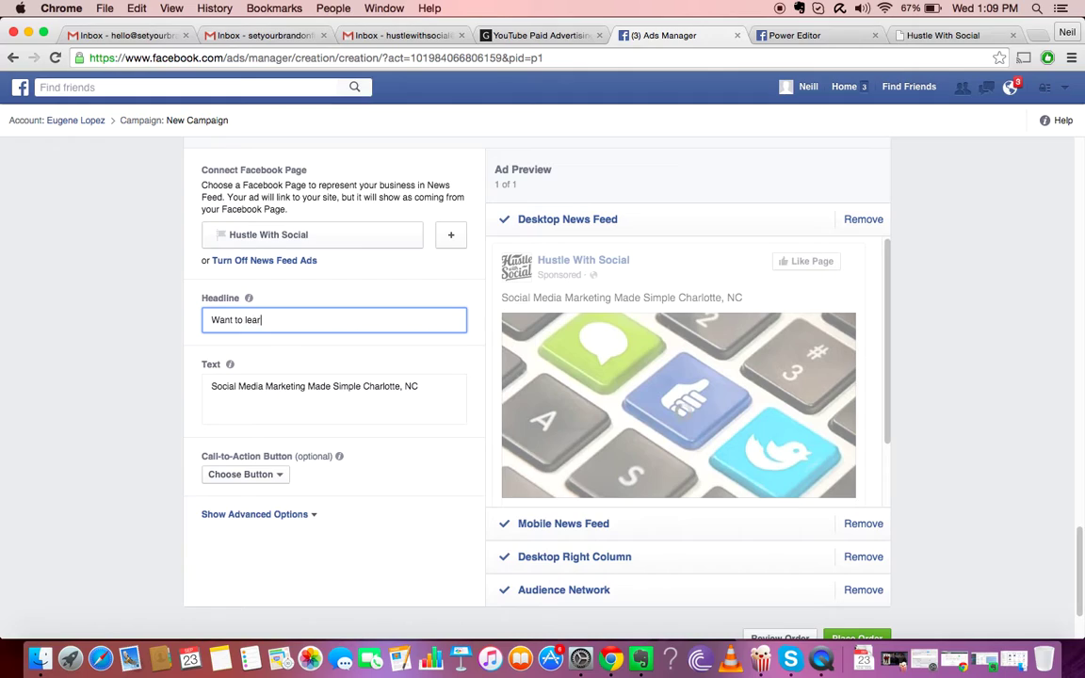
pyautogui.write('n more about effective Fac')
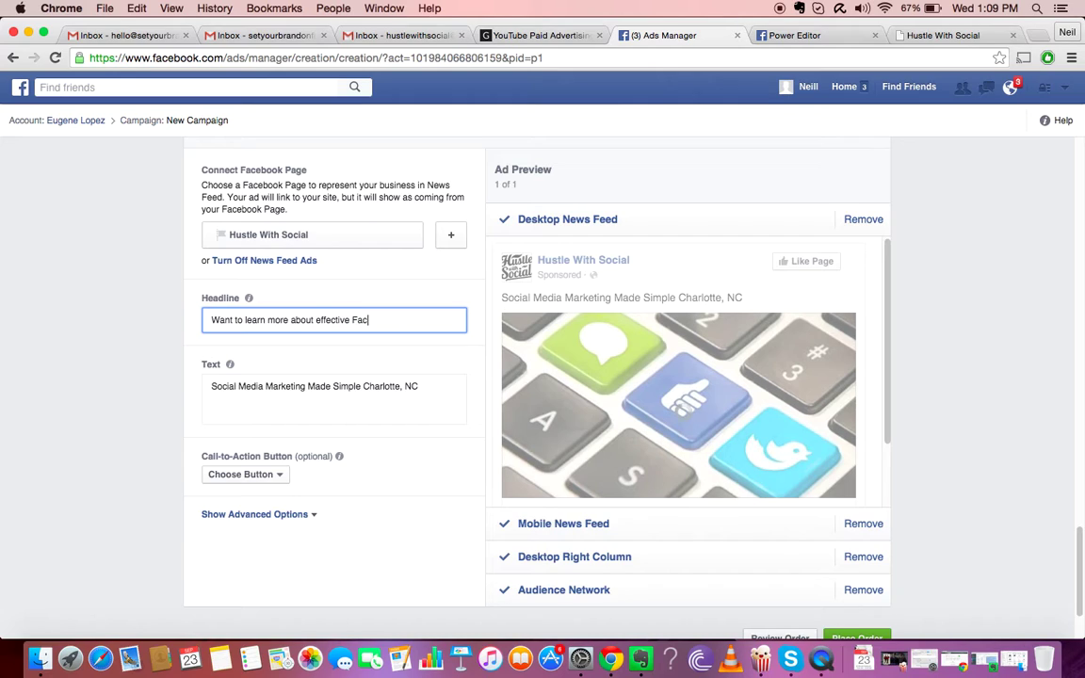
pyautogui.write('ebook Ads? Like our page')
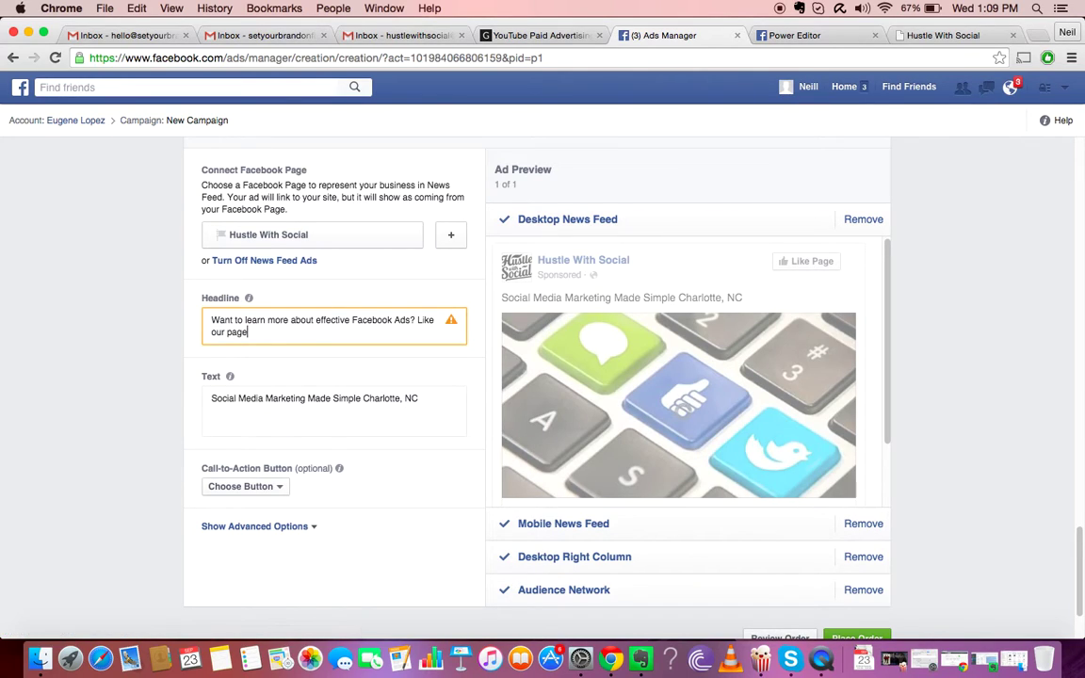
pyautogui.press('BackSpace')
pyautogui.press('BackSpace')
pyautogui.press('BackSpace')
pyautogui.press('BackSpace')
pyautogui.press('BackSpace')
pyautogui.press('BackSpace')
pyautogui.press('BackSpace')
pyautogui.press('BackSpace')
pyautogui.press('BackSpace')
pyautogui.press('BackSpace')
pyautogui.press('BackSpace')
pyautogui.press('BackSpace')
pyautogui.press('BackSpace')
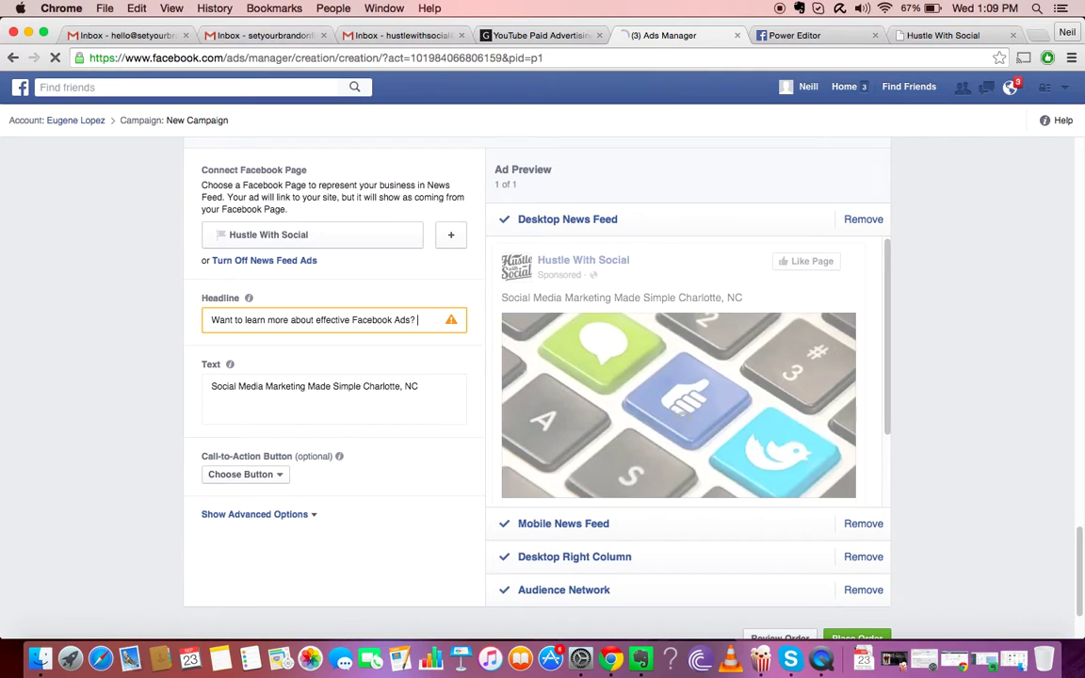
pyautogui.scroll(-3, 602, 395)
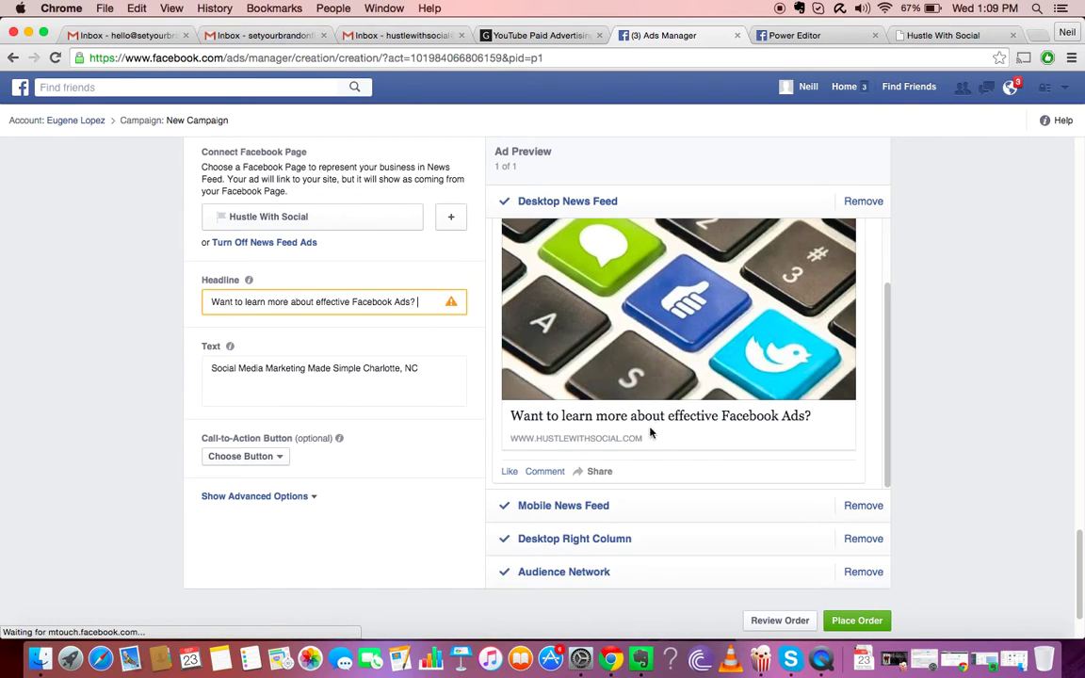
# Replace the ad text with "Like our page to find out the latest tips and tutorials on effectively creating Facebook Ads"
pyautogui.click(427, 369)
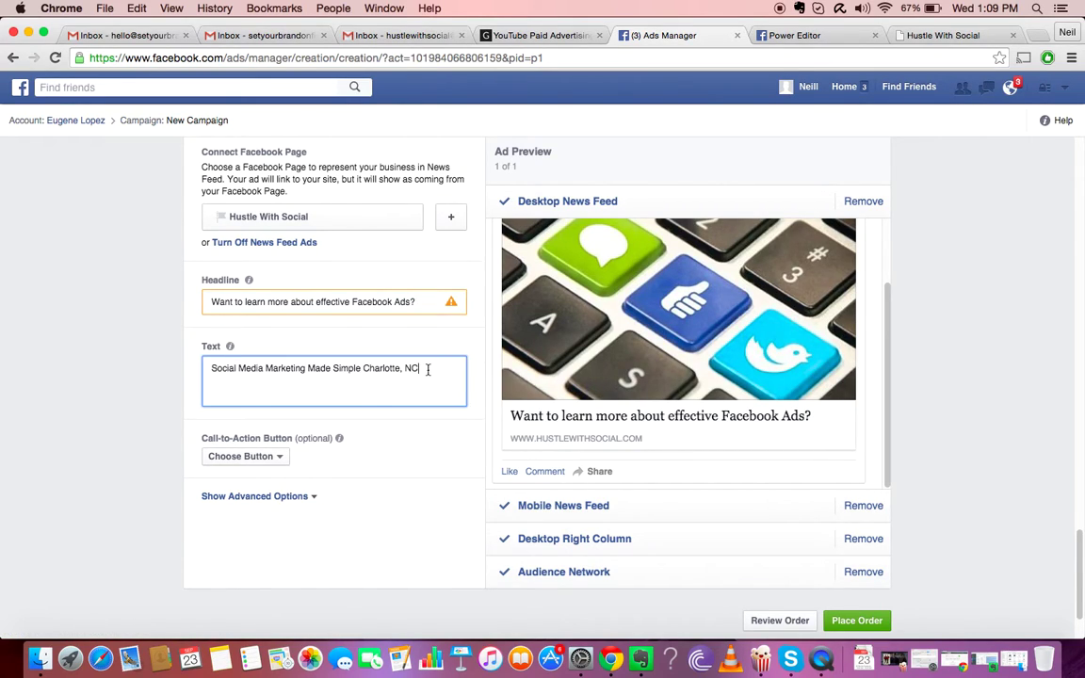
pyautogui.press('super+a')
pyautogui.press('BackSpace')
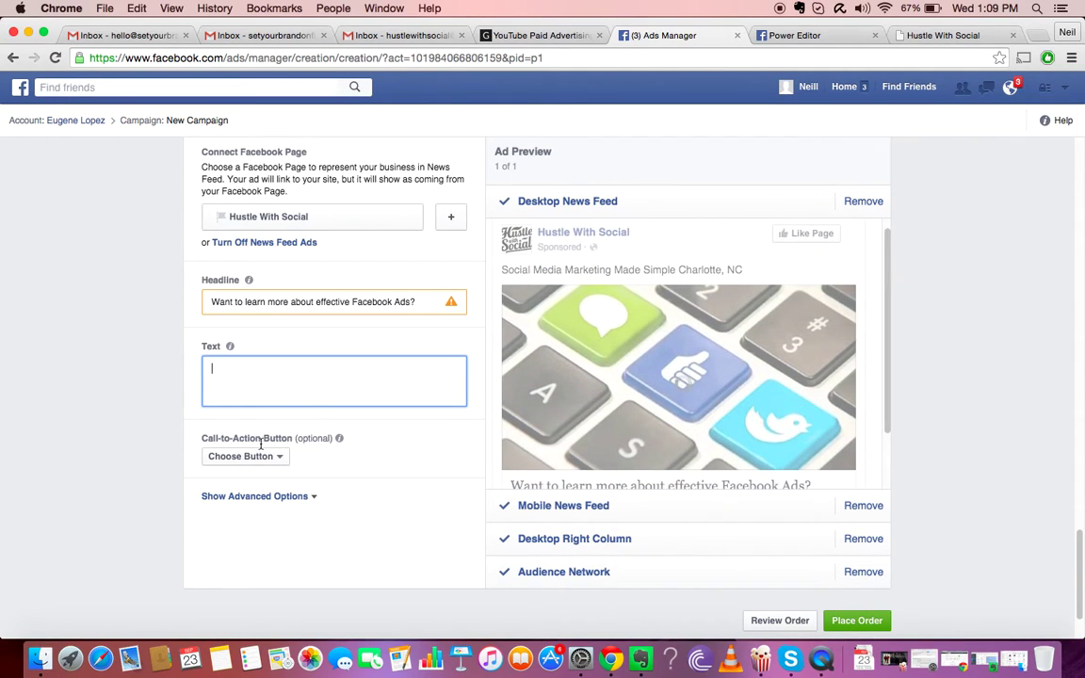
pyautogui.write('Like our page to find out th')
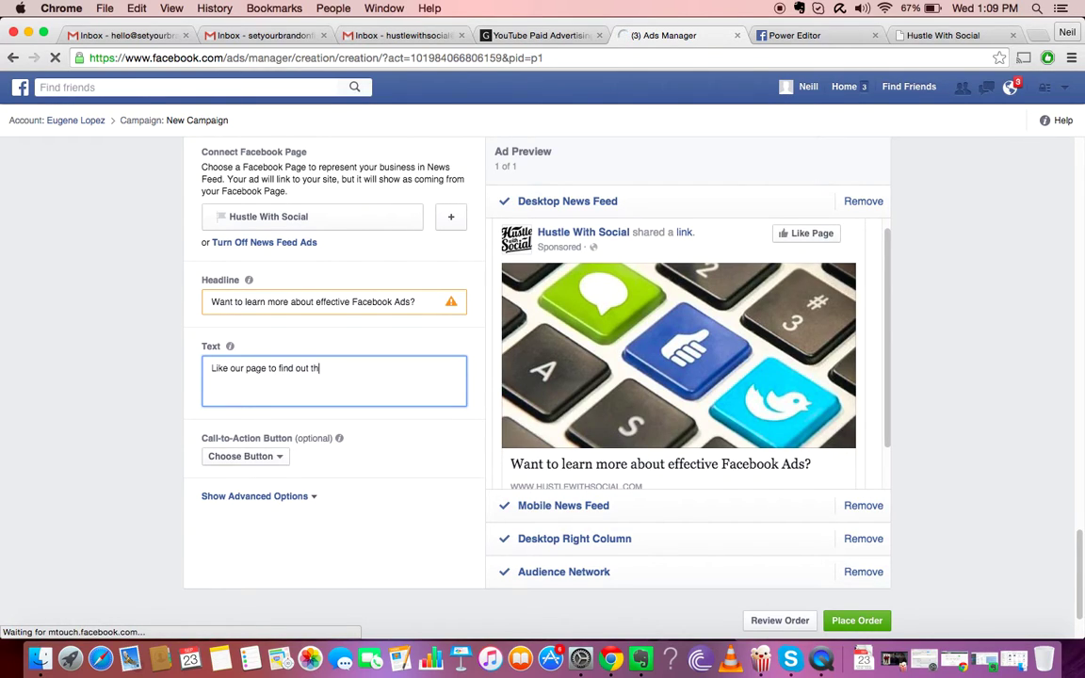
pyautogui.write('e latest tips')
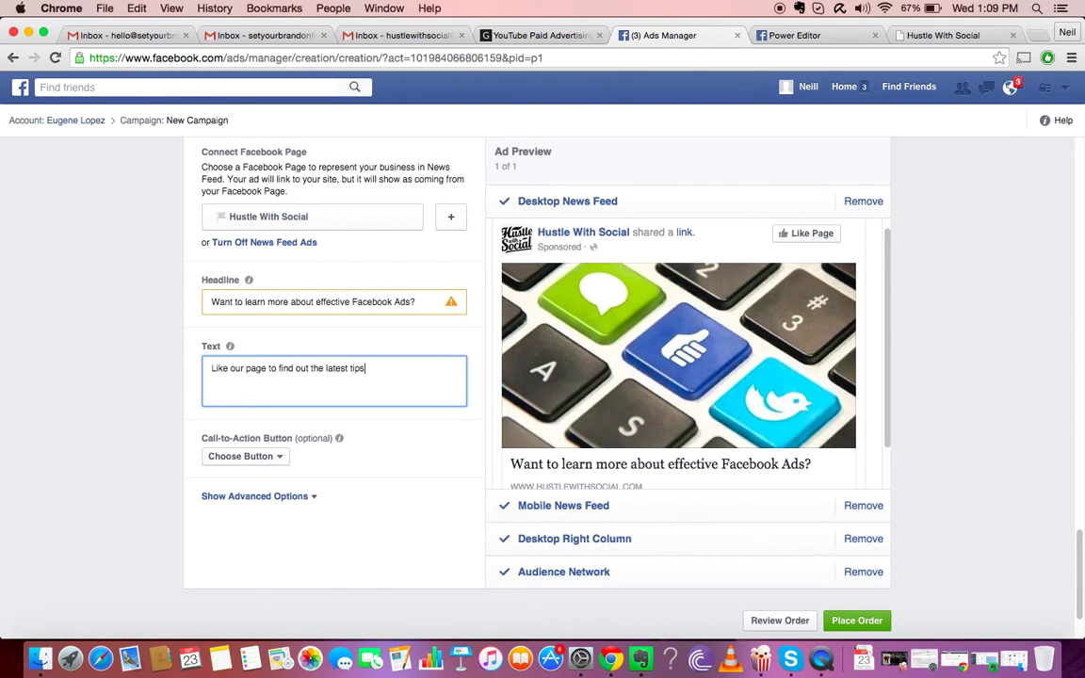
pyautogui.write(' and turot')
pyautogui.press('BackSpace')
pyautogui.press('BackSpace')
pyautogui.press('BackSpace')
pyautogui.write('torials ')
pyautogui.write('on c')
pyautogui.write('ffect')
pyautogui.write('ively c')
pyautogui.write('reating ')
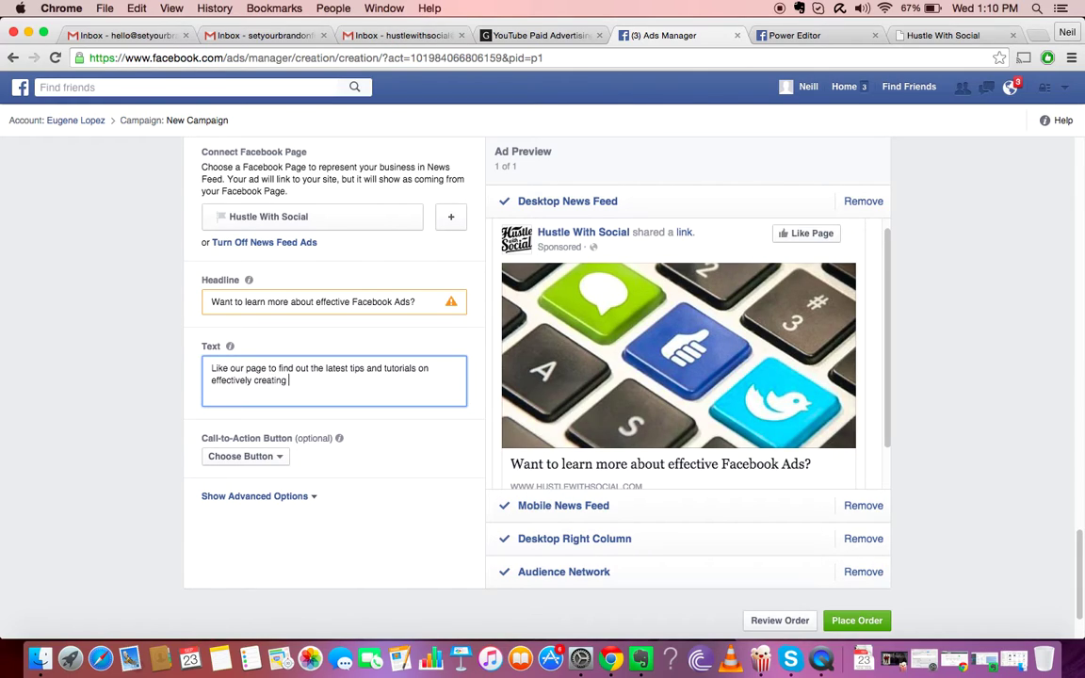
pyautogui.write('Facebook Ads')
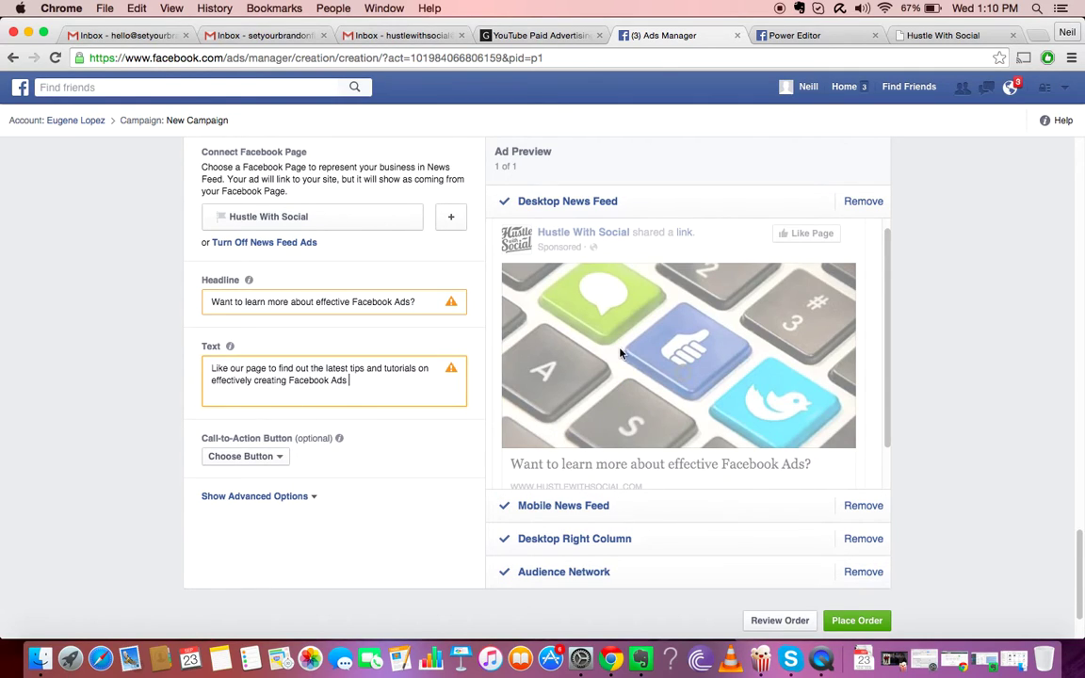
pyautogui.scroll(2, 622, 354)
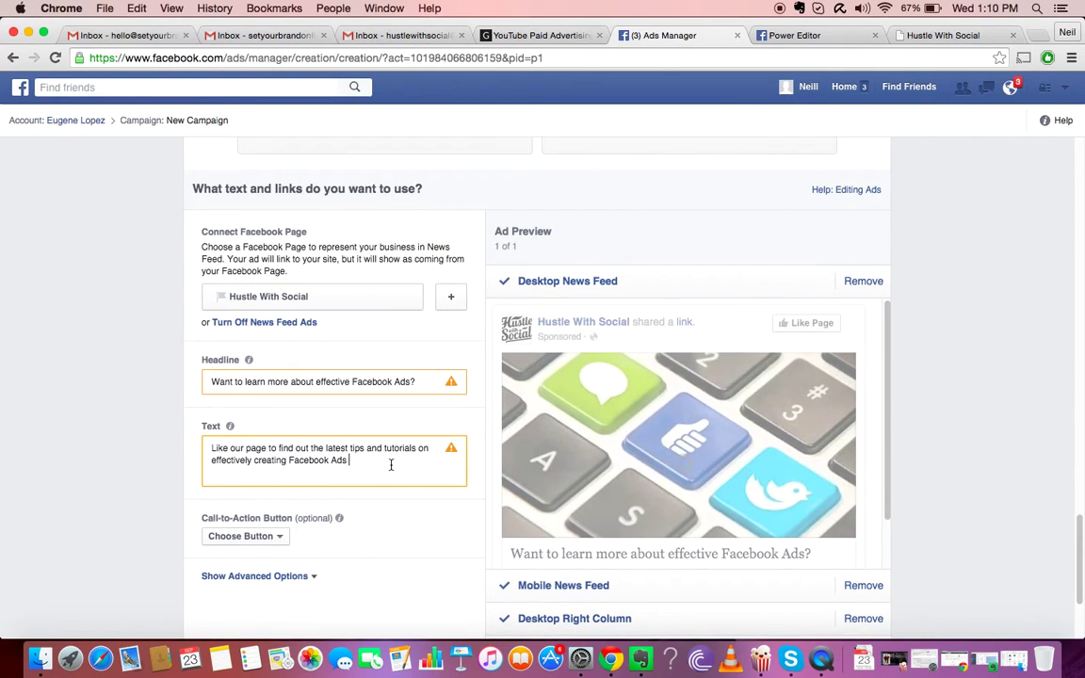
pyautogui.scroll(2, 659, 386)
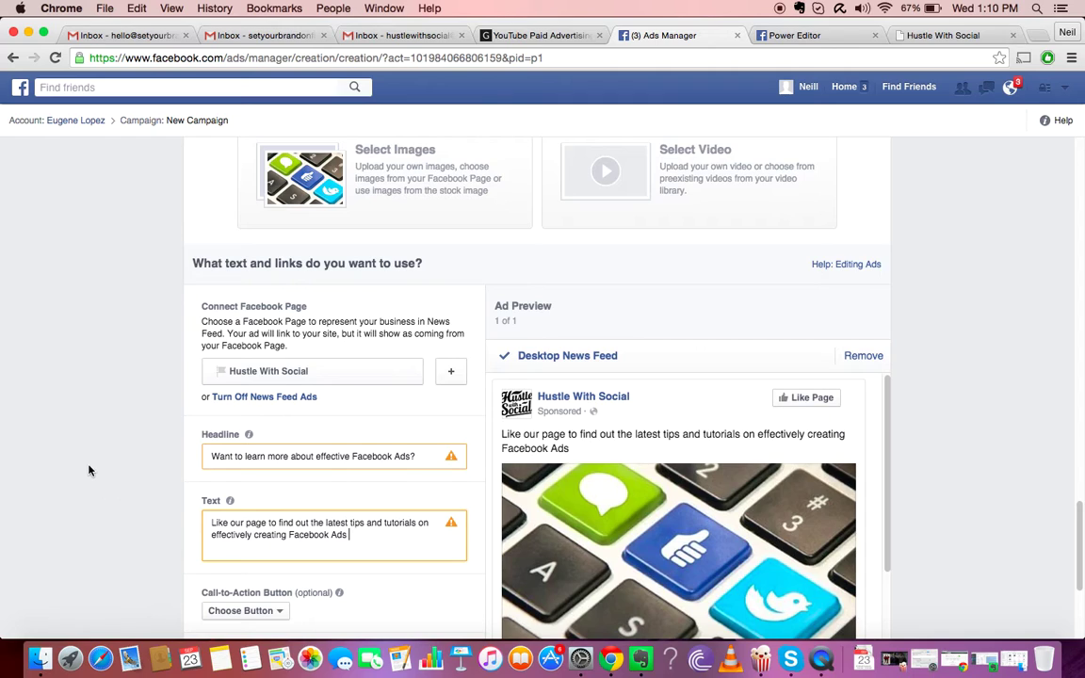
# Remove the Audience Network placement and examine the call-to-action button options without choosing one
pyautogui.scroll(-3, 89, 470)
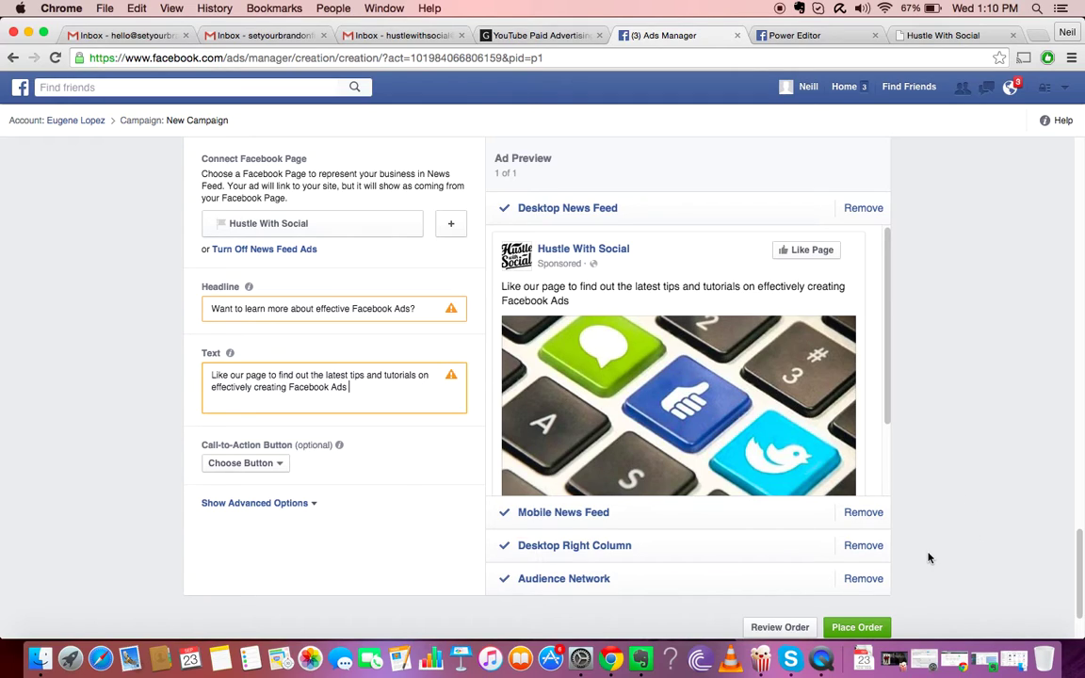
pyautogui.click(871, 581)
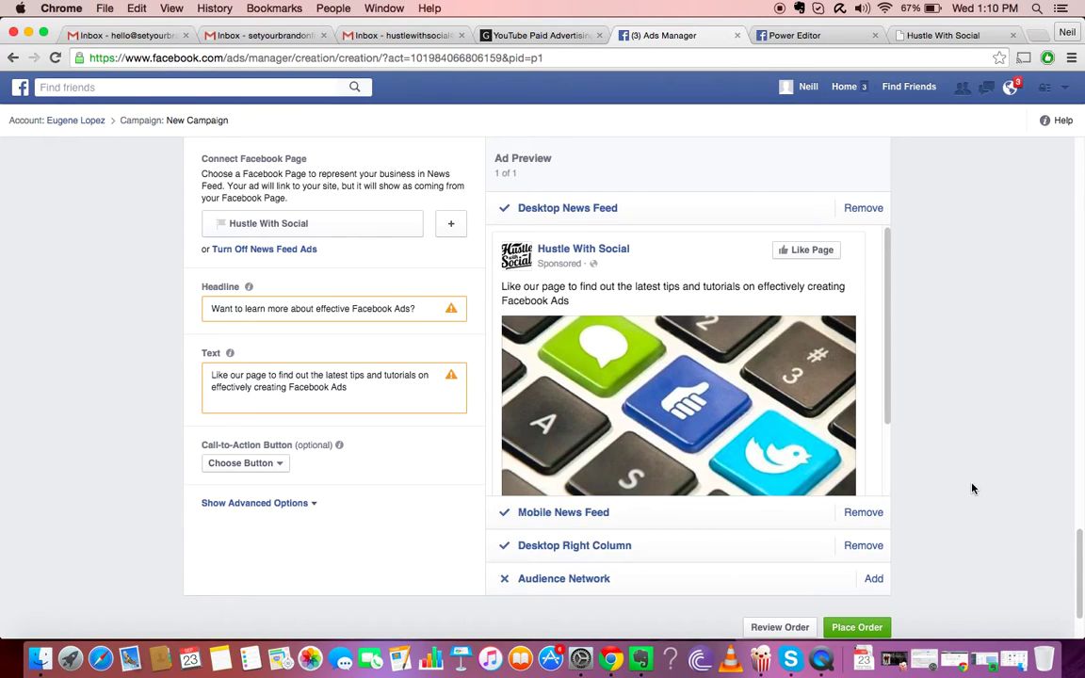
pyautogui.click(277, 463)
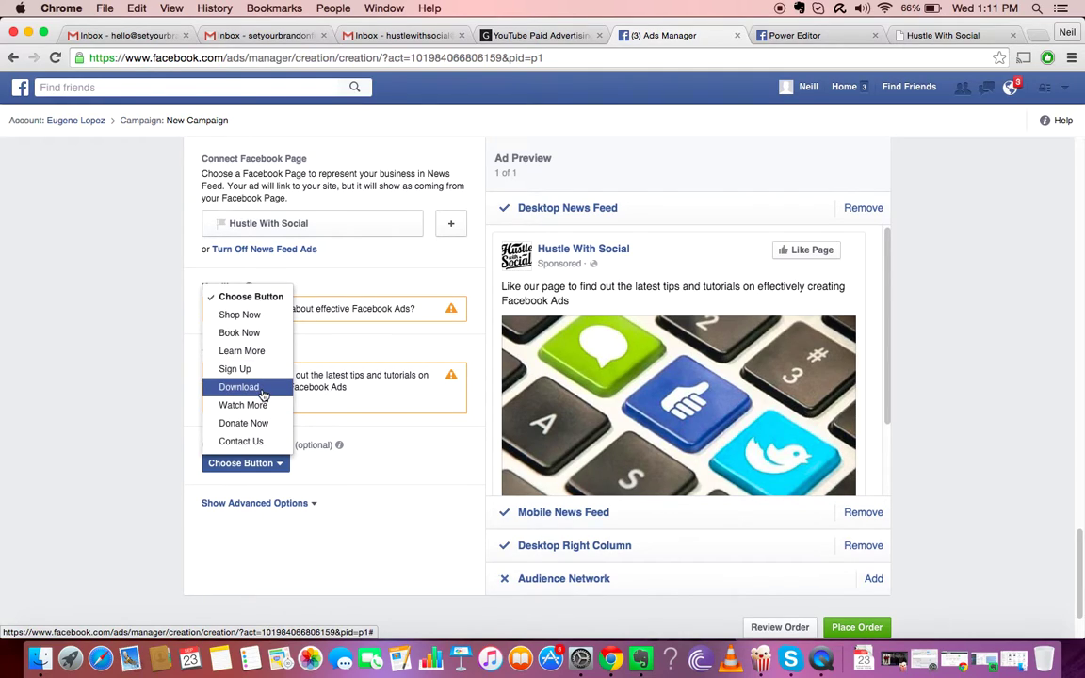
pyautogui.click(125, 404)
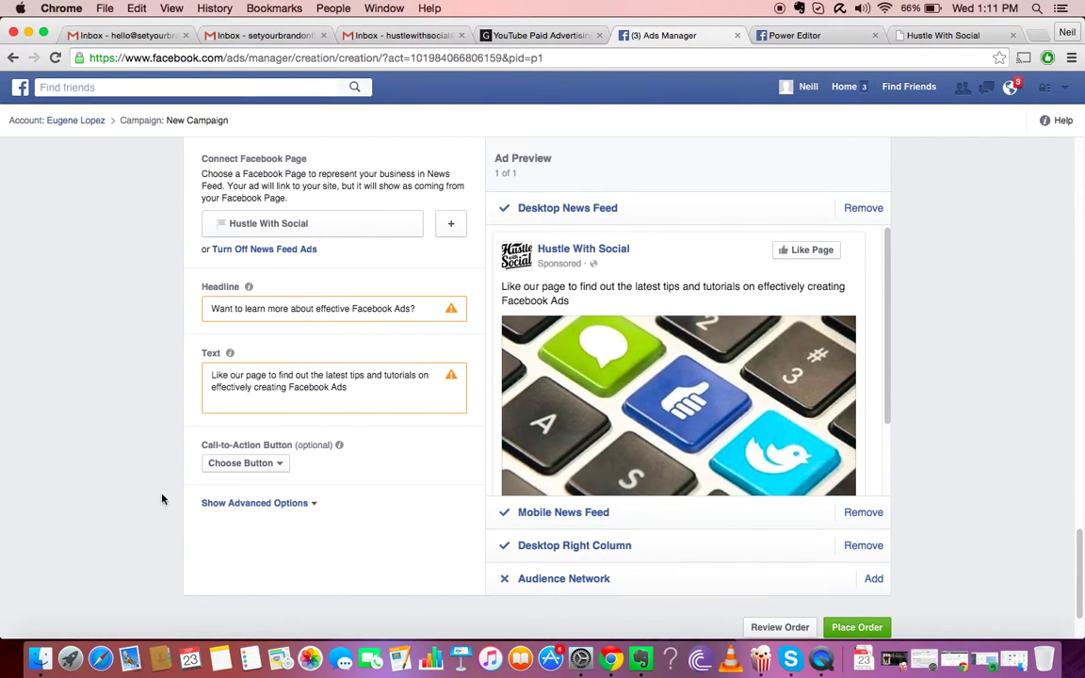
# Look back over the campaign up to its objective, then start a new ad and discard the unsaved changes
pyautogui.scroll(-2, 372, 513)
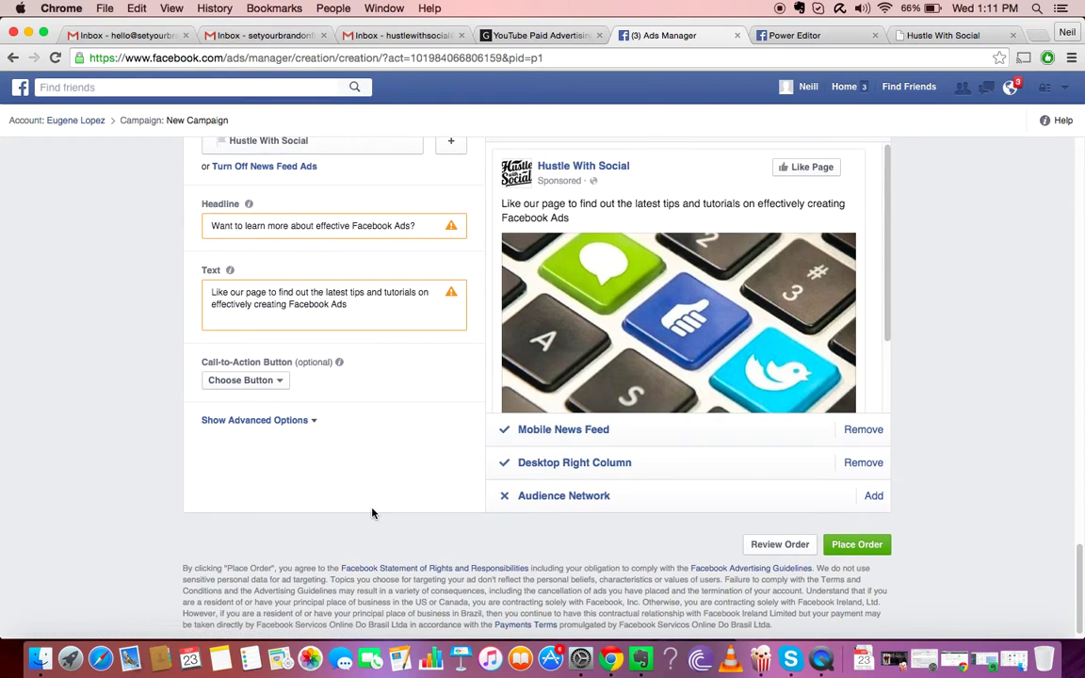
pyautogui.scroll(15, 372, 513)
pyautogui.scroll(10, 372, 513)
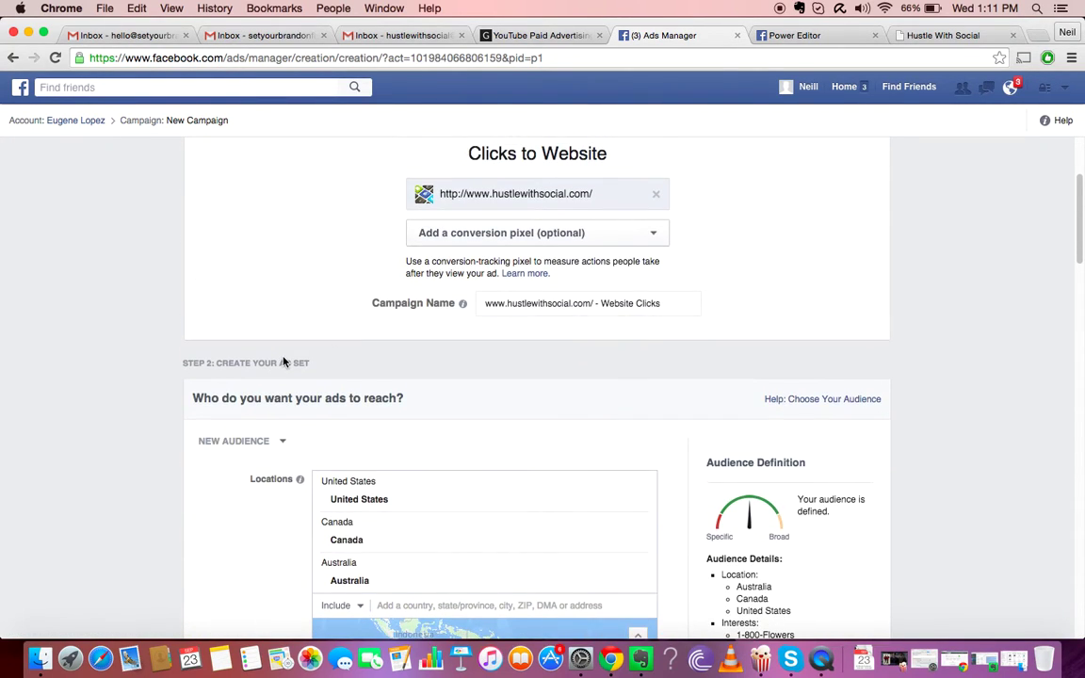
pyautogui.scroll(4, 240, 278)
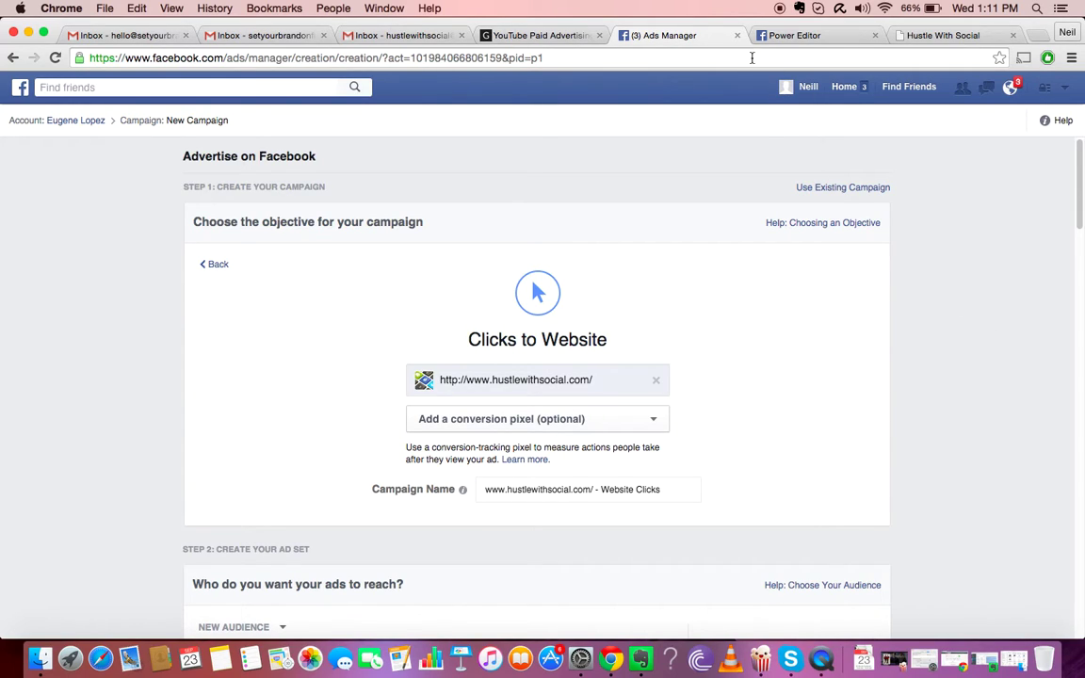
pyautogui.click(1064, 88)
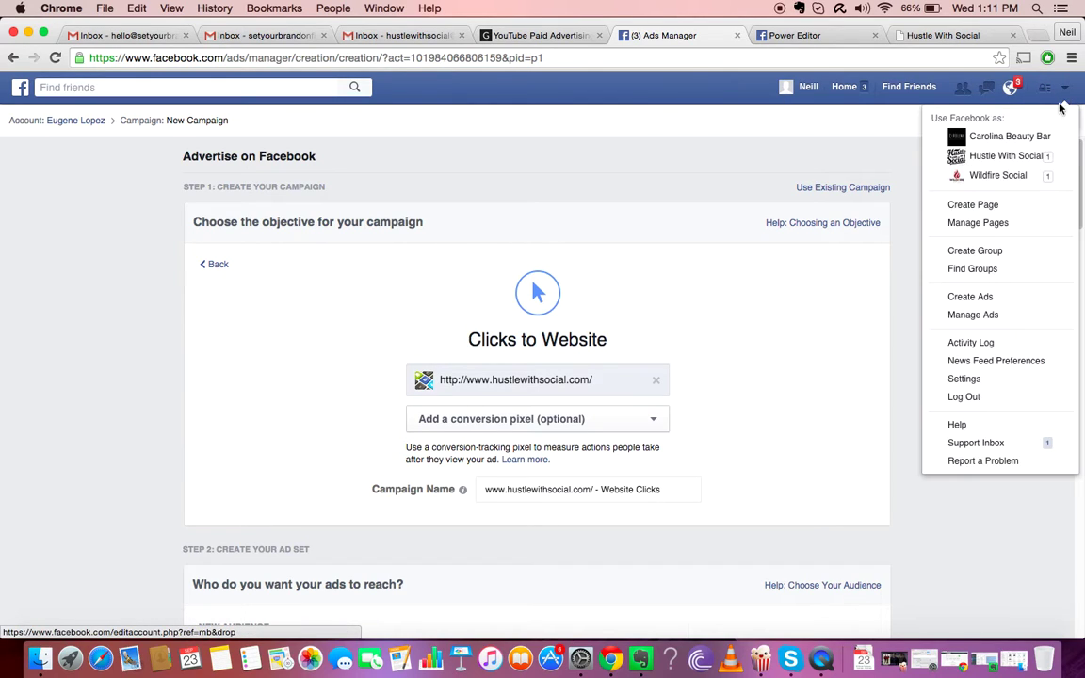
pyautogui.click(1005, 300)
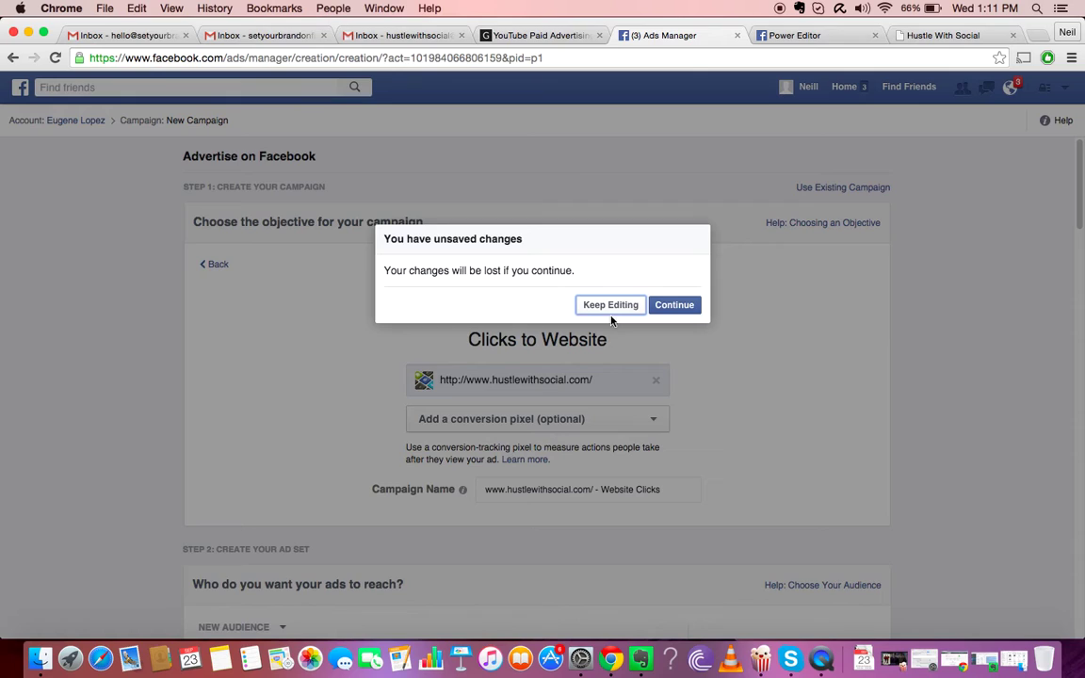
pyautogui.click(674, 305)
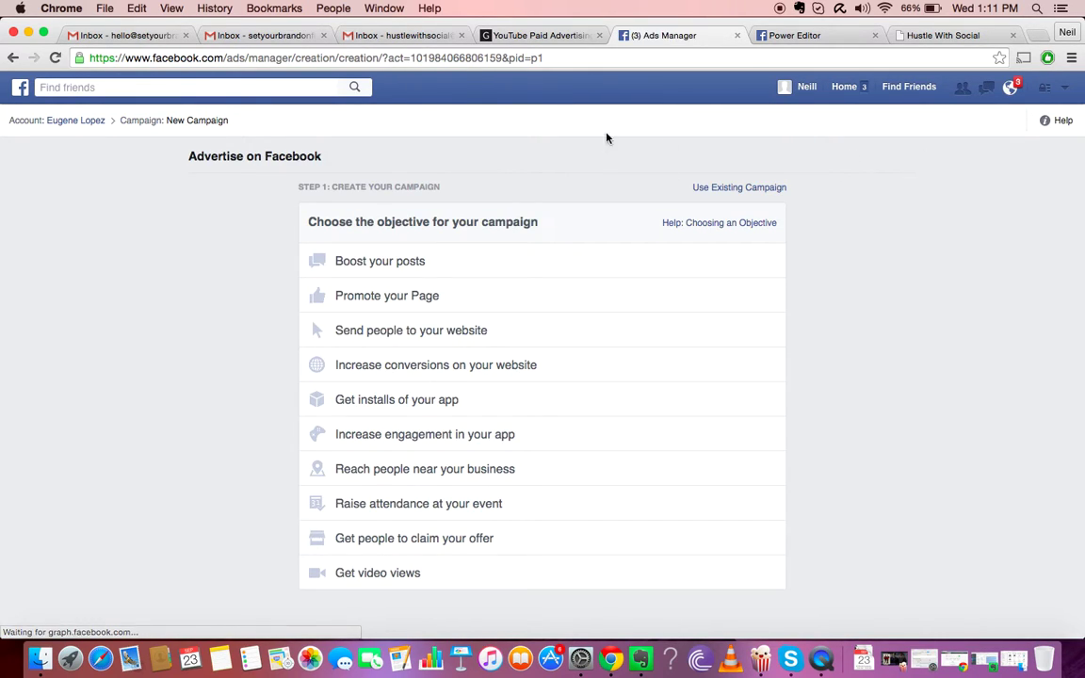
# Go to the ad account's campaign management page, open Power Editor from there, and close the older Power Editor tab
pyautogui.click(1063, 87)
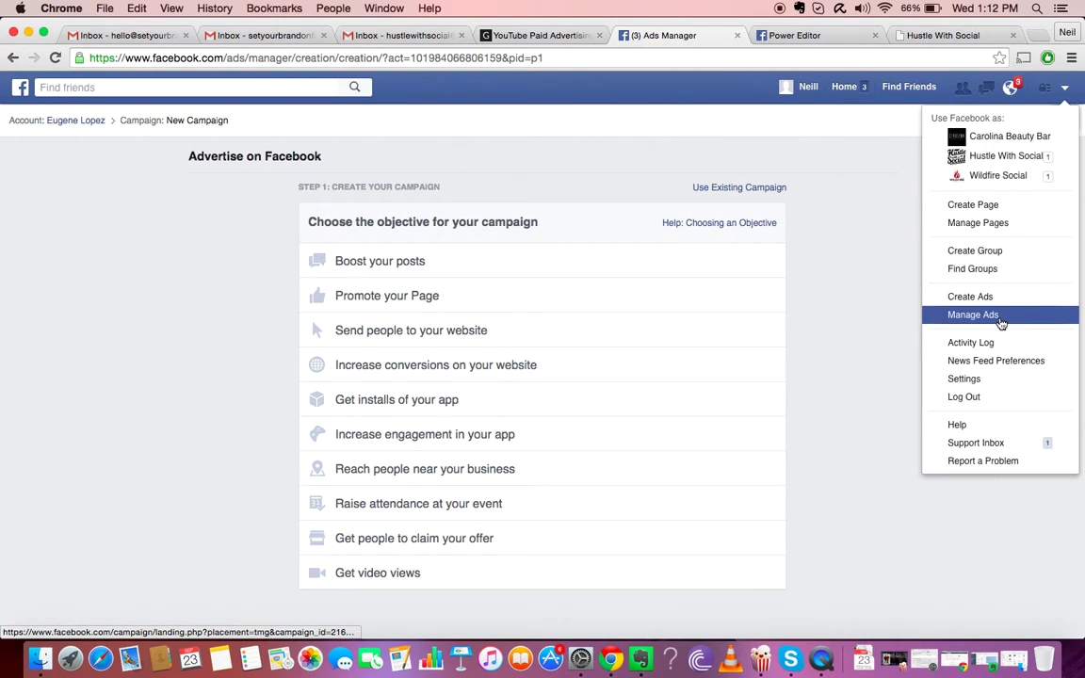
pyautogui.click(942, 315)
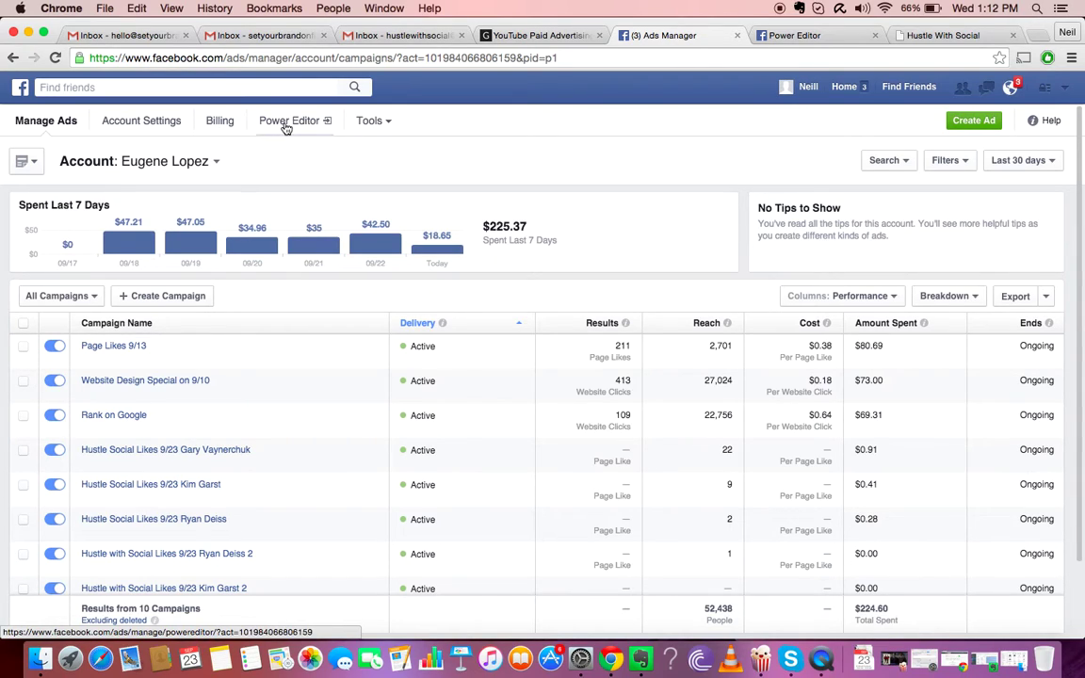
pyautogui.click(286, 128)
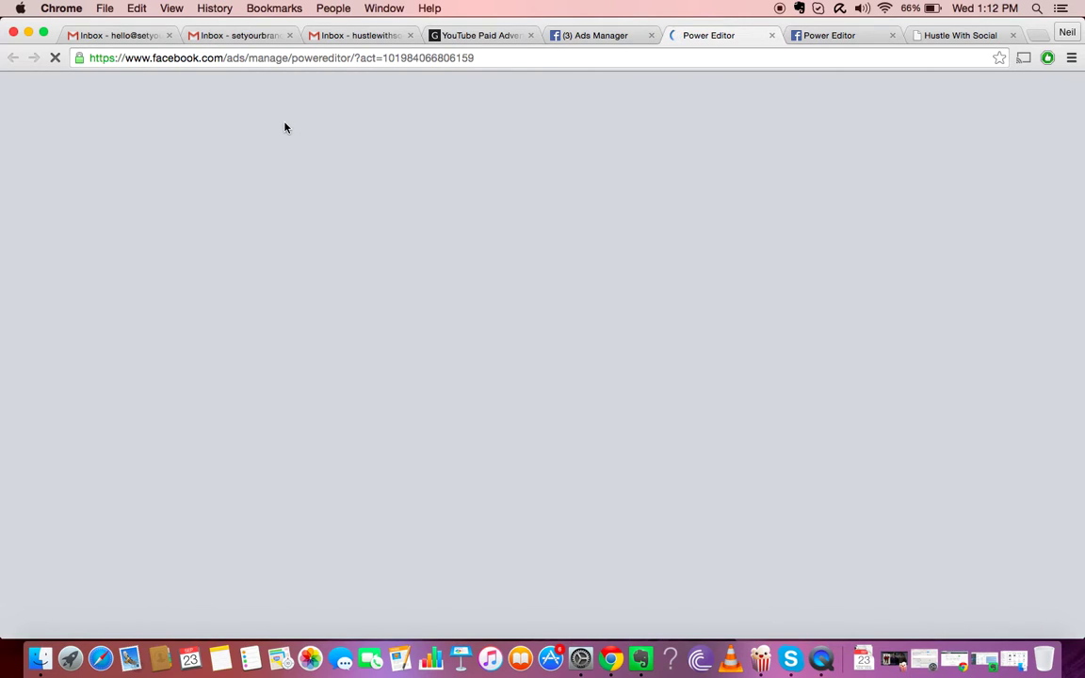
pyautogui.click(892, 36)
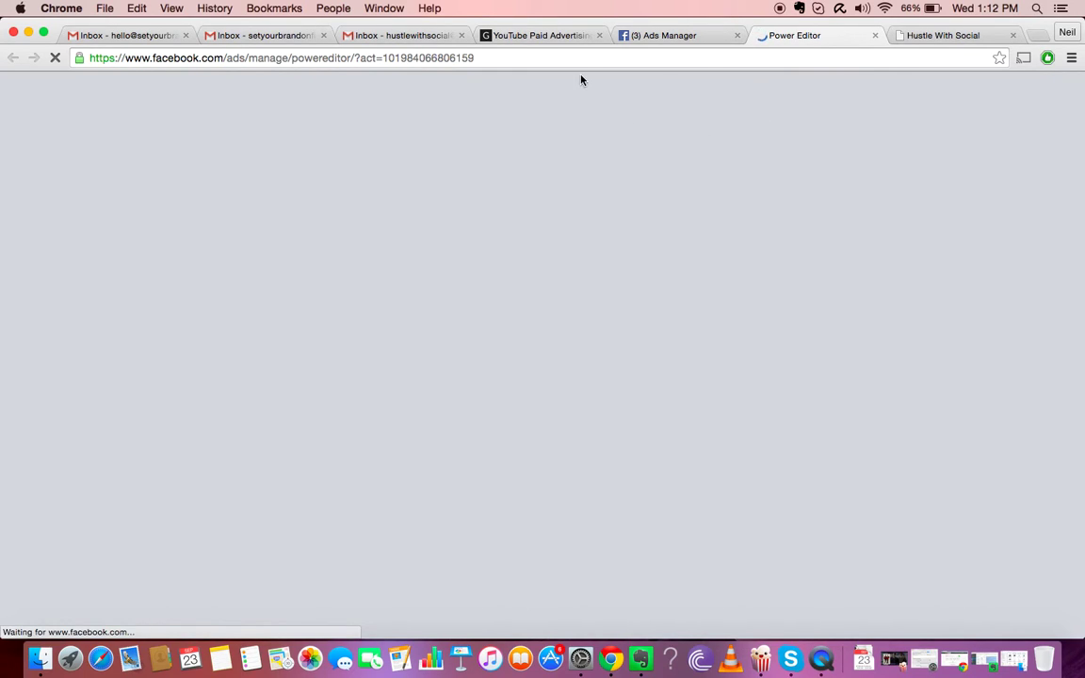
pyautogui.click(501, 61)
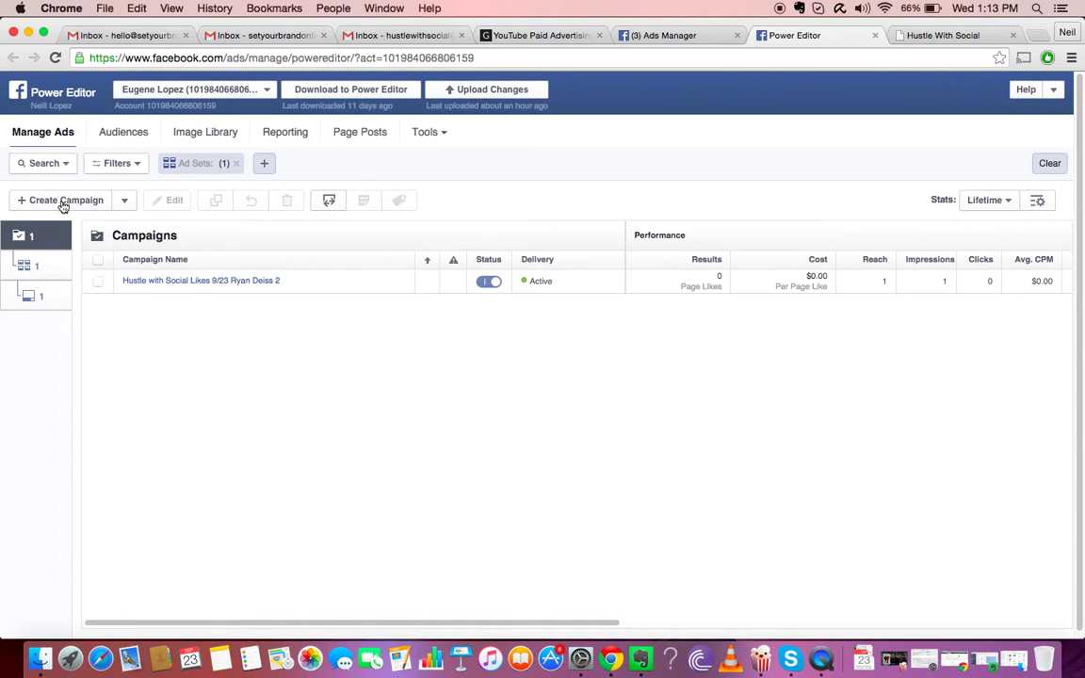
# Start a new campaign named "New Campaign" and check the buying type options, keeping Auction
pyautogui.click(64, 200)
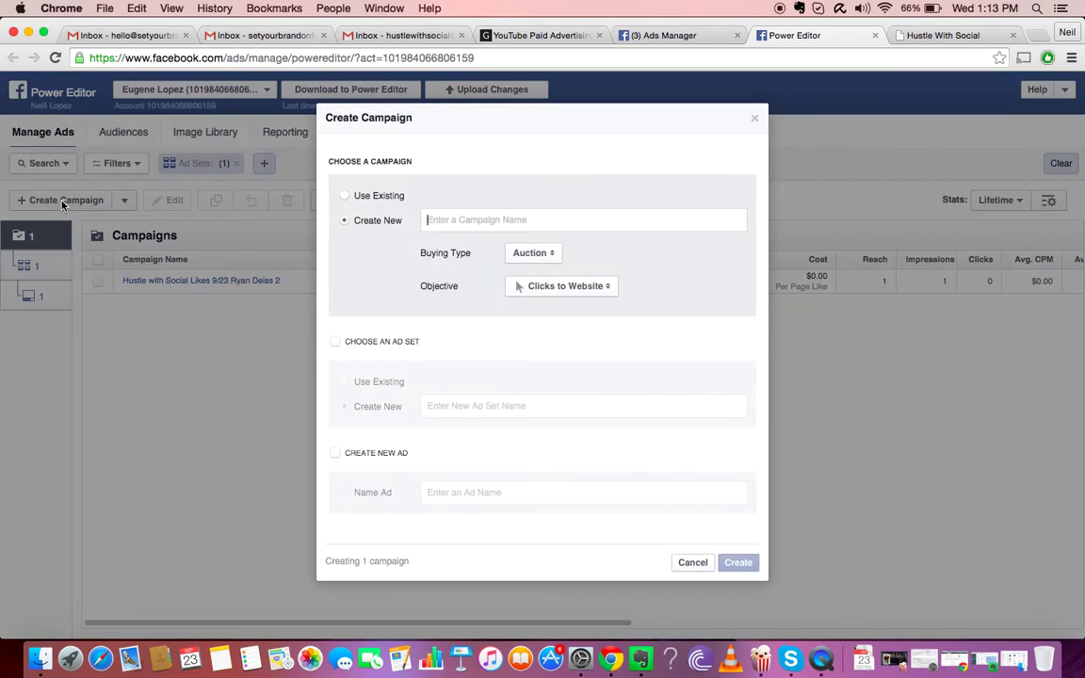
pyautogui.click(464, 228)
pyautogui.write('New Campaign')
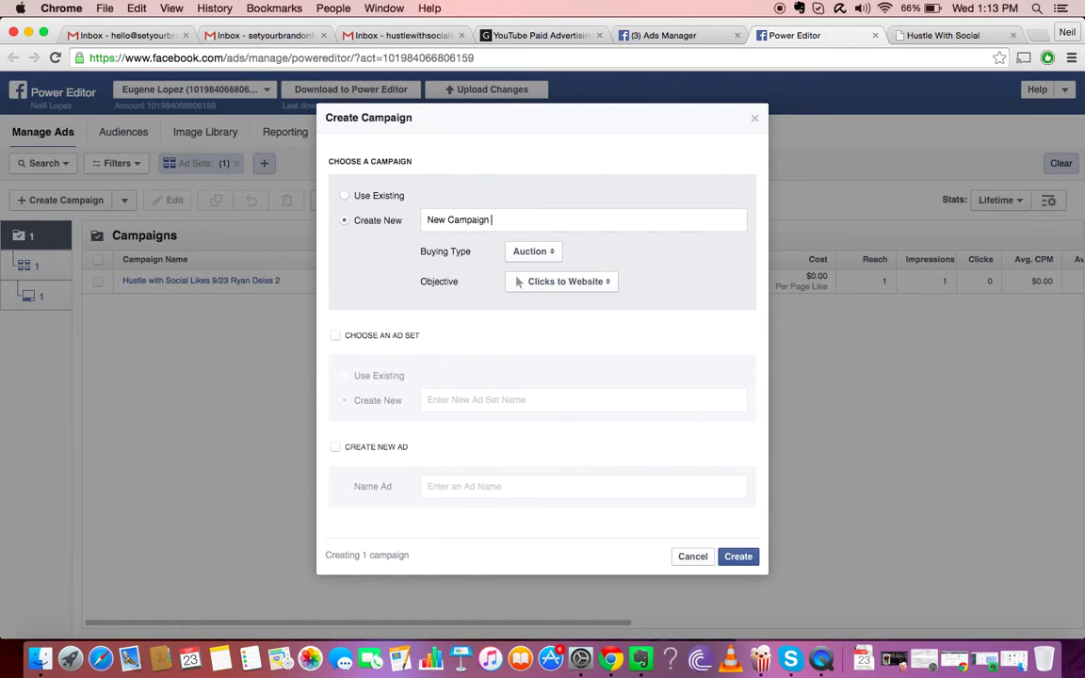
pyautogui.click(551, 256)
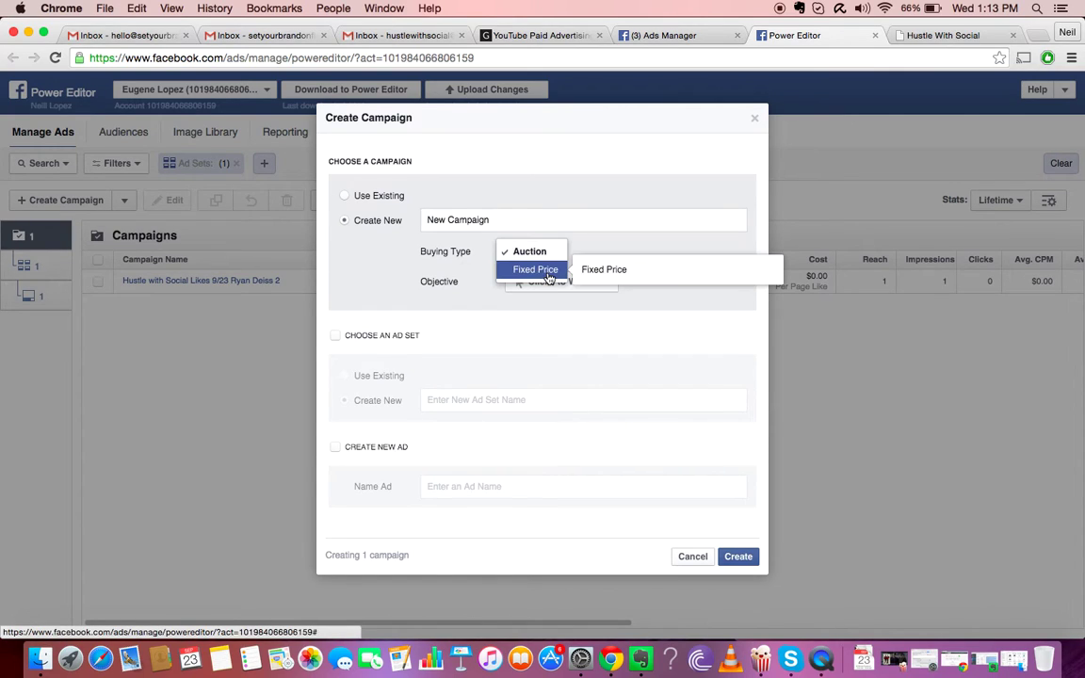
pyautogui.click(612, 229)
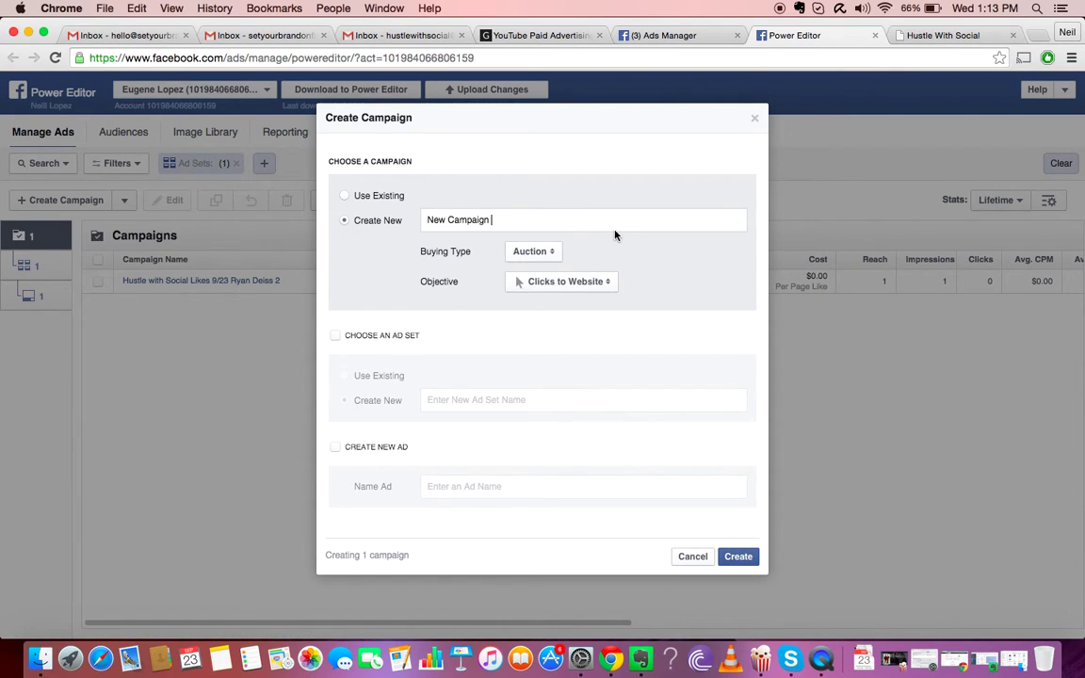
# Choose the Page Likes objective, try the Fixed Price buying type, and return the buying type to Auction
pyautogui.click(574, 282)
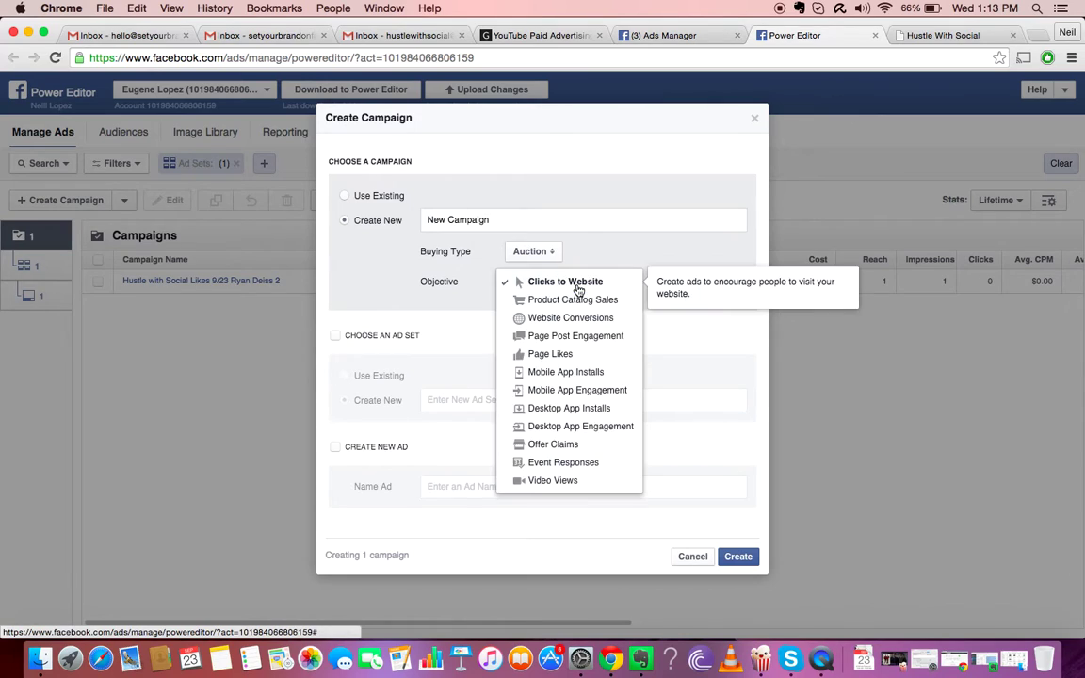
pyautogui.click(565, 355)
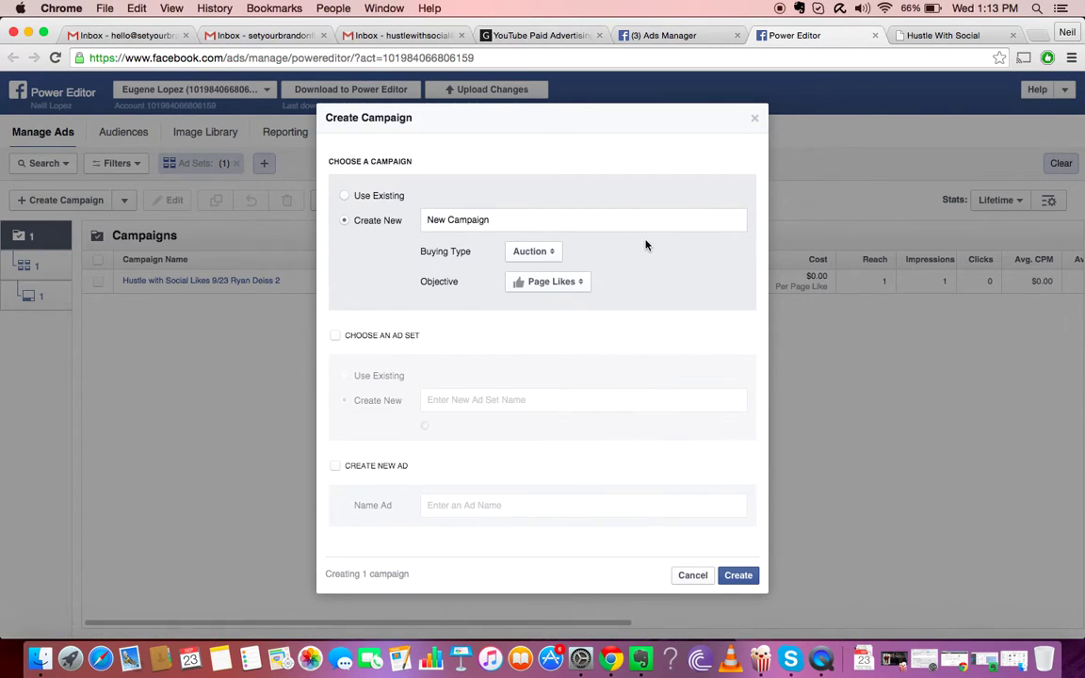
pyautogui.click(554, 252)
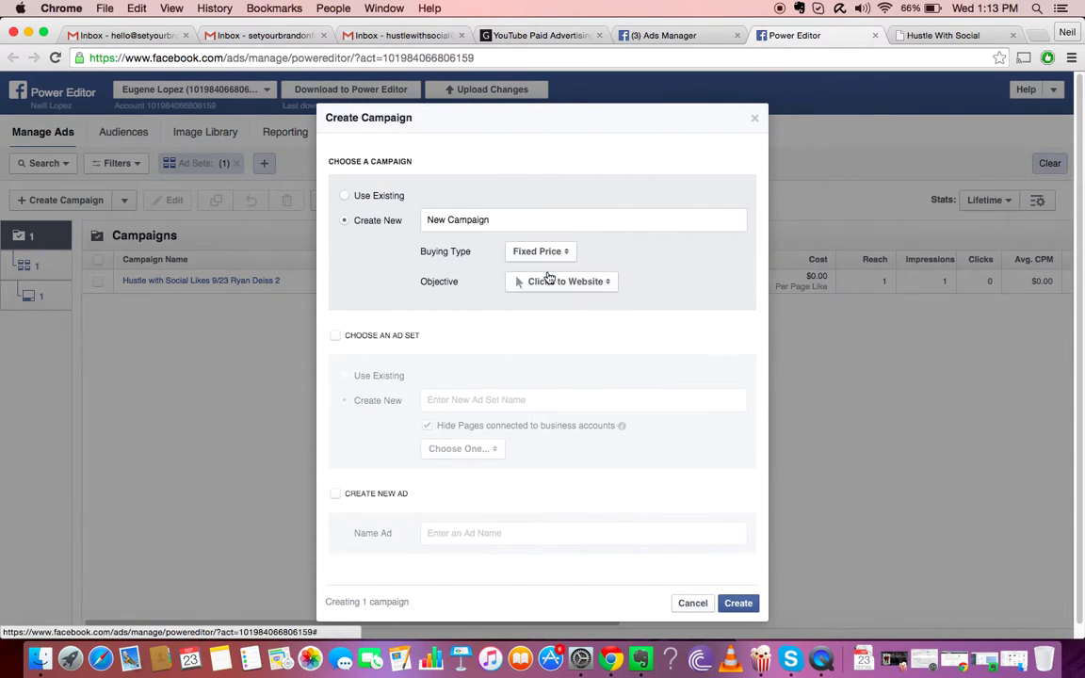
pyautogui.click(547, 272)
pyautogui.click(541, 251)
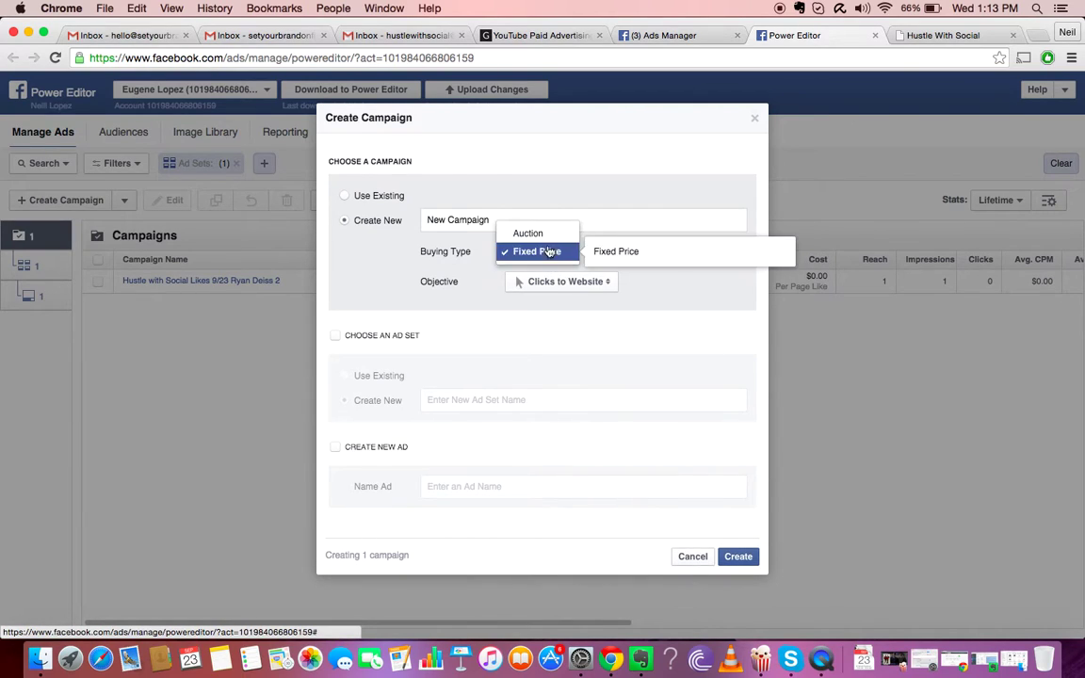
pyautogui.click(546, 235)
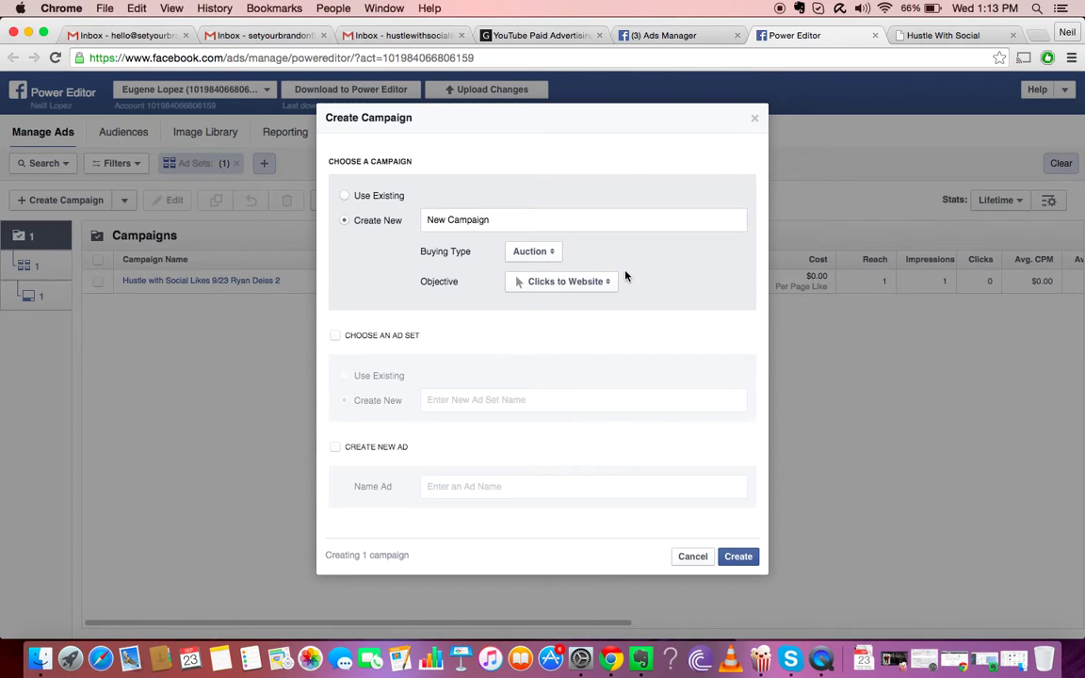
# Set the objective to Page Likes and look through the objective and buying type options without choosing others
pyautogui.click(602, 282)
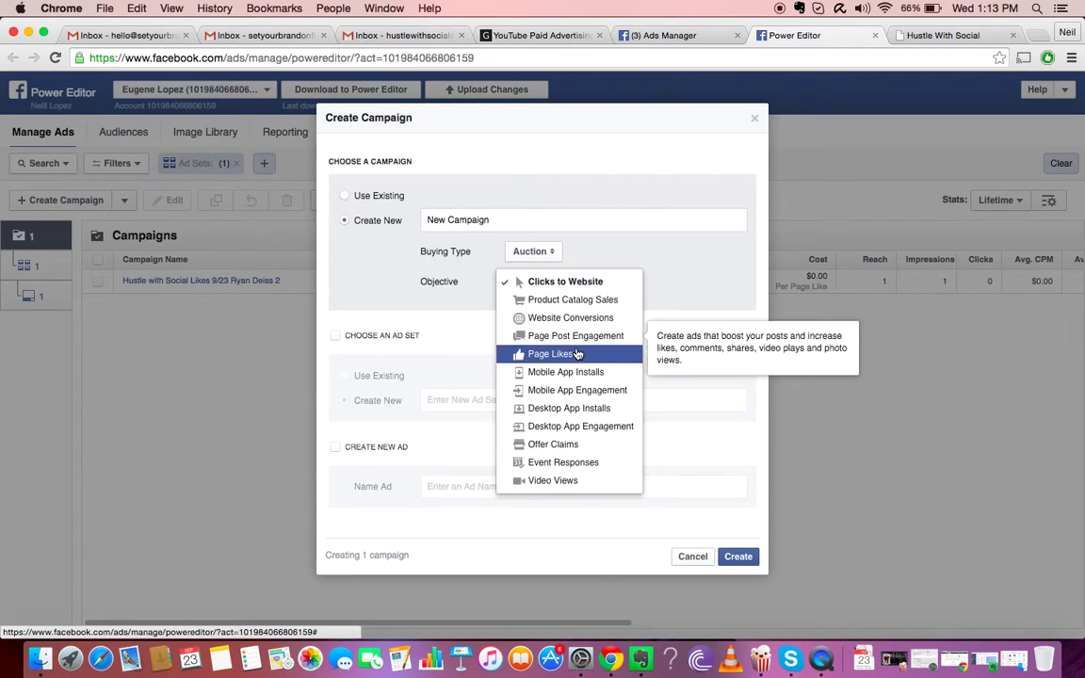
pyautogui.click(578, 353)
pyautogui.click(571, 282)
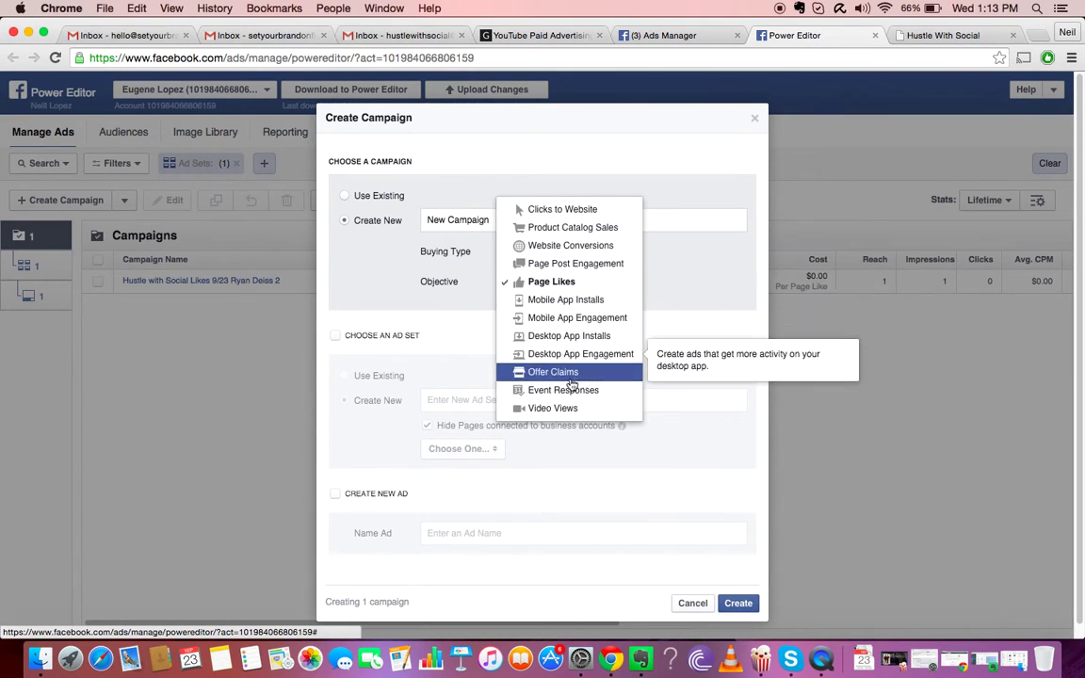
pyautogui.click(690, 249)
pyautogui.click(551, 252)
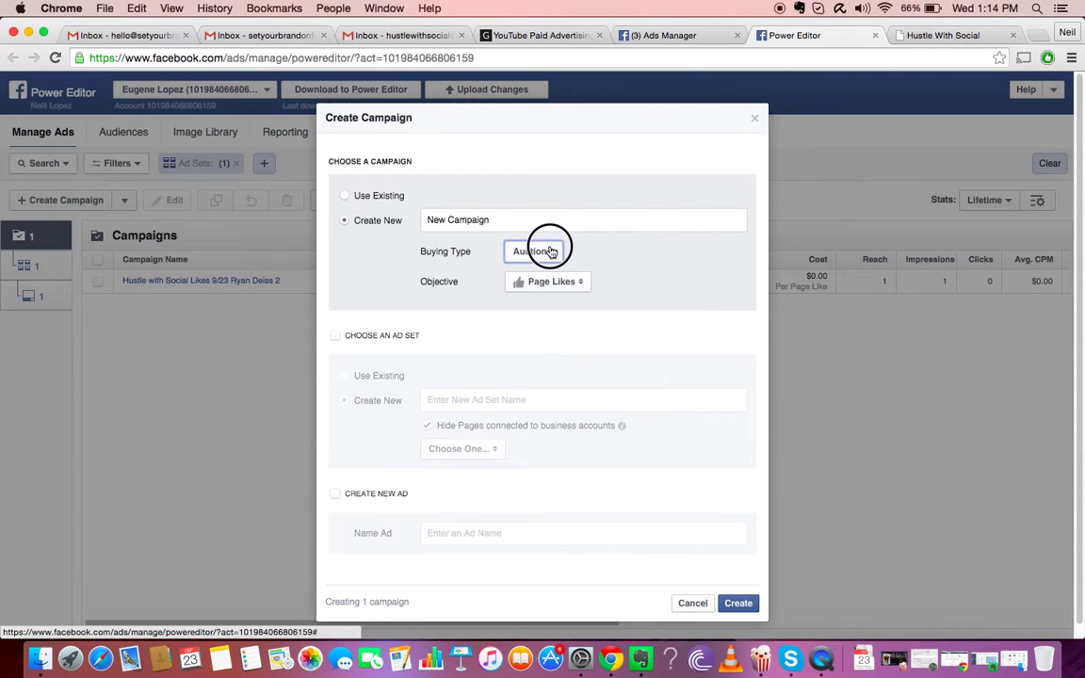
pyautogui.click(593, 241)
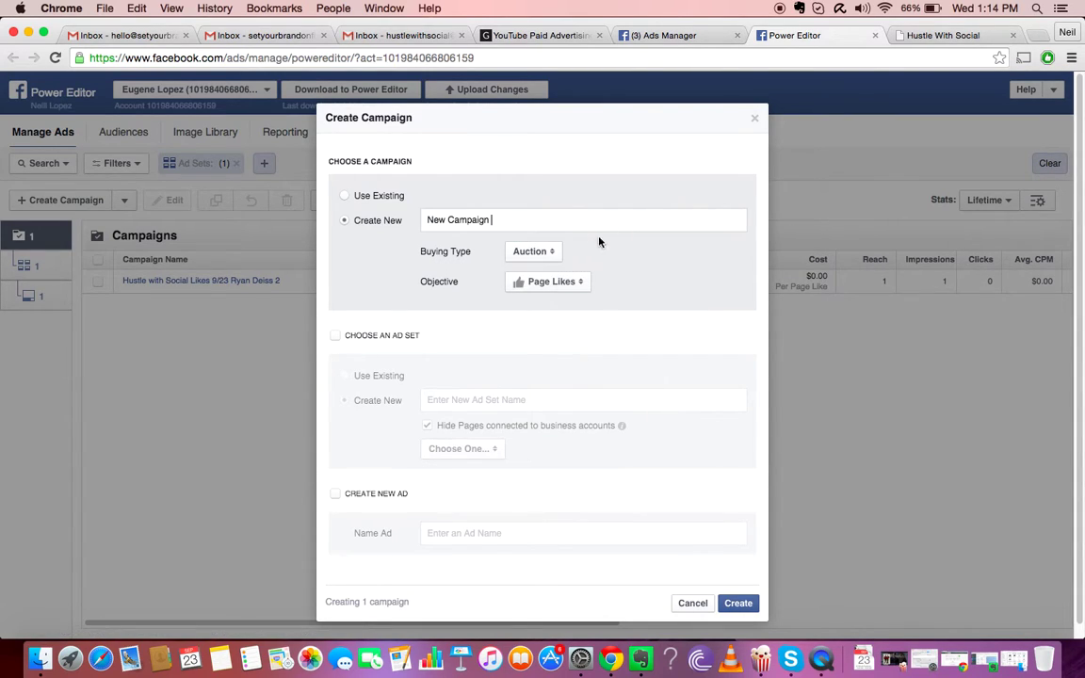
pyautogui.click(576, 283)
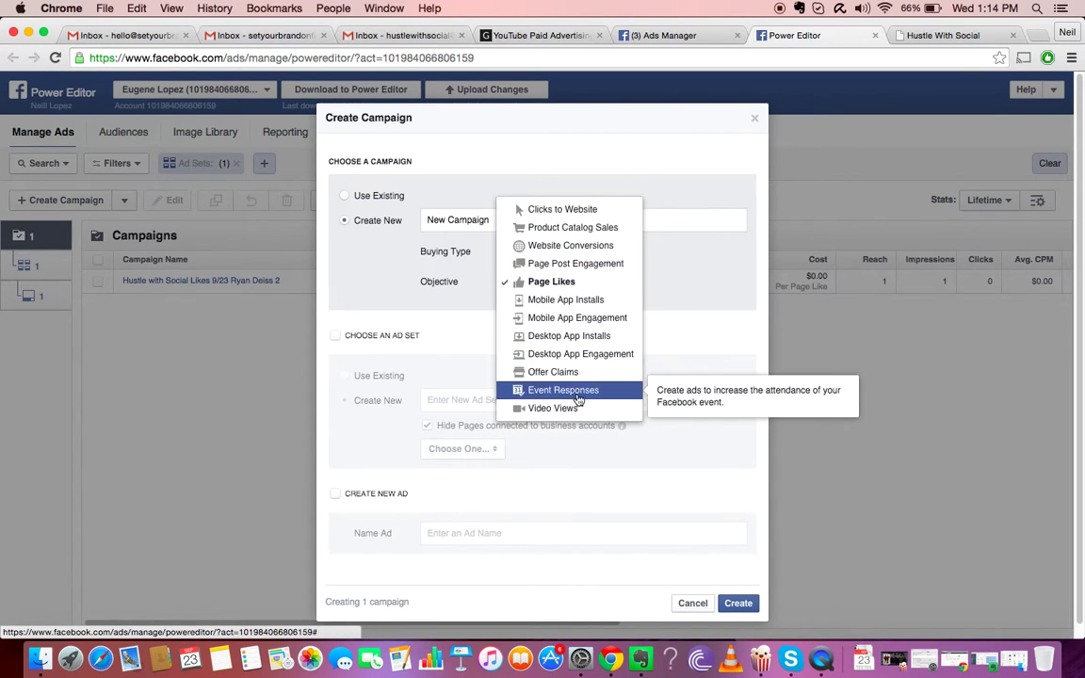
pyautogui.click(553, 282)
# Switch the buying type to Fixed Price and examine which objectives it offers
pyautogui.click(544, 252)
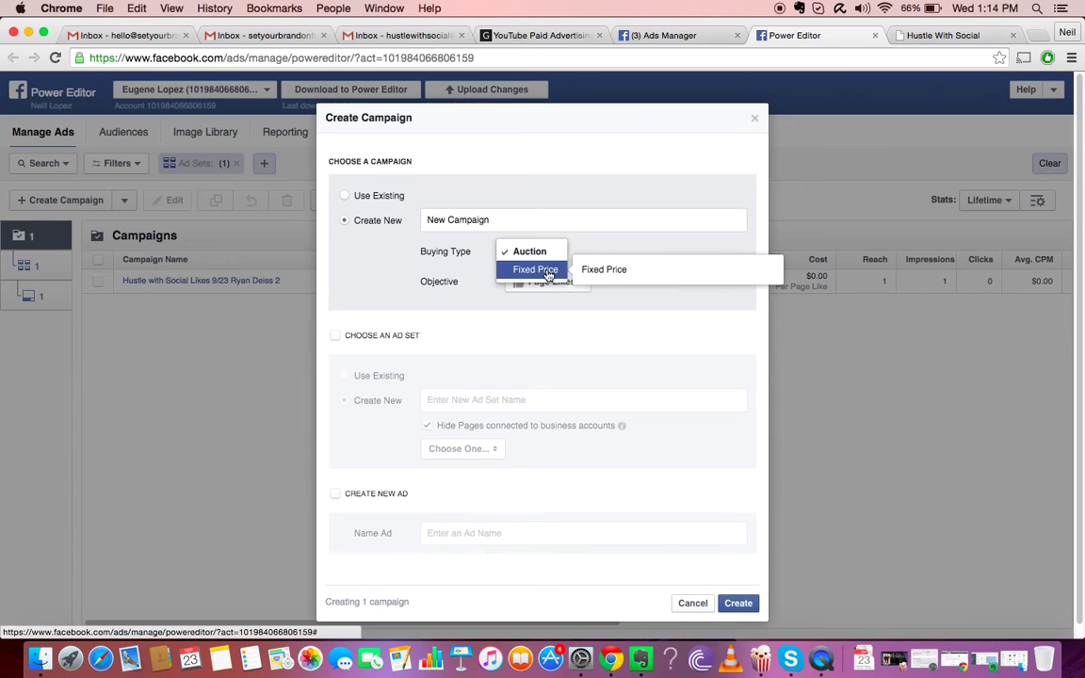
pyautogui.click(548, 271)
pyautogui.click(550, 281)
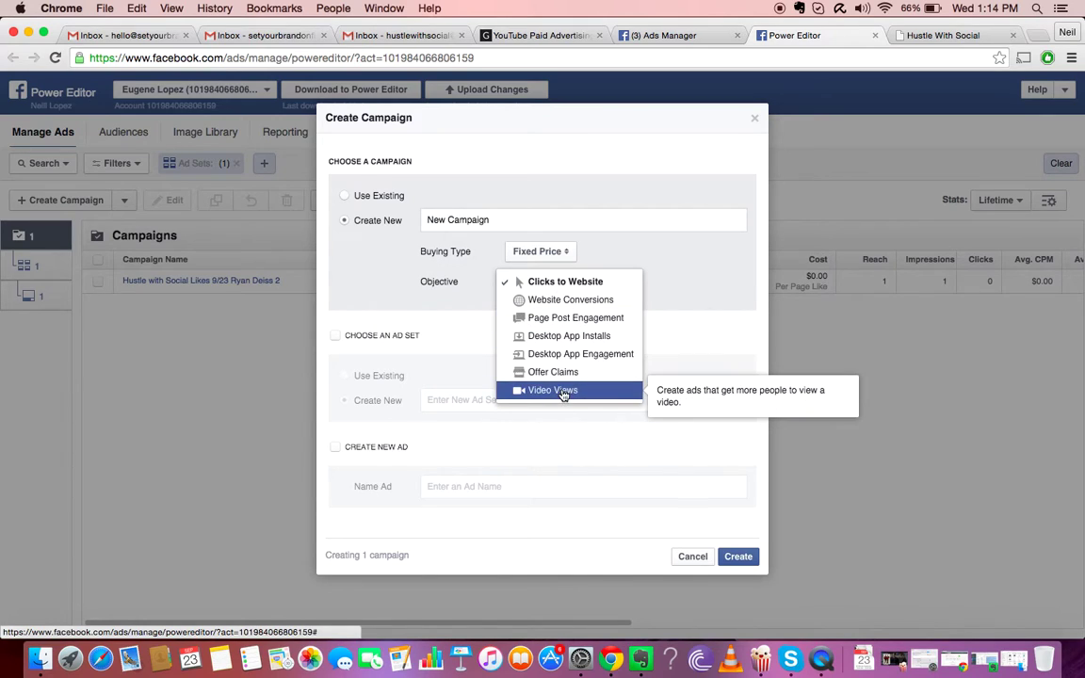
pyautogui.click(608, 249)
# Set the campaign's buying type to Auction and its objective to Page Likes
pyautogui.click(565, 251)
pyautogui.click(549, 235)
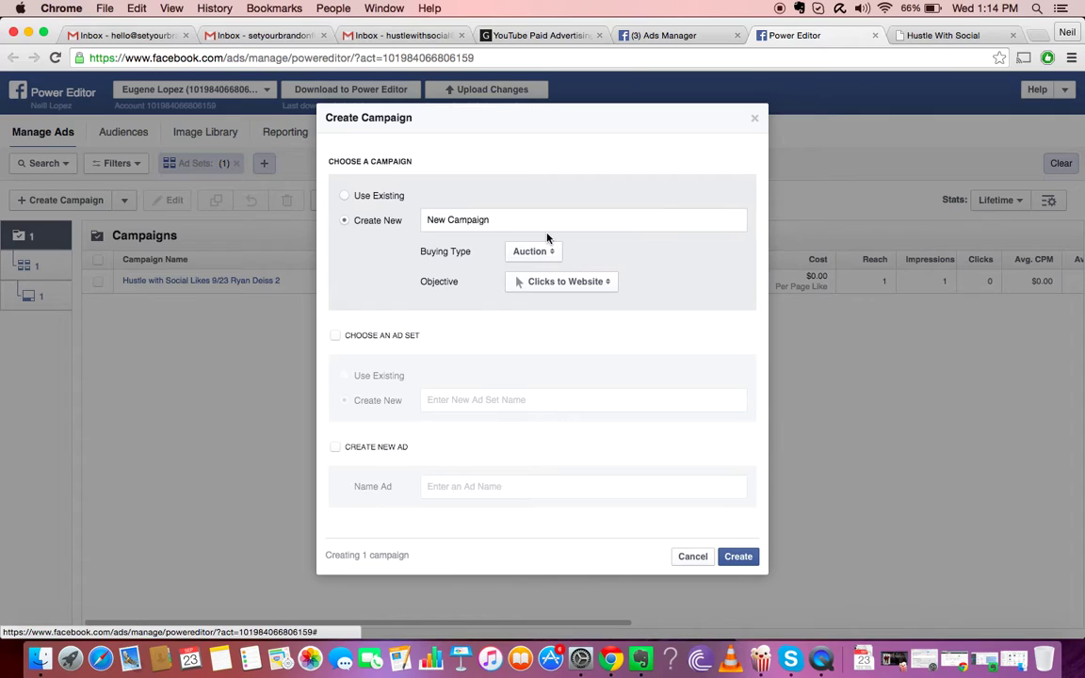
pyautogui.click(570, 282)
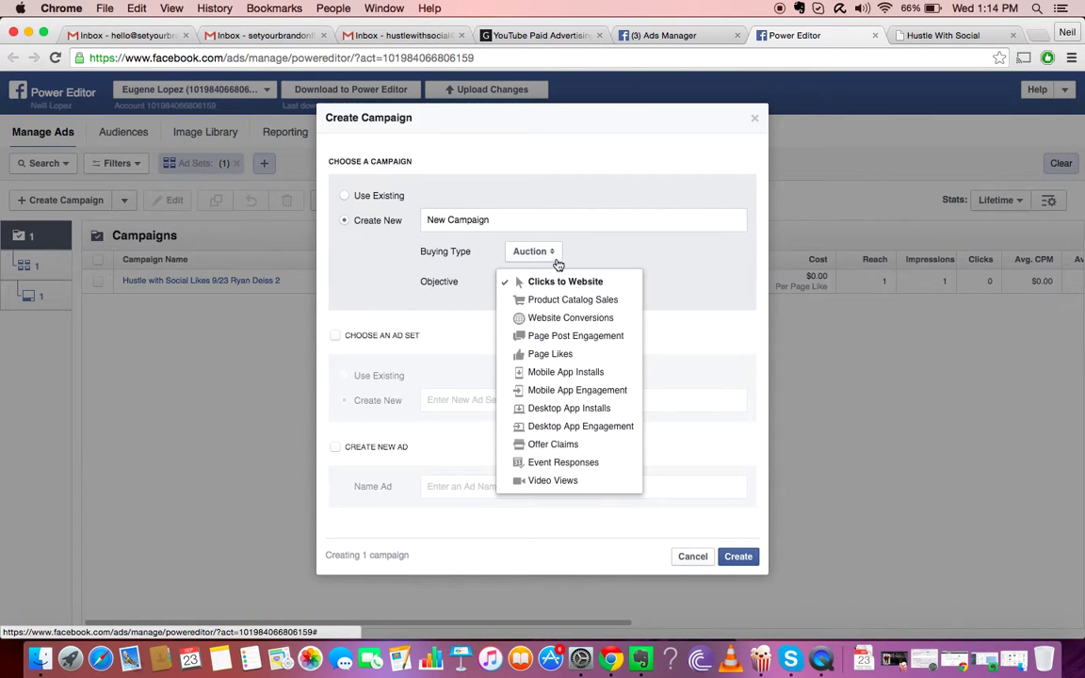
pyautogui.click(551, 355)
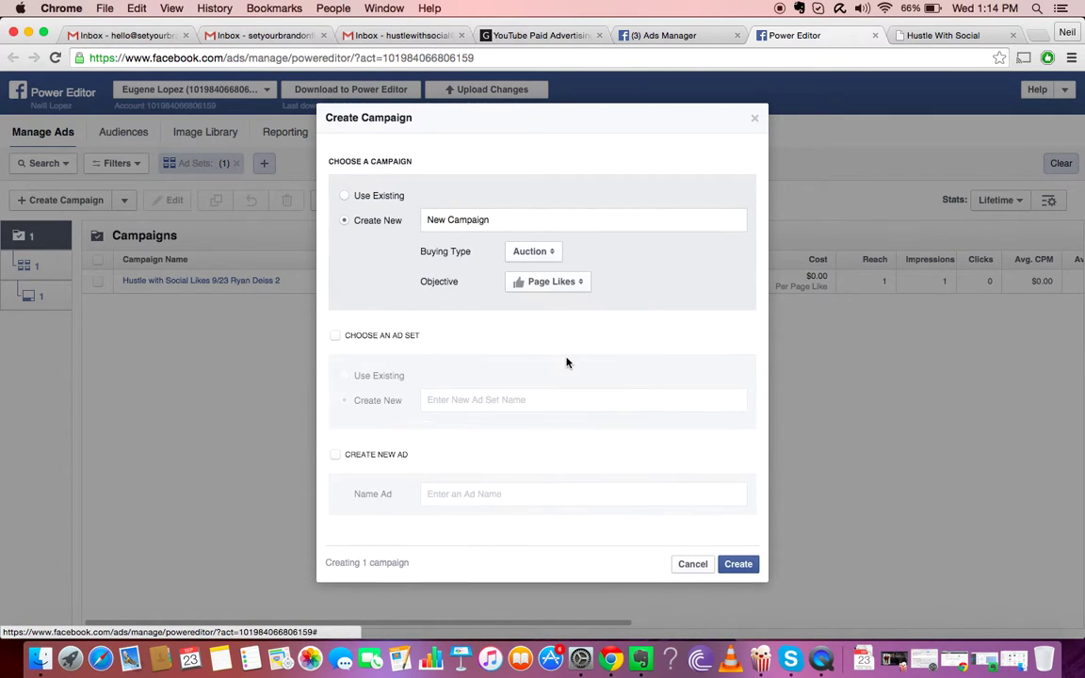
# Include a new ad set named "New Likes 9/23" that promotes the Hustle With Social page
pyautogui.click(336, 337)
pyautogui.click(482, 399)
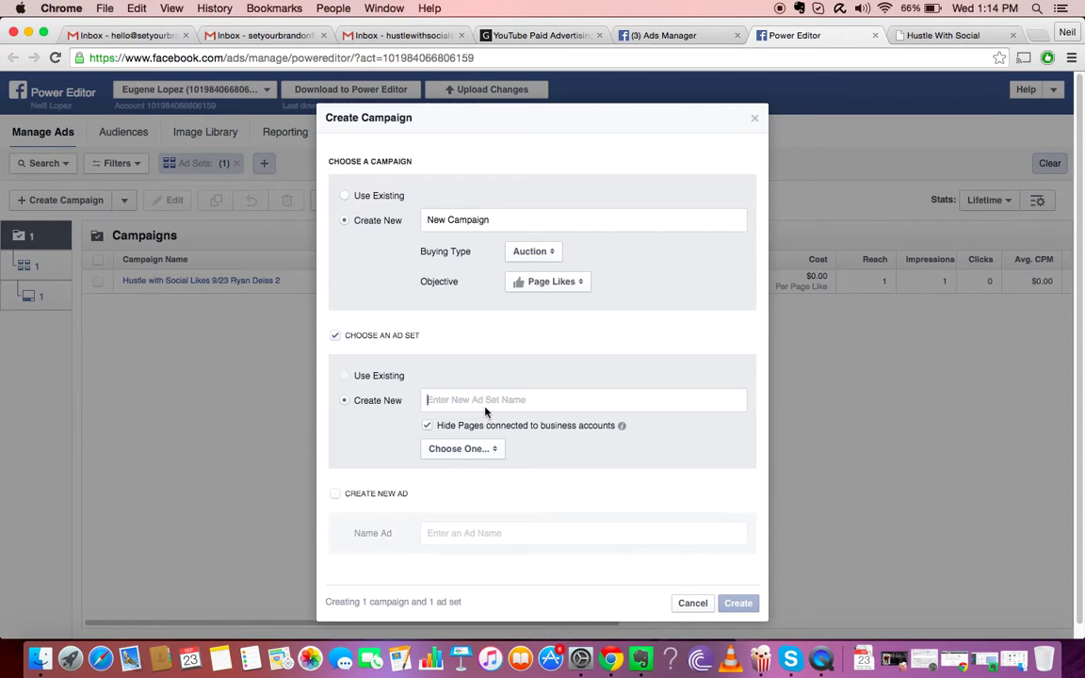
pyautogui.click(474, 446)
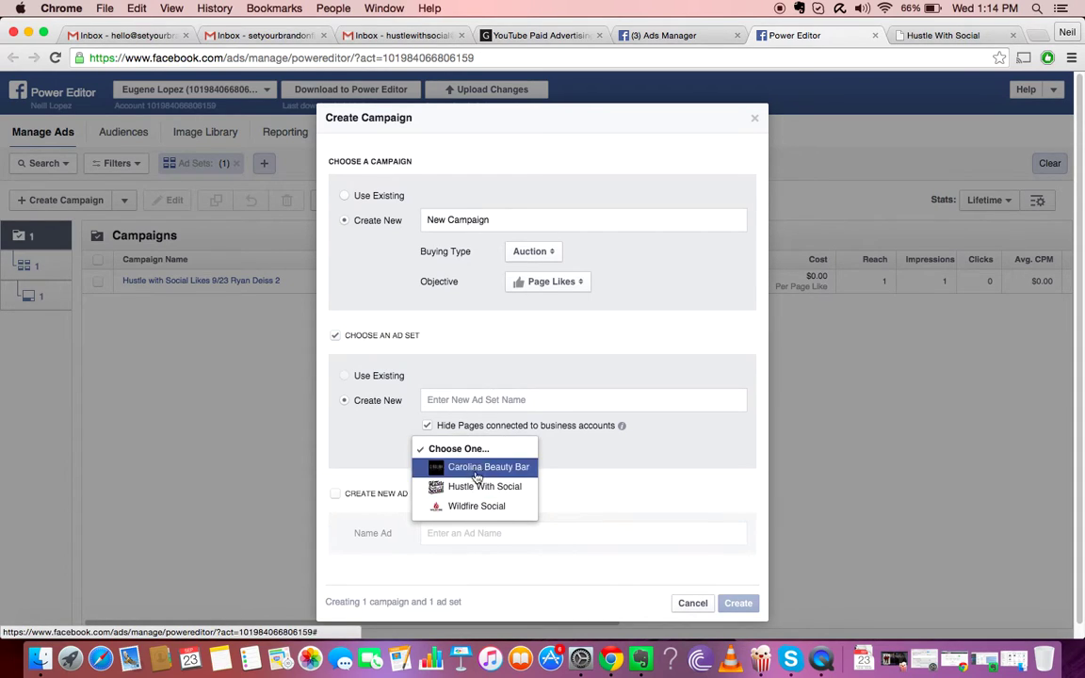
pyautogui.click(472, 486)
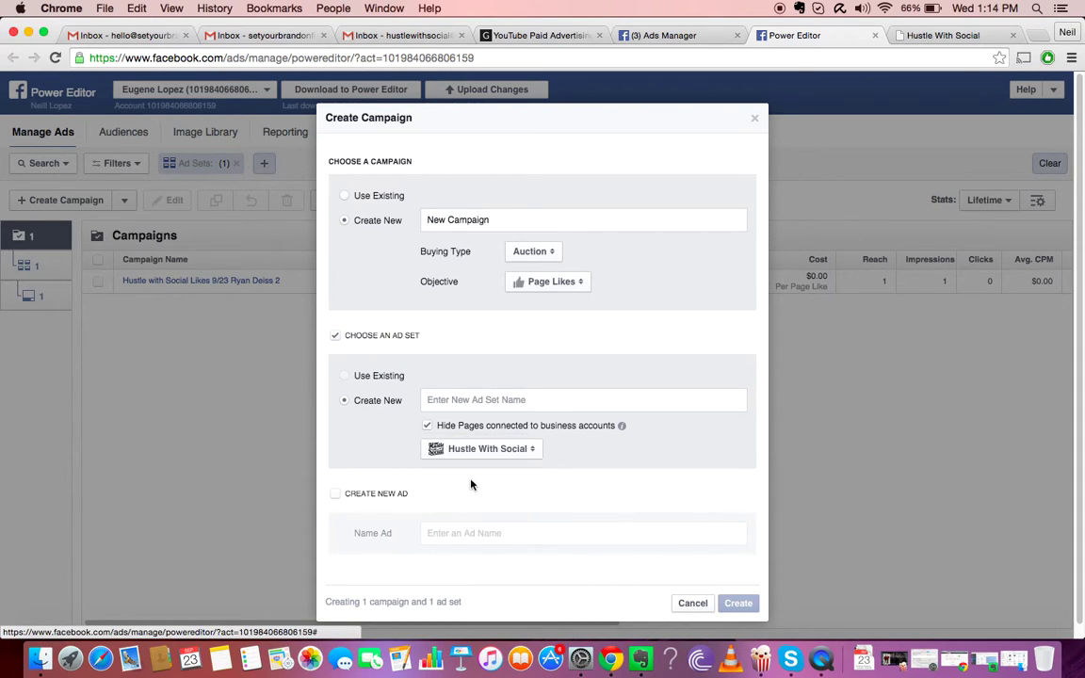
pyautogui.click(455, 400)
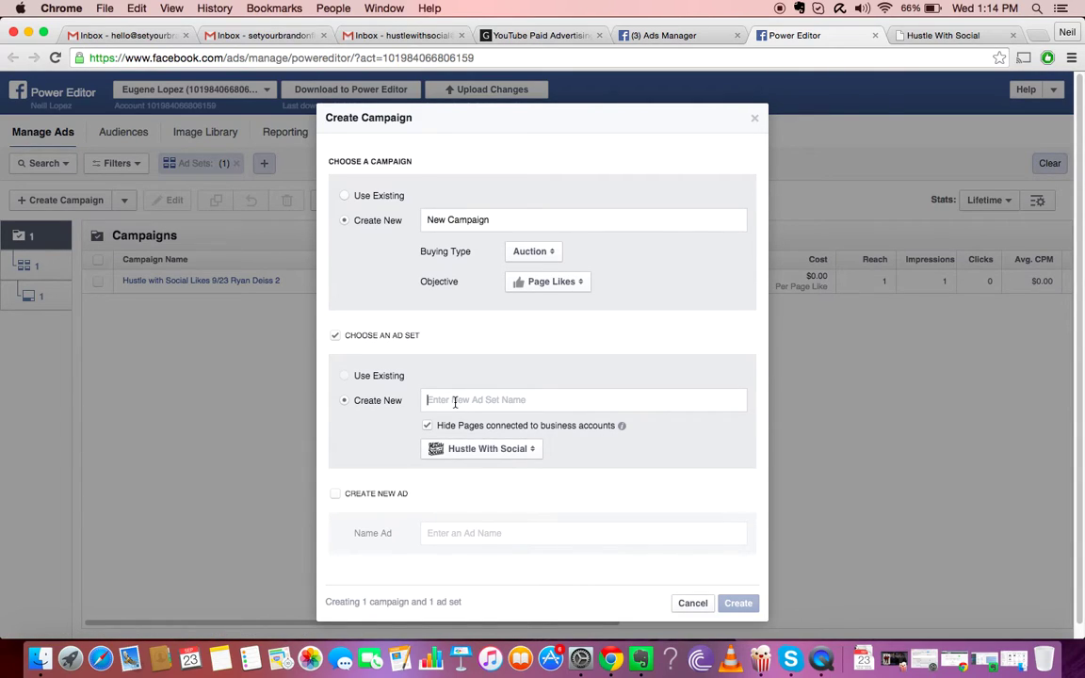
pyautogui.write('Ne')
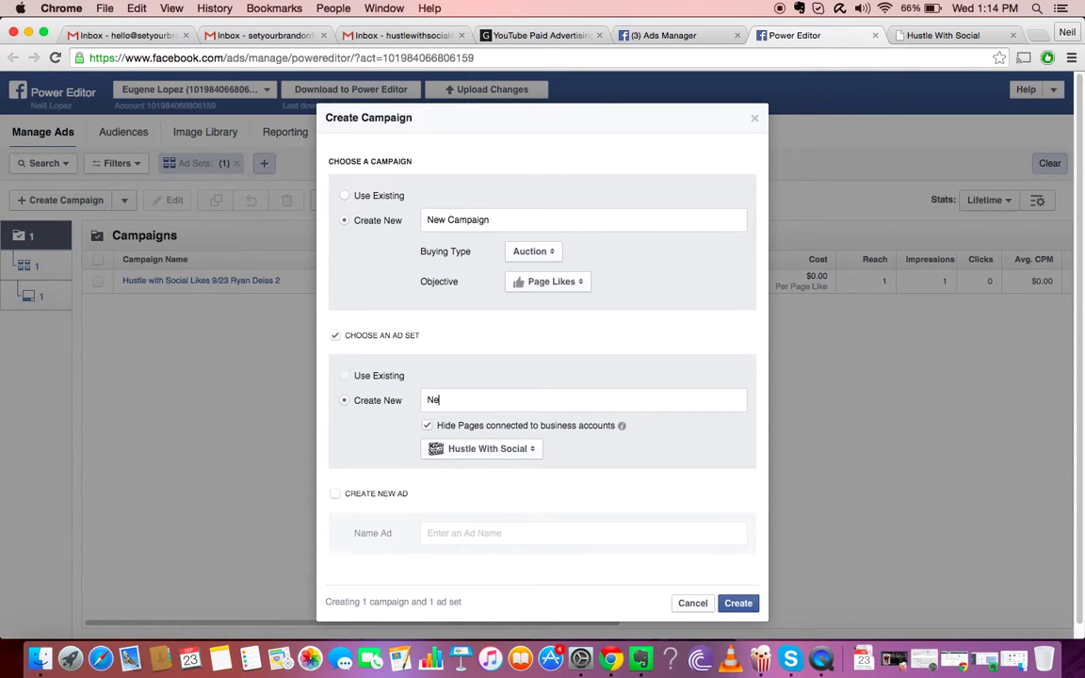
pyautogui.write('w Likes 9/23')
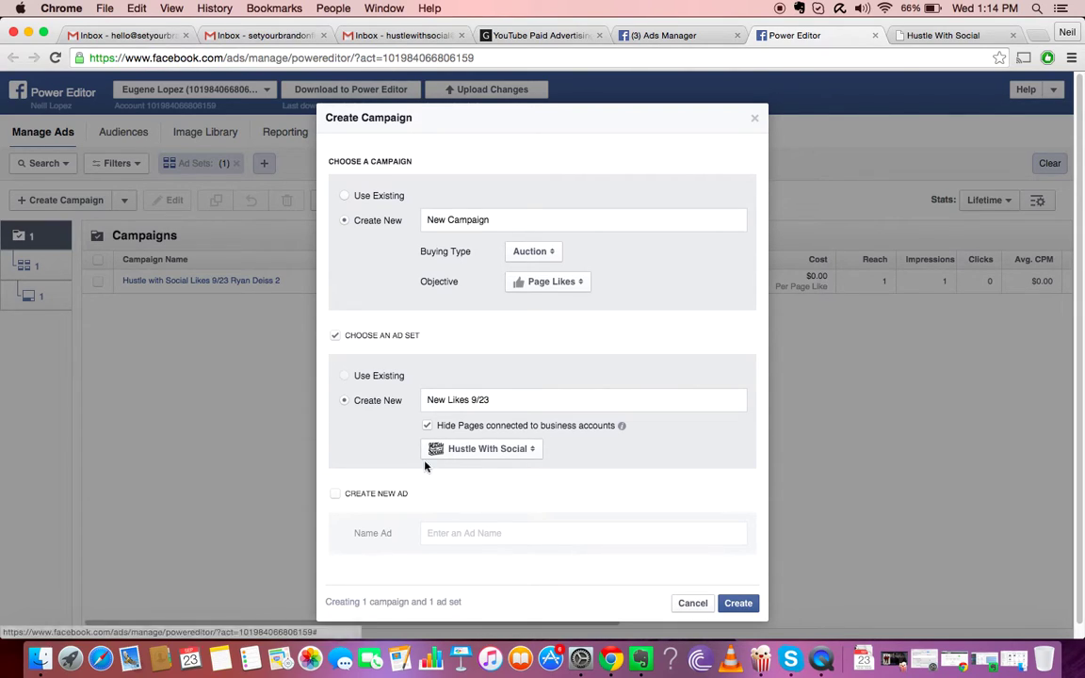
# Include a new ad named "100 Likes is the Goal" and create the campaign
pyautogui.click(336, 494)
pyautogui.click(478, 533)
pyautogui.write('100 Likes ')
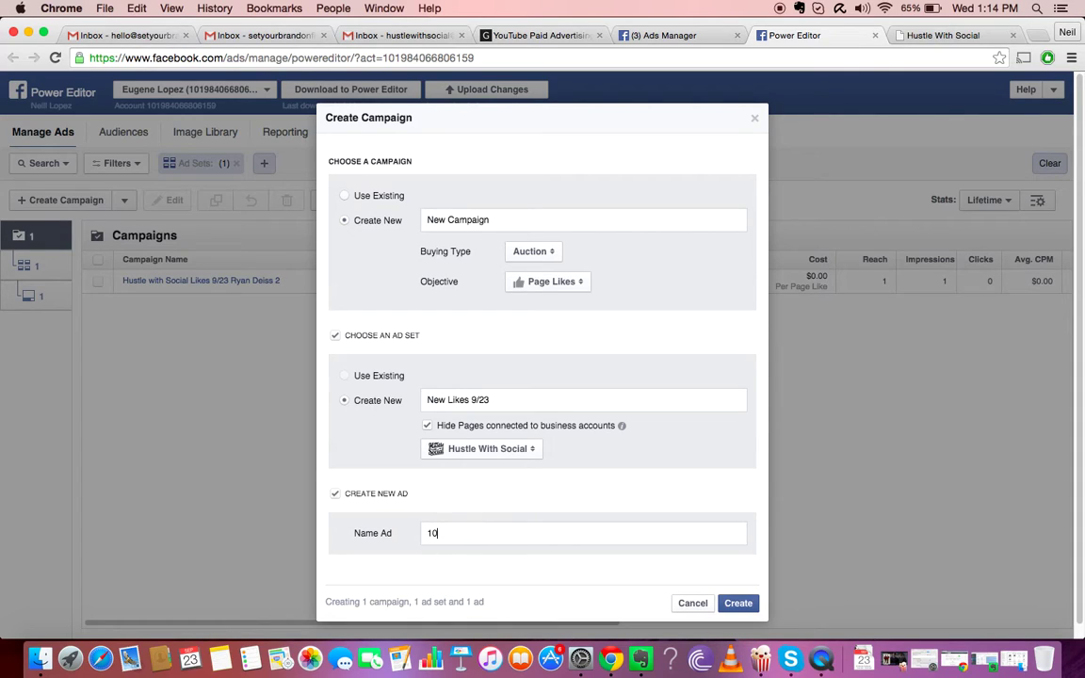
pyautogui.write('is the Goal')
pyautogui.click(744, 606)
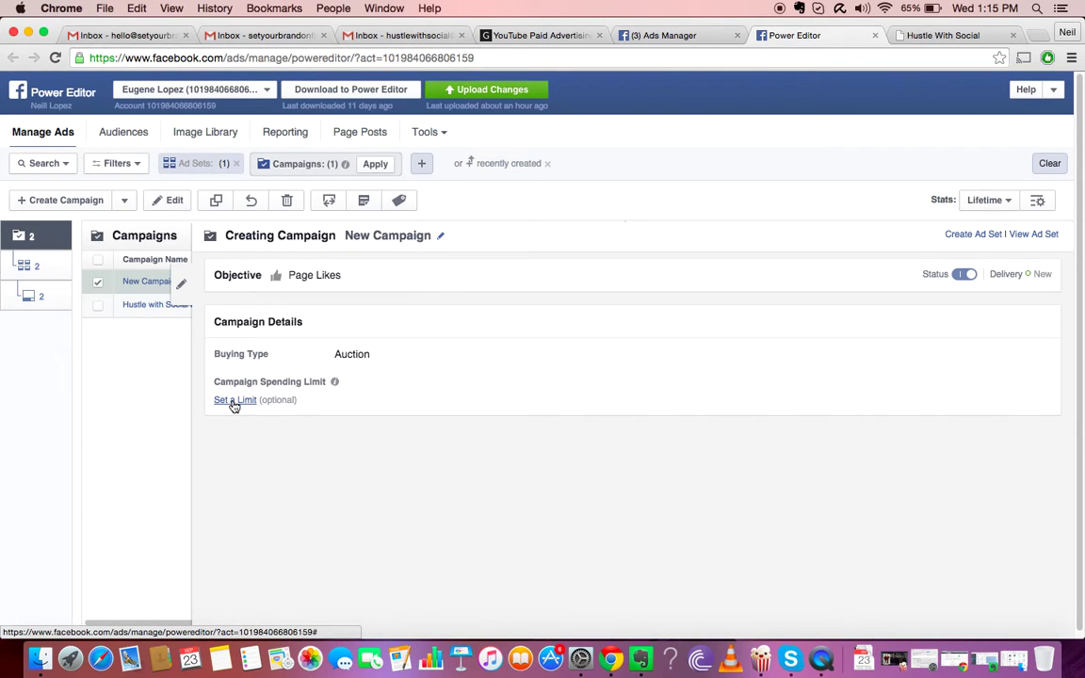
# Close the campaign's editor, go to the ad sets of New Campaign, and open the New Likes 9/23 ad set for editing
pyautogui.click(182, 289)
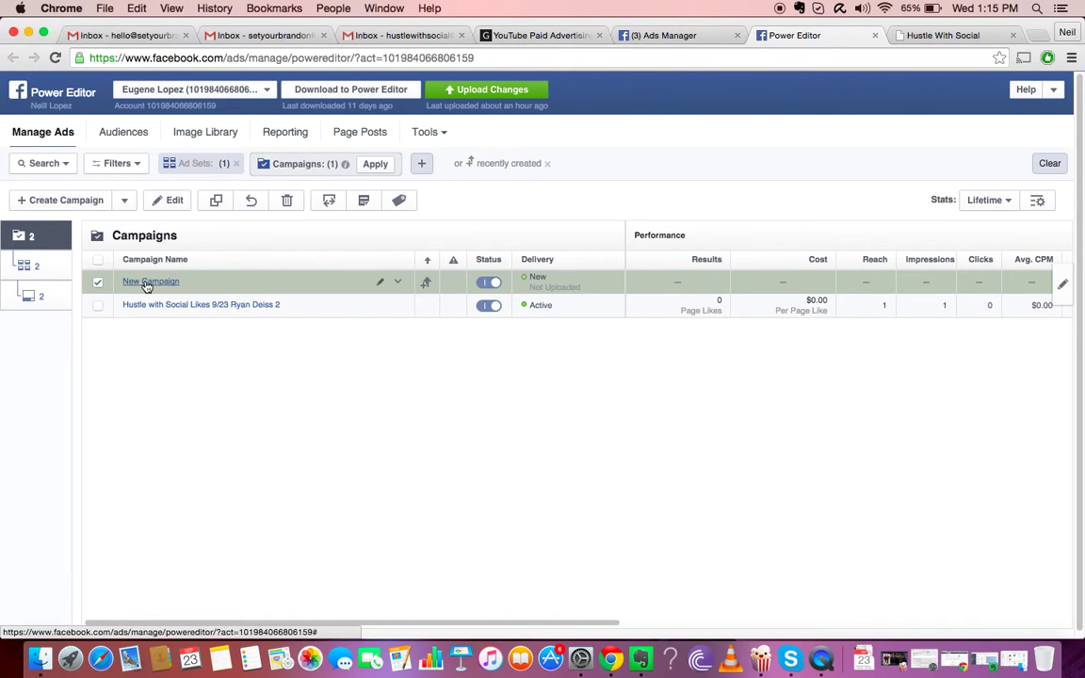
pyautogui.click(147, 282)
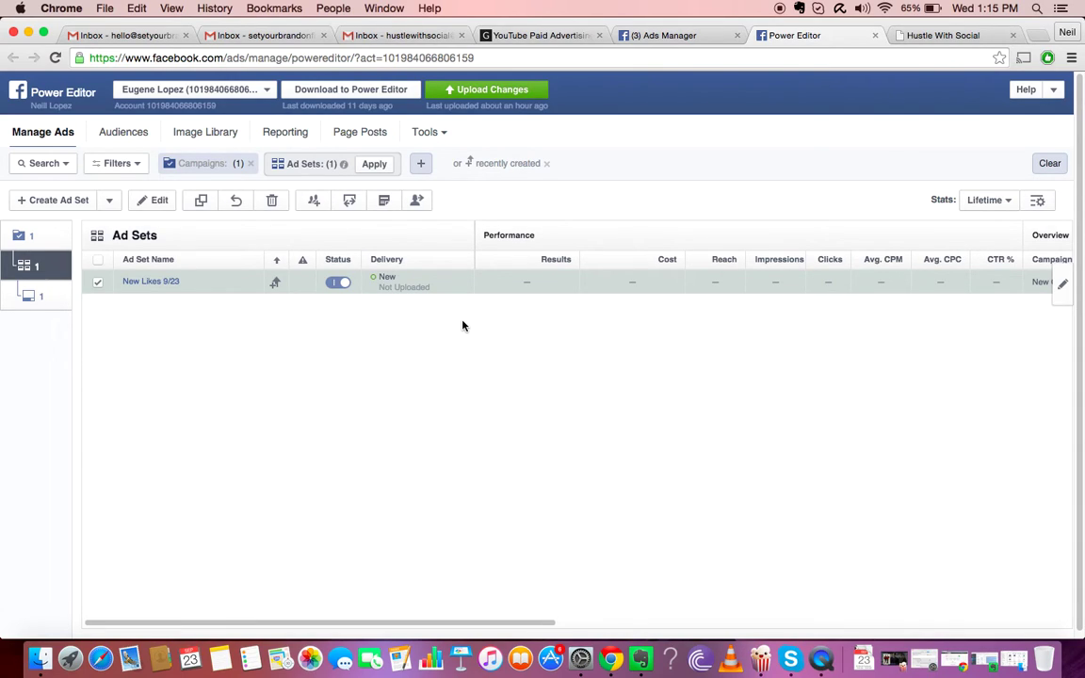
pyautogui.moveTo(242, 290)
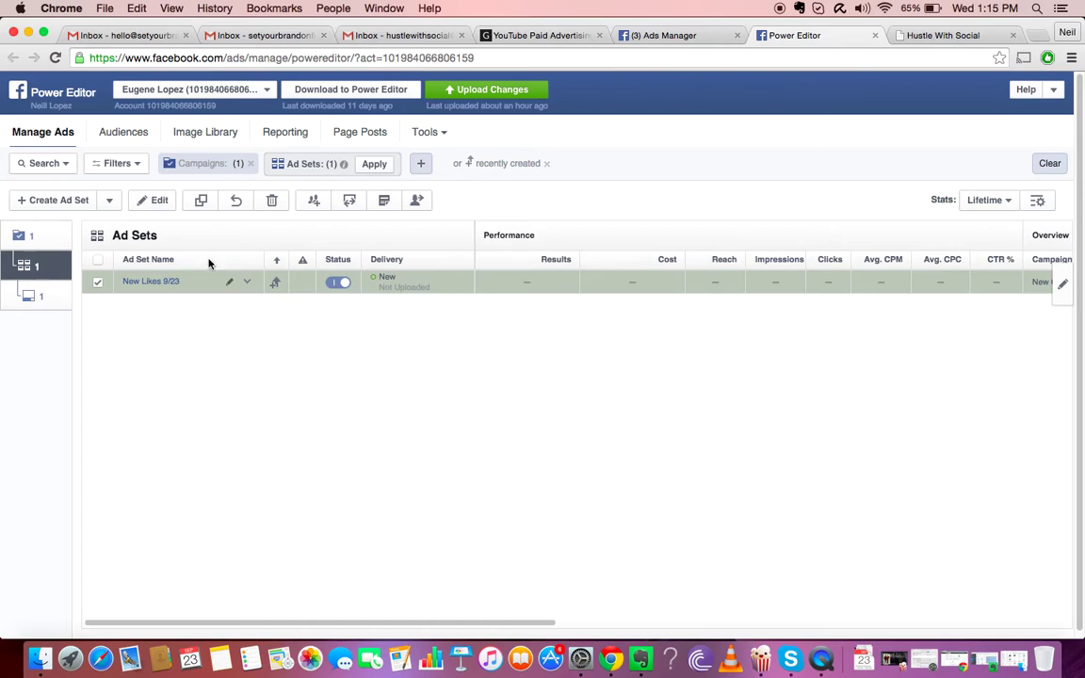
pyautogui.click(158, 201)
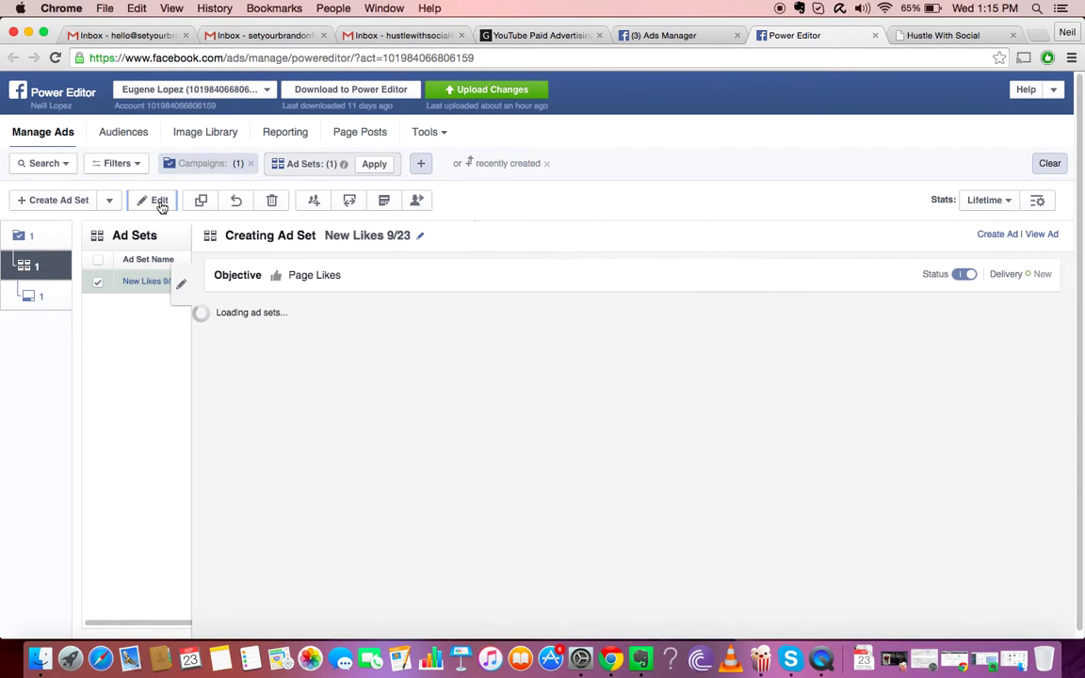
pyautogui.moveTo(428, 352)
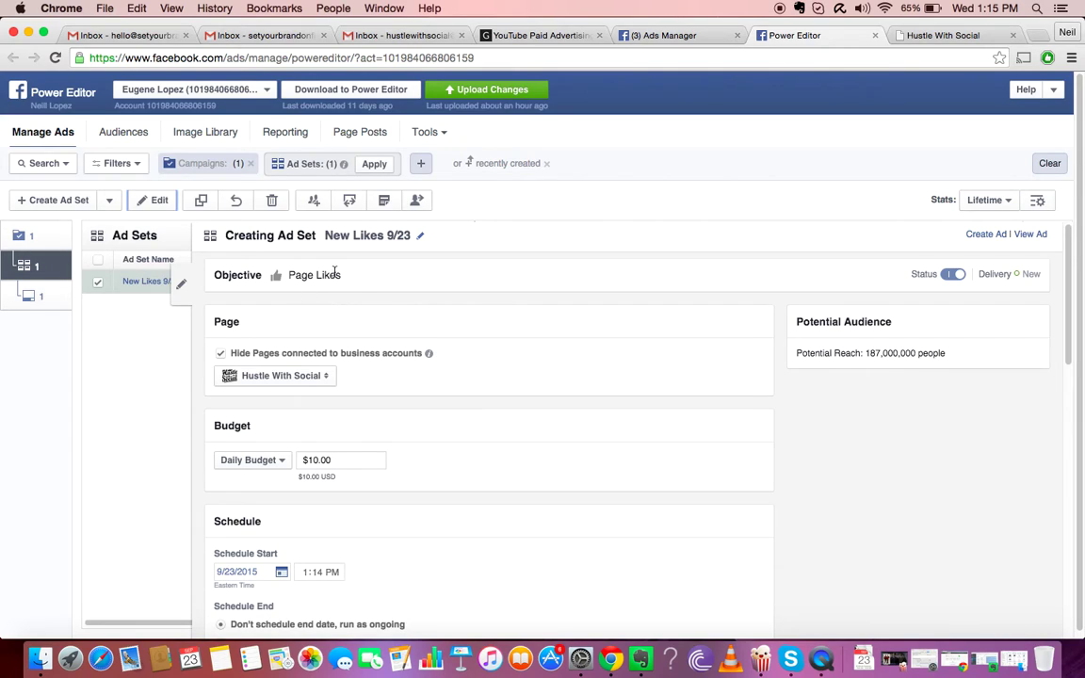
# Set the ad set's daily budget to $5.00
pyautogui.scroll(-2, 471, 414)
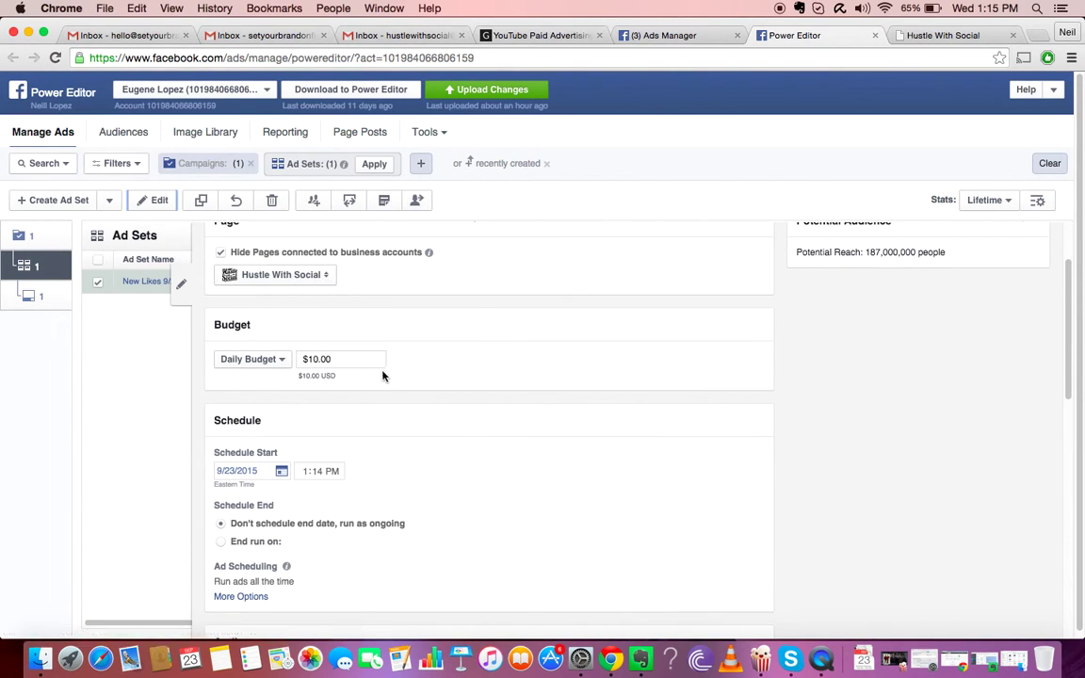
pyautogui.doubleClick(341, 361)
pyautogui.write('5.00')
pyautogui.click(494, 426)
# Review the New Likes 9/23 ad set's schedule and audience targeting options, and close the audience settings without saving
pyautogui.scroll(-3, 496, 431)
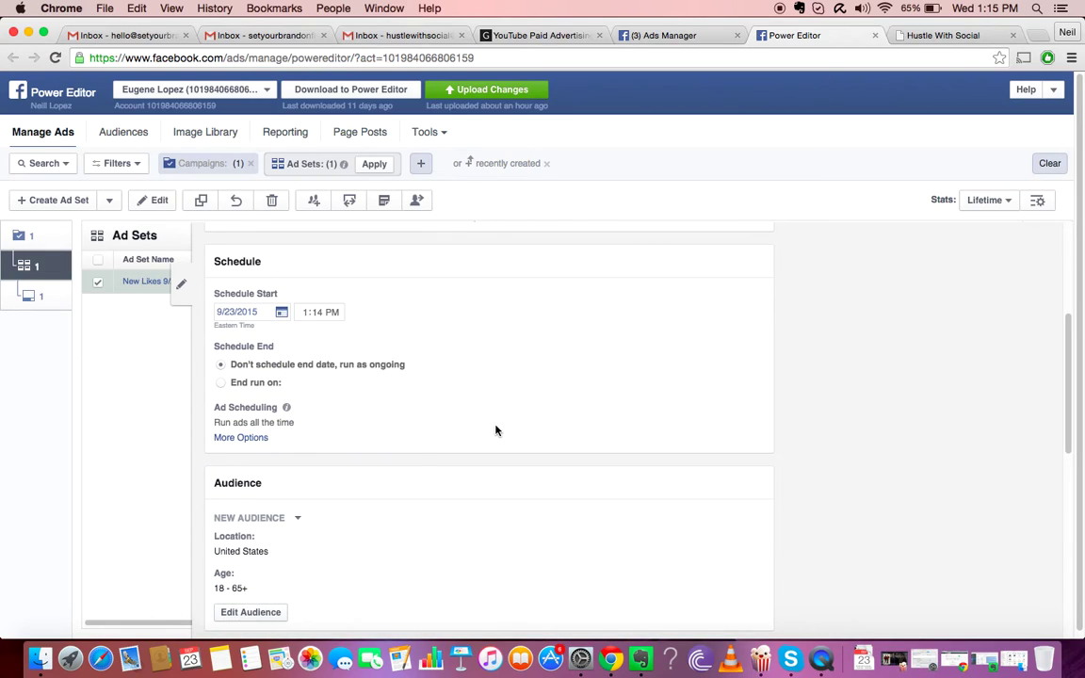
pyautogui.scroll(-1, 496, 432)
pyautogui.scroll(-2, 442, 432)
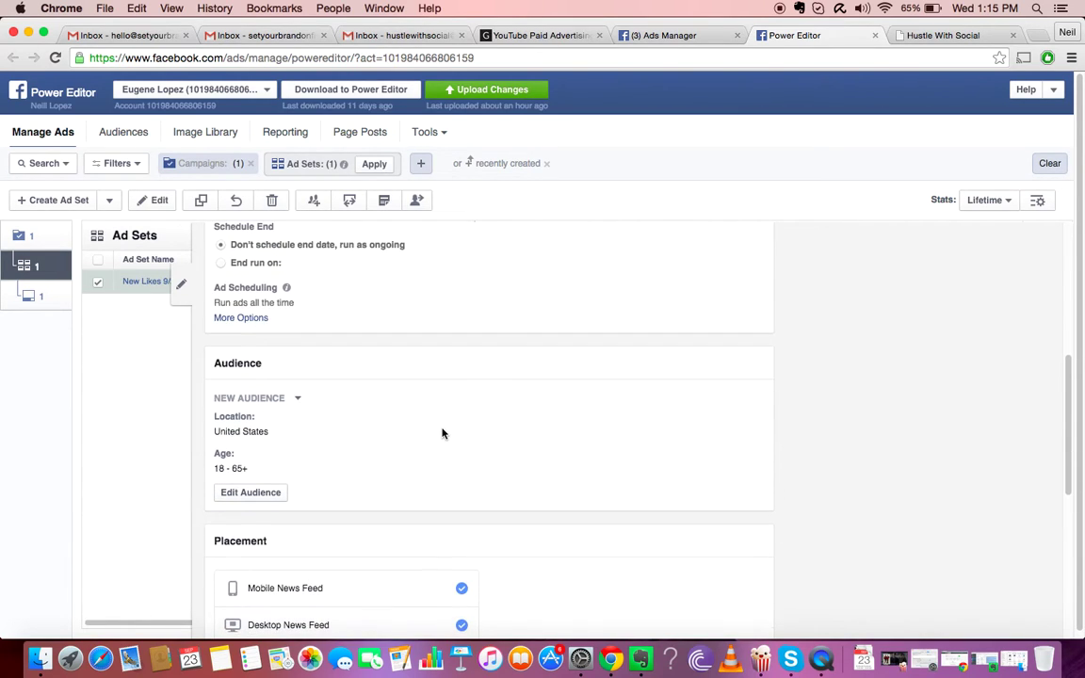
pyautogui.click(256, 498)
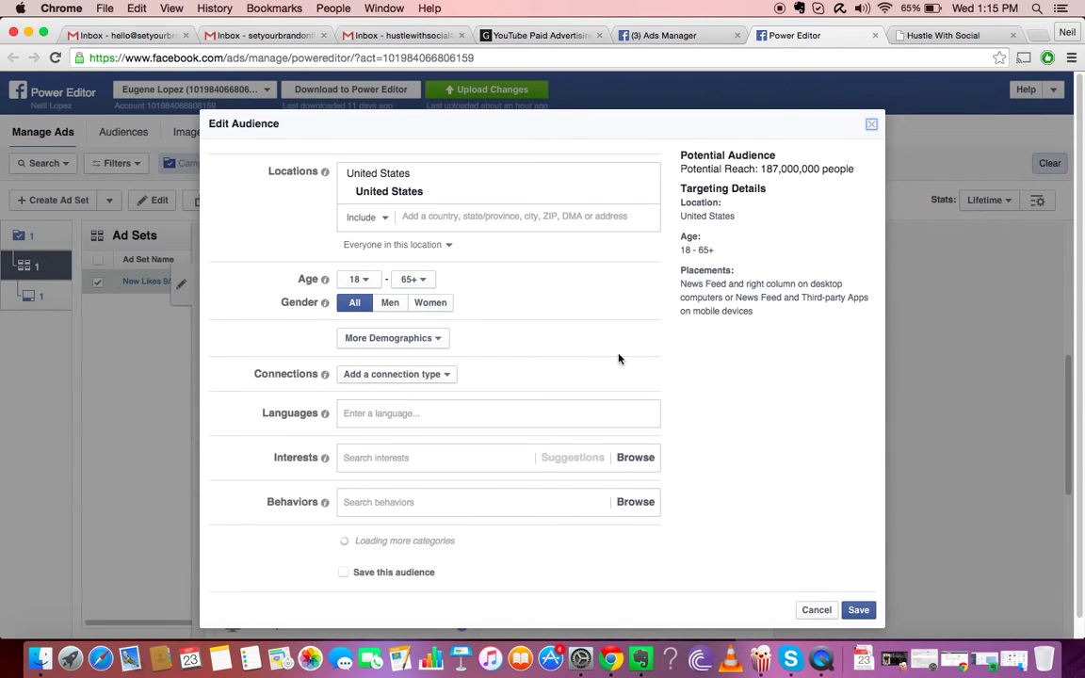
pyautogui.moveTo(295, 152)
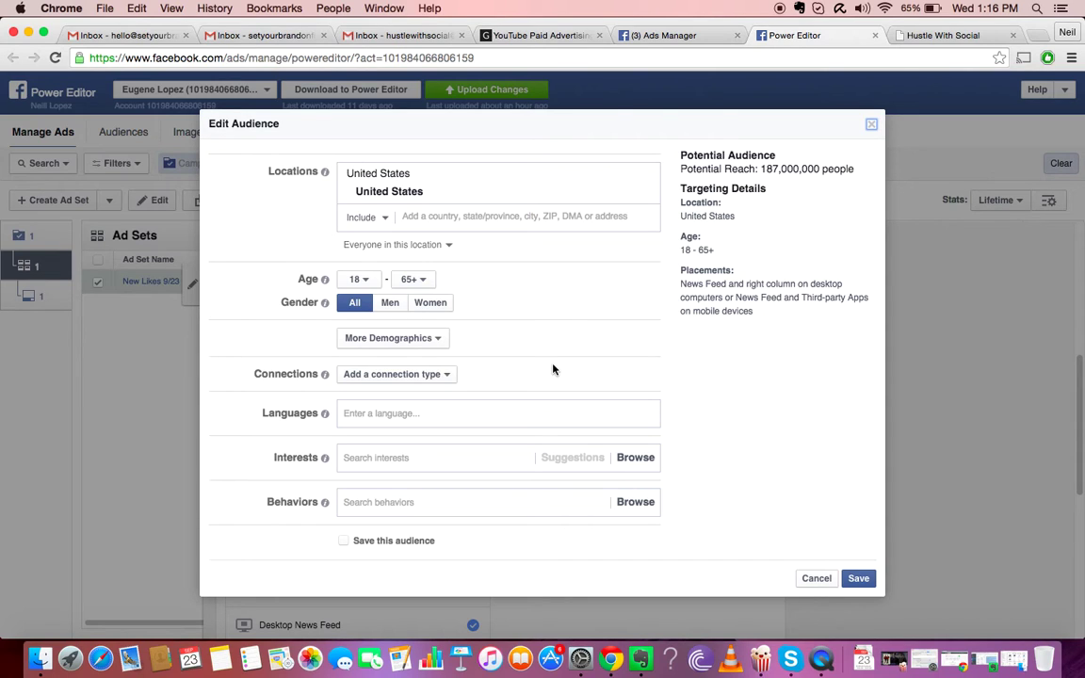
pyautogui.click(819, 579)
# Set the ad set's optimization to Clicks
pyautogui.scroll(-1, 503, 401)
pyautogui.scroll(-2, 502, 402)
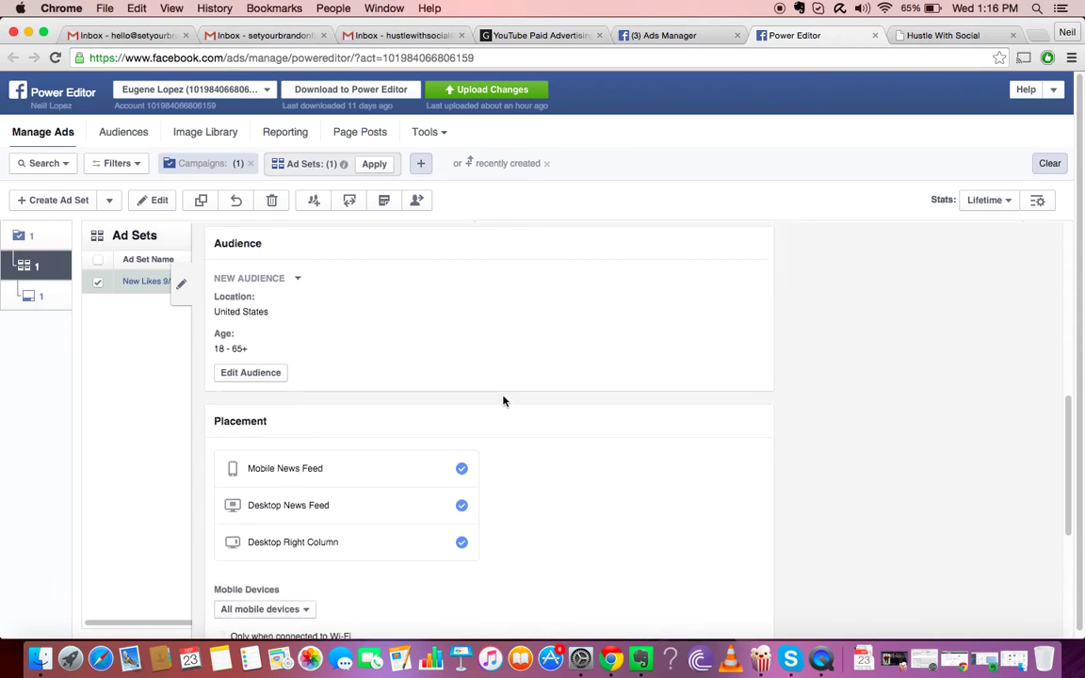
pyautogui.scroll(-5, 503, 401)
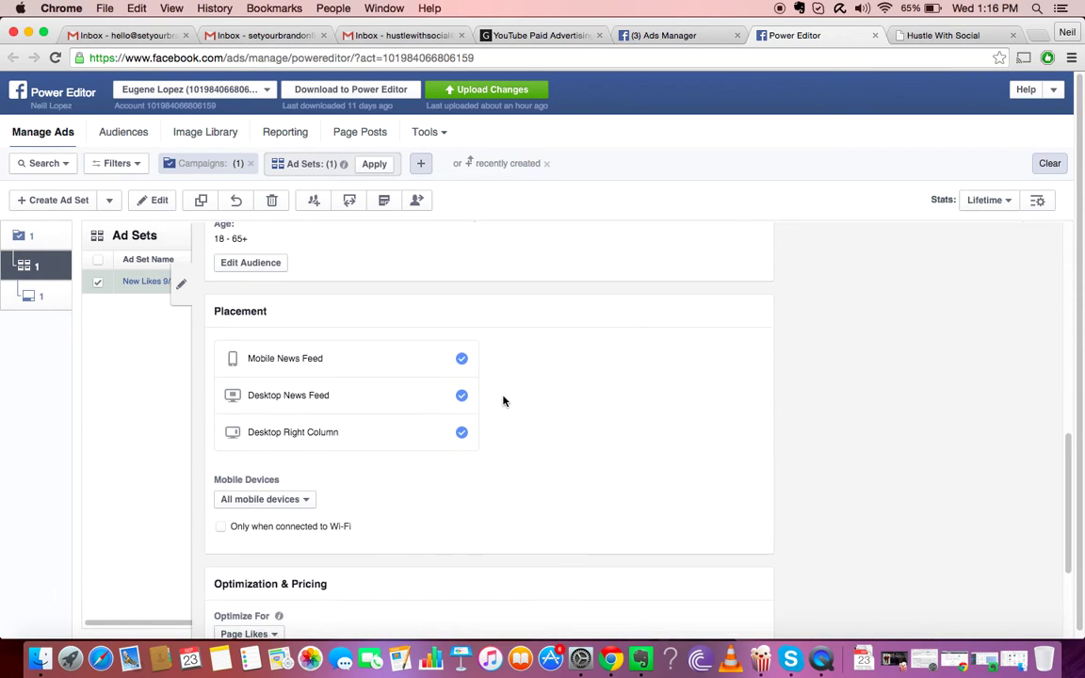
pyautogui.scroll(-1, 503, 401)
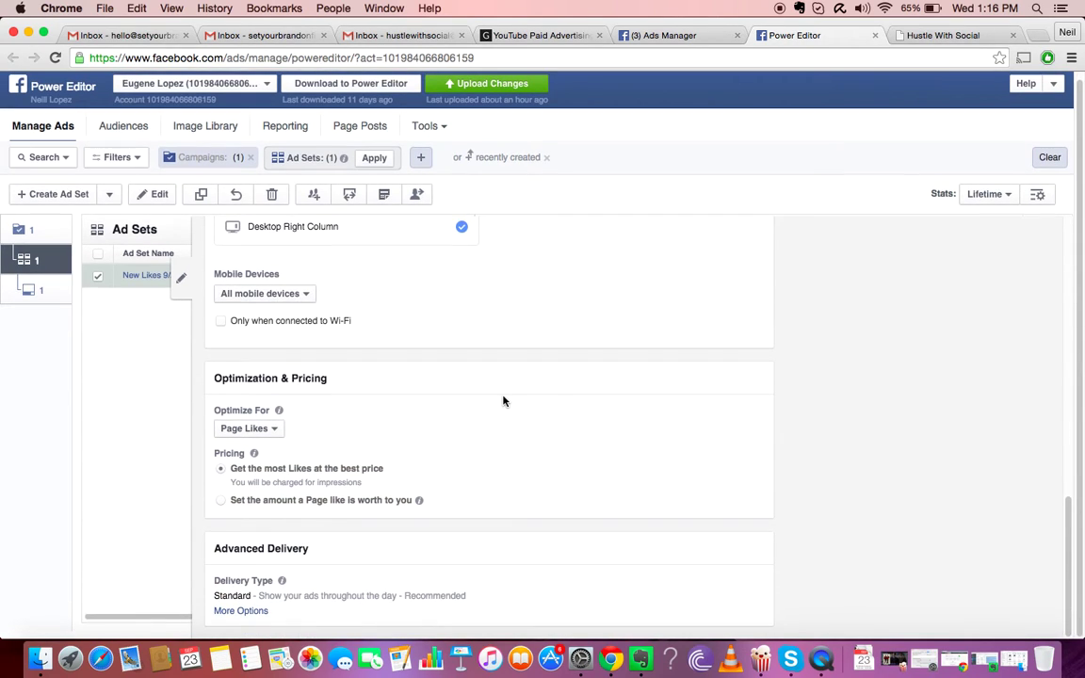
pyautogui.click(269, 431)
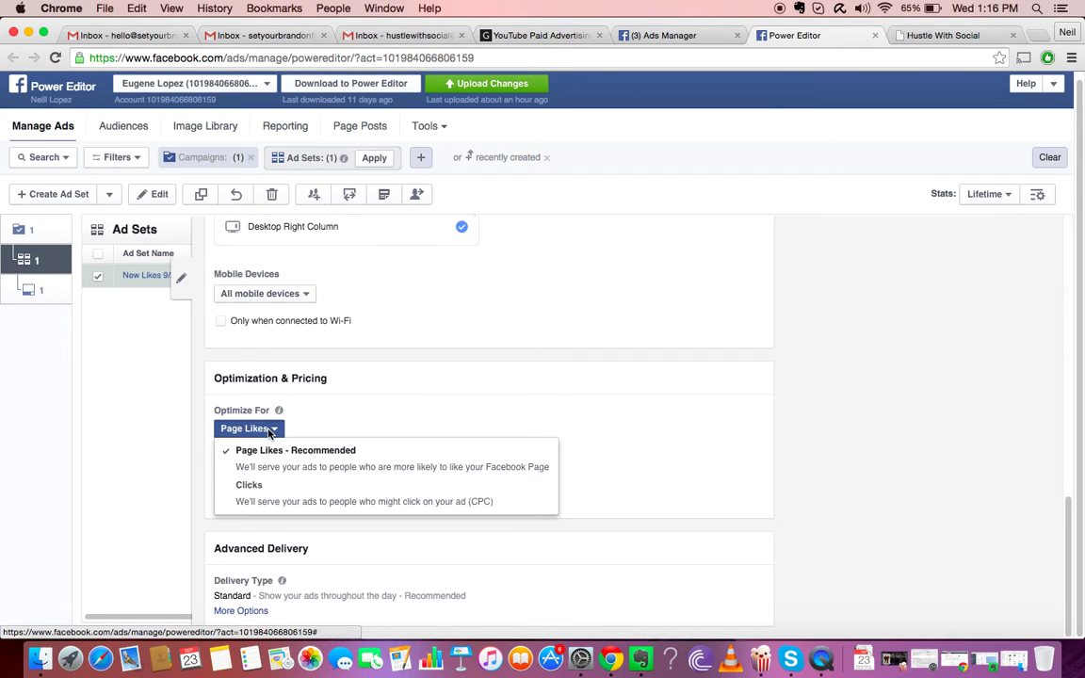
pyautogui.click(291, 500)
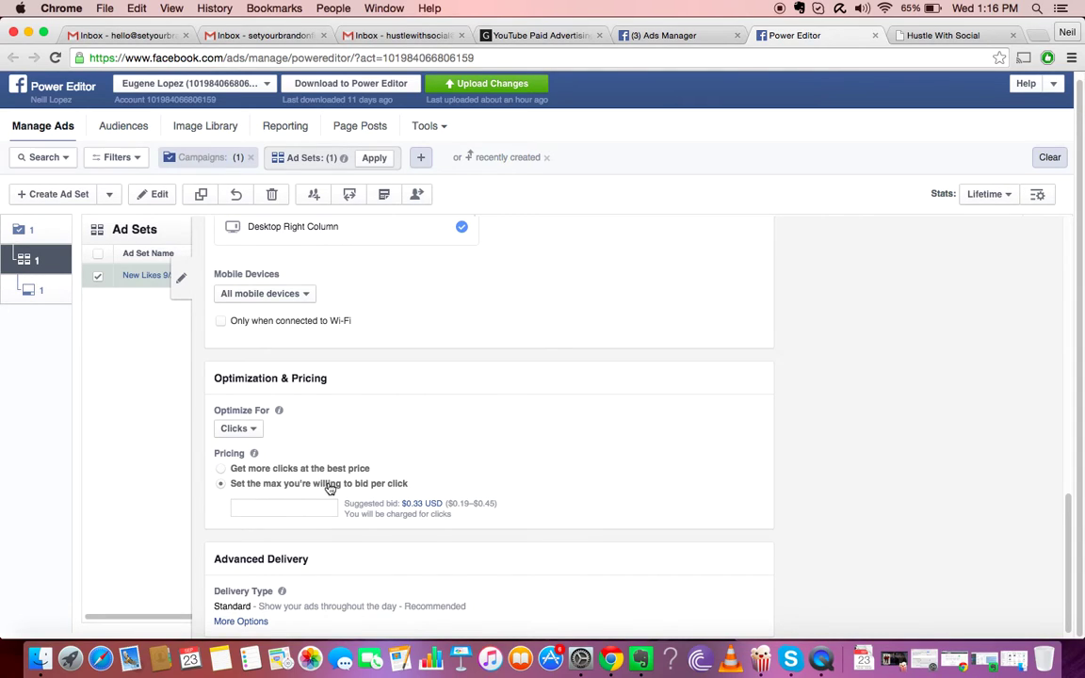
# Try a maximum bid of $0.10 per click, switch pricing to the best price, and return to a maximum bid per click
pyautogui.click(279, 509)
pyautogui.write('0.10')
pyautogui.click(554, 483)
pyautogui.click(221, 471)
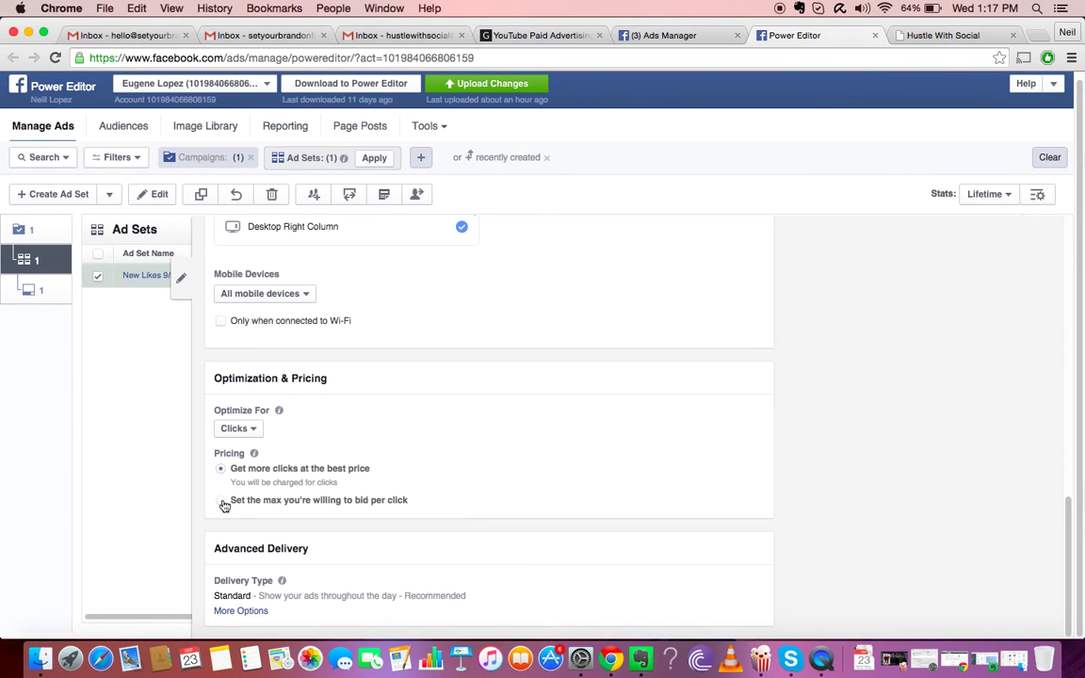
pyautogui.click(222, 500)
pyautogui.click(291, 510)
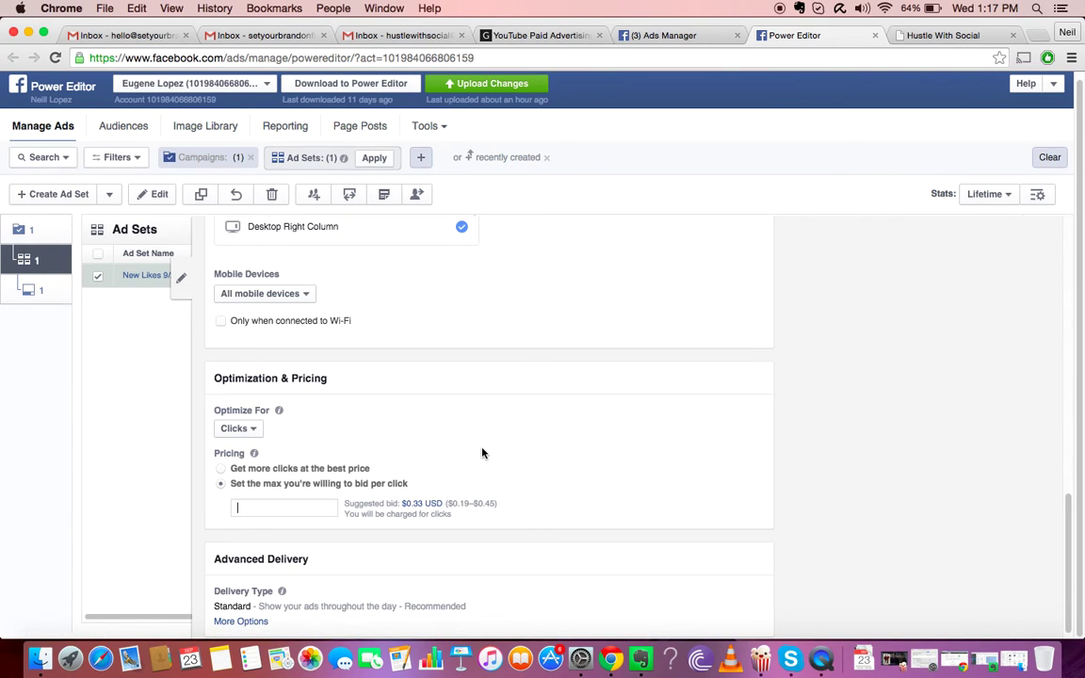
# Close the ad set's editor, go to the ads of New Likes 9/23, and open the "100 Likes is the Goal" ad for editing
pyautogui.scroll(-1, 528, 470)
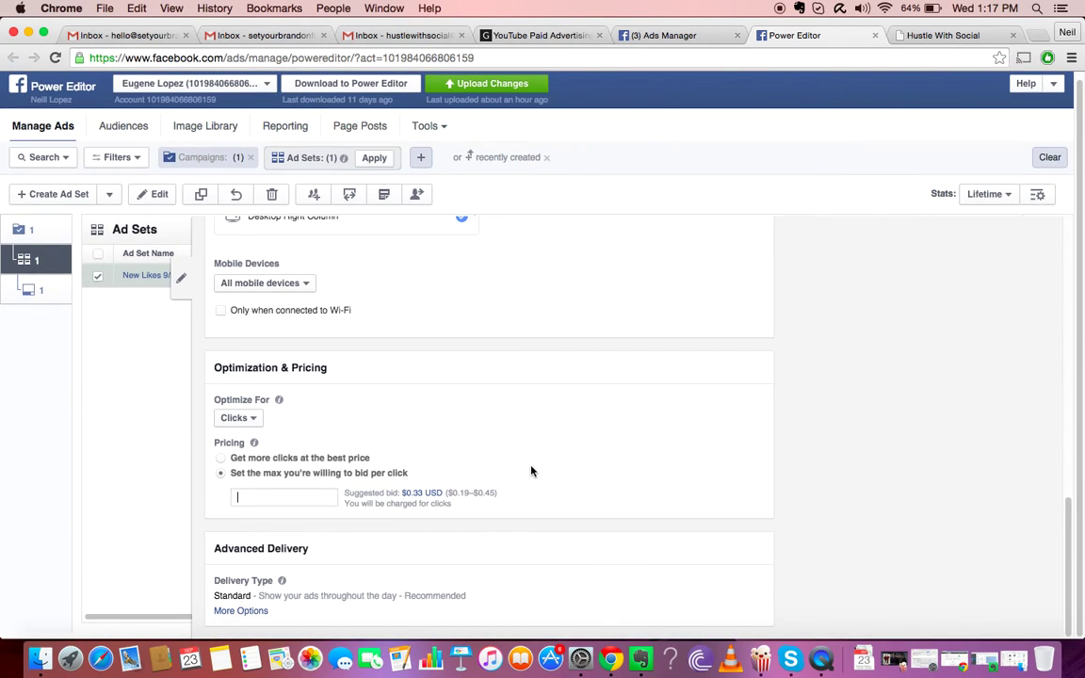
pyautogui.scroll(5, 531, 470)
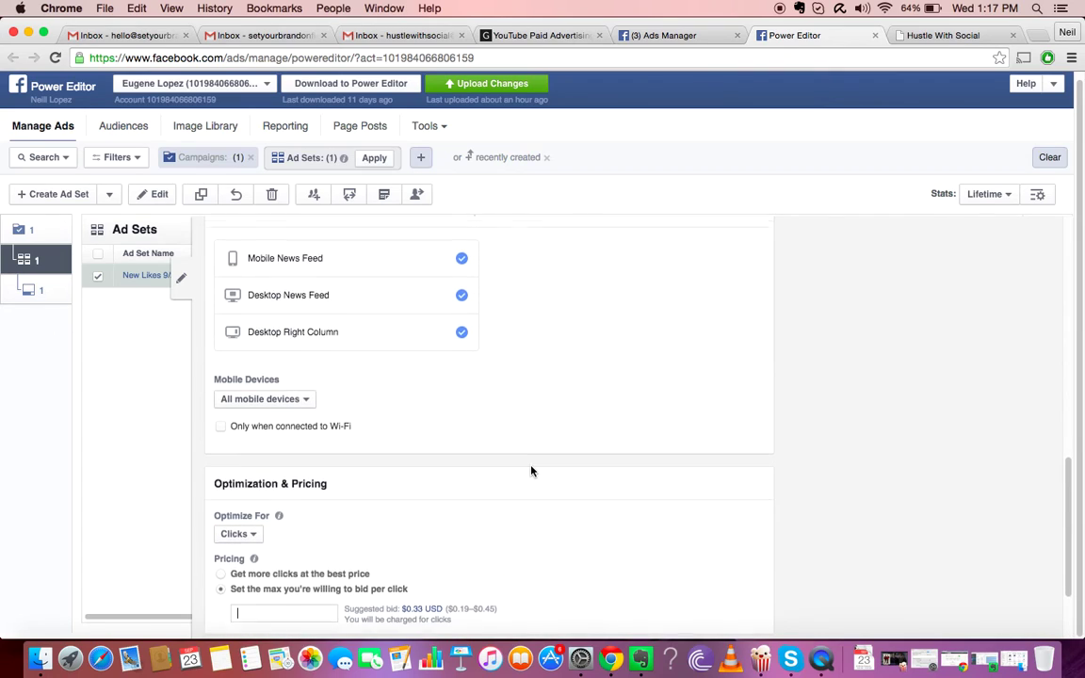
pyautogui.click(182, 279)
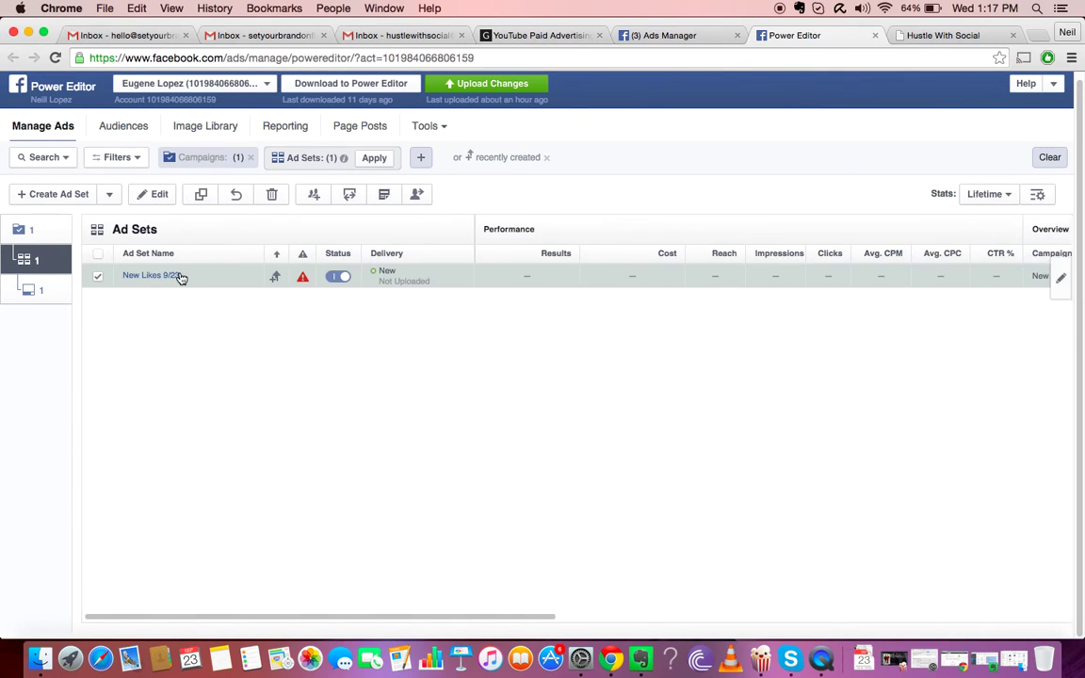
pyautogui.click(160, 279)
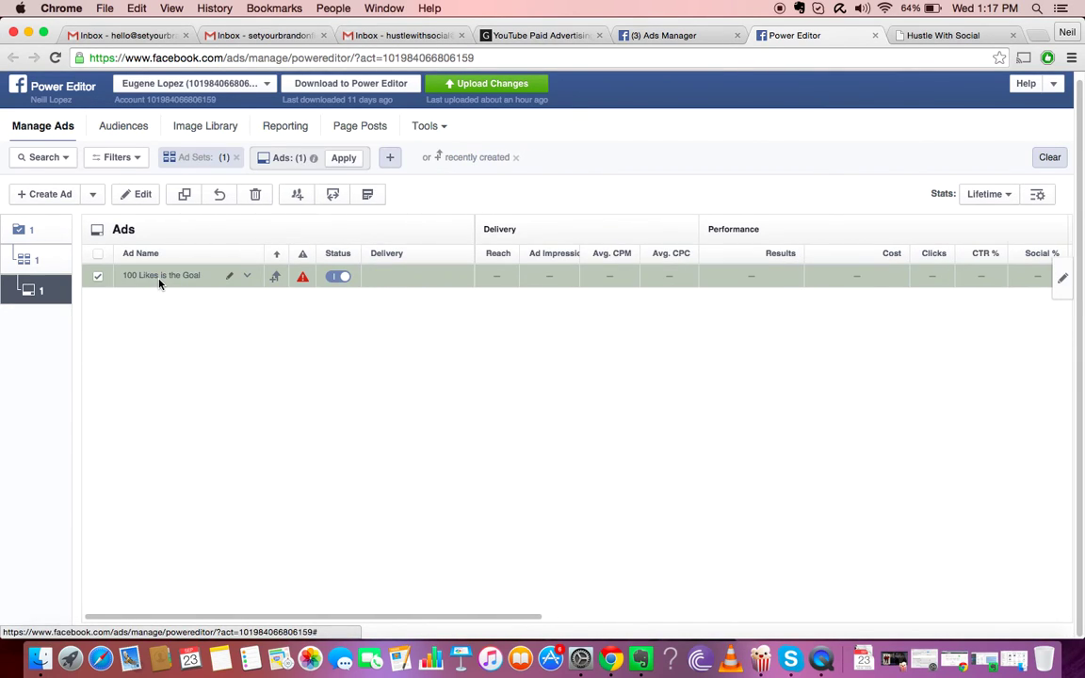
pyautogui.click(143, 194)
# Enter the ad text "Tired of wasting money on Facebook Ads? Like our Page to create effective ones."
pyautogui.scroll(-3, 474, 336)
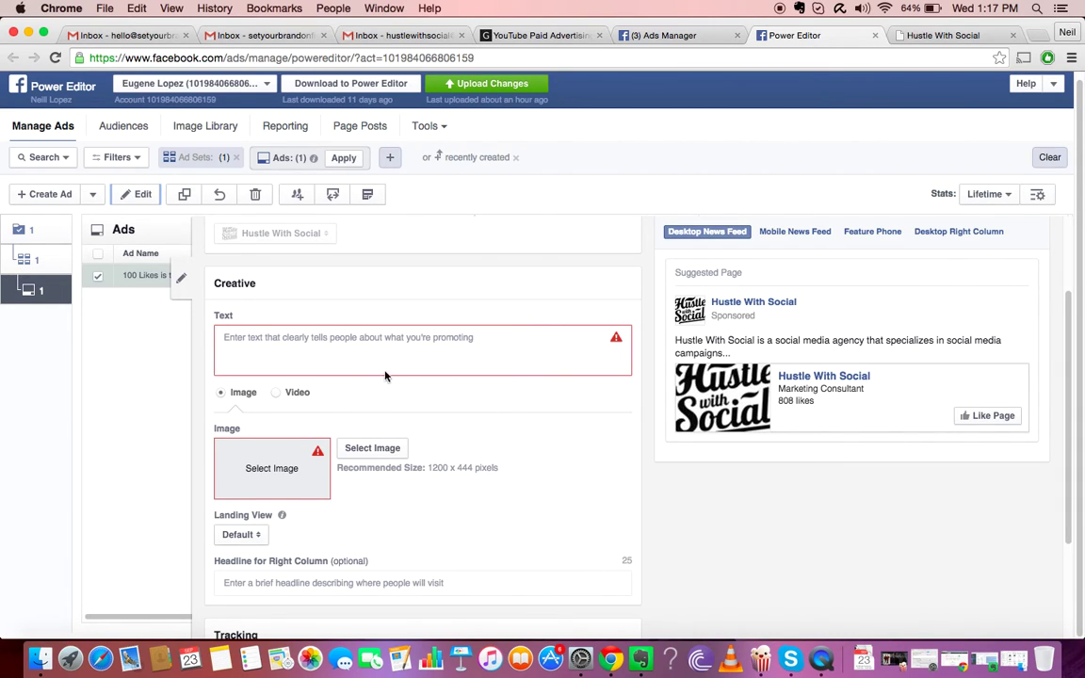
pyautogui.click(353, 355)
pyautogui.write('Tire')
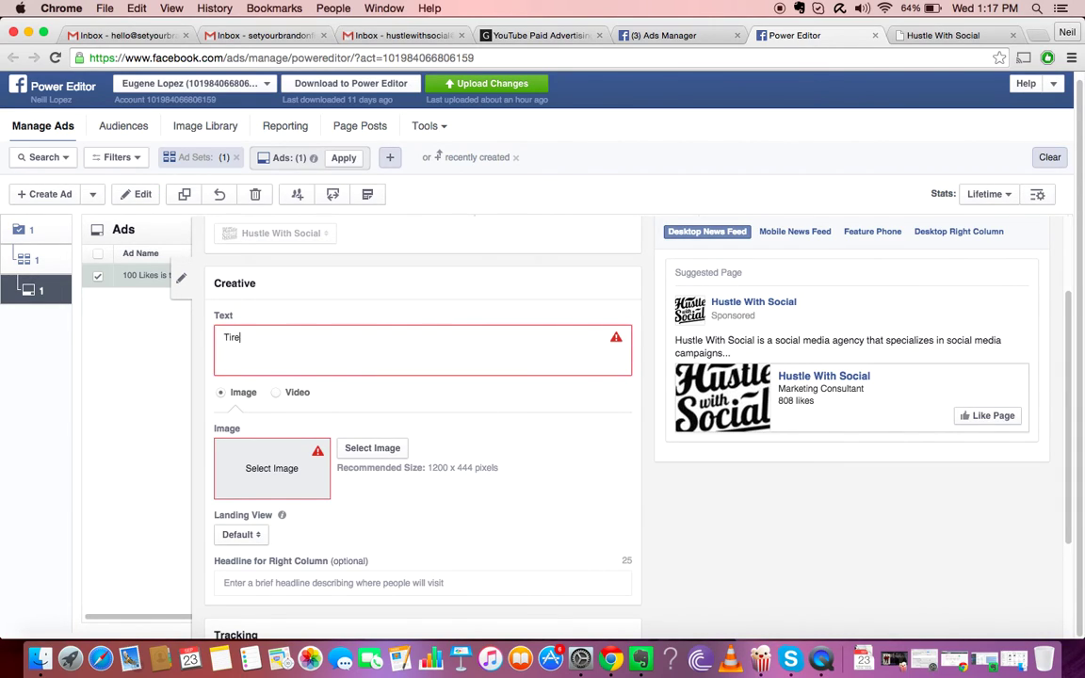
pyautogui.write('d of wasting money on Facebook Ads')
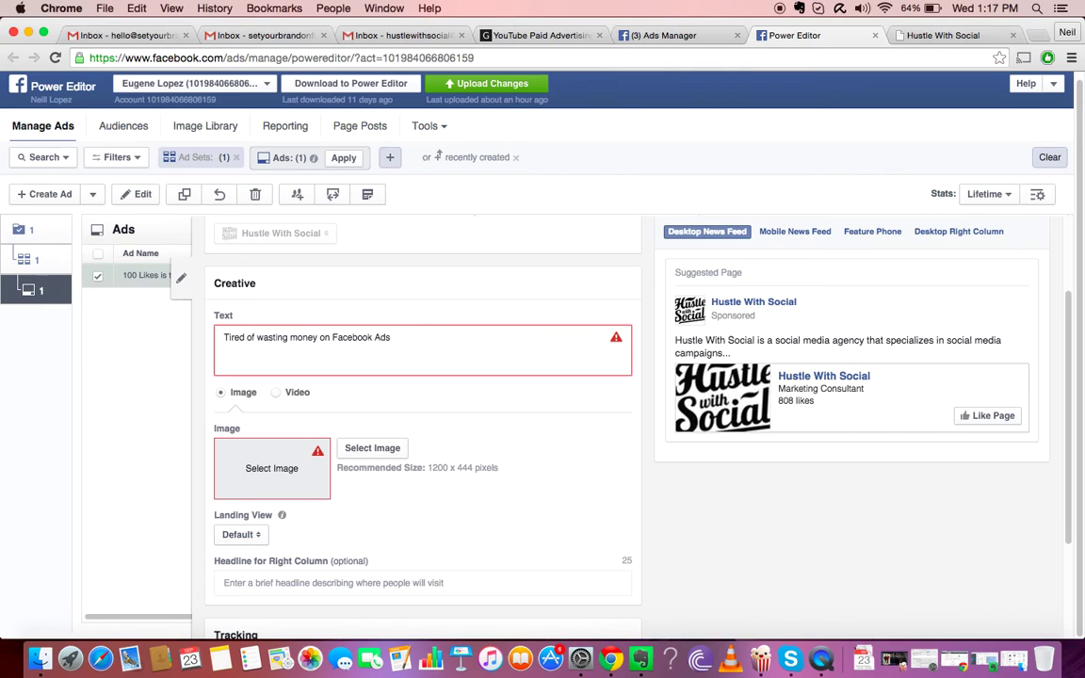
pyautogui.write('? ')
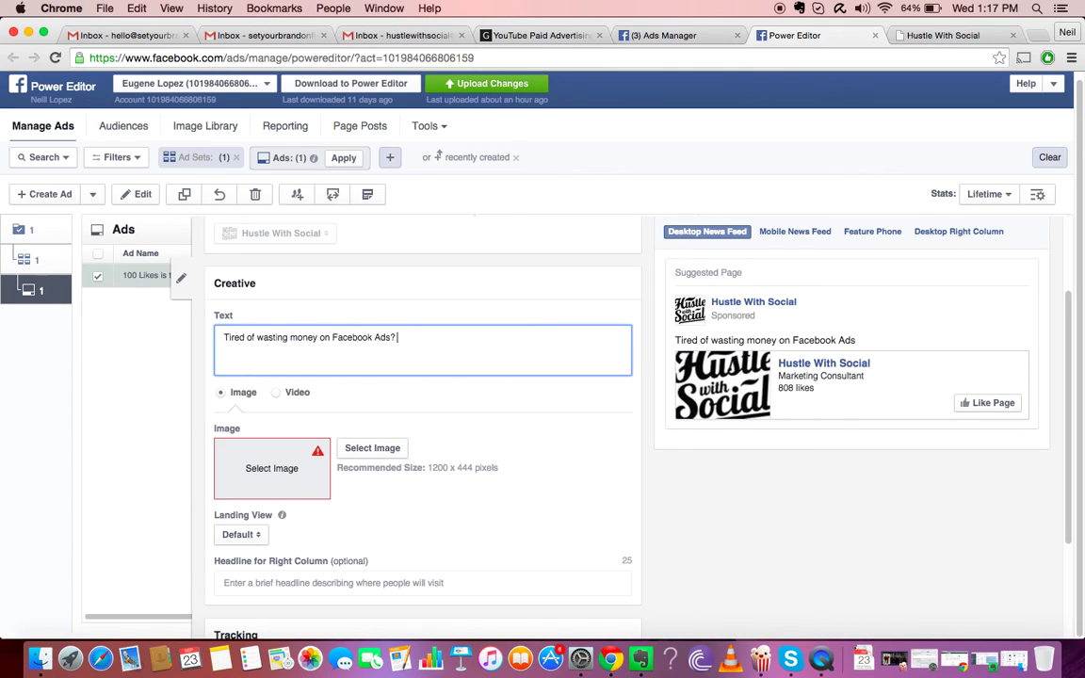
pyautogui.write('Like our Page to')
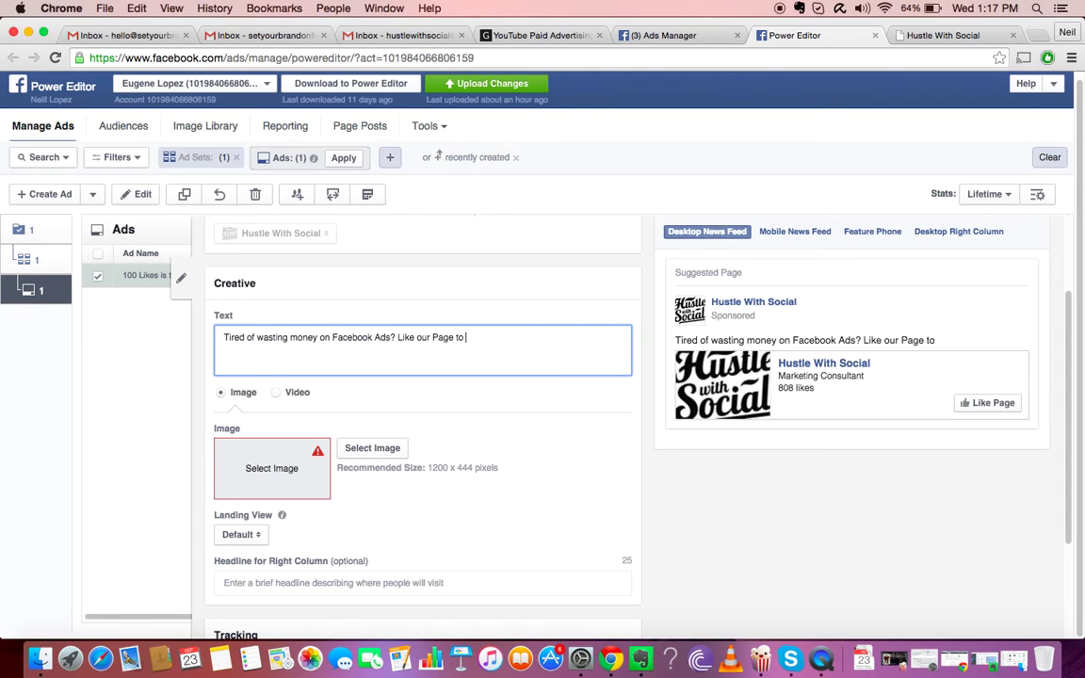
pyautogui.write(' create effective ones.')
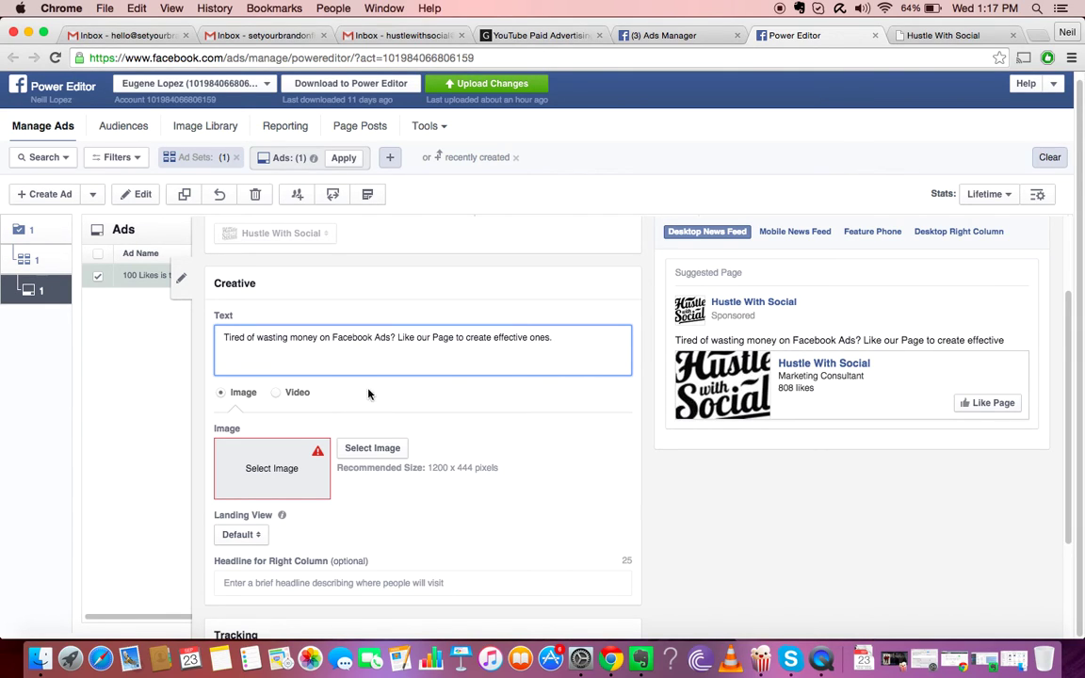
# Set the ad's image to the library photo of the man in a blue shirt holding his head beside cardboard boxes
pyautogui.click(365, 452)
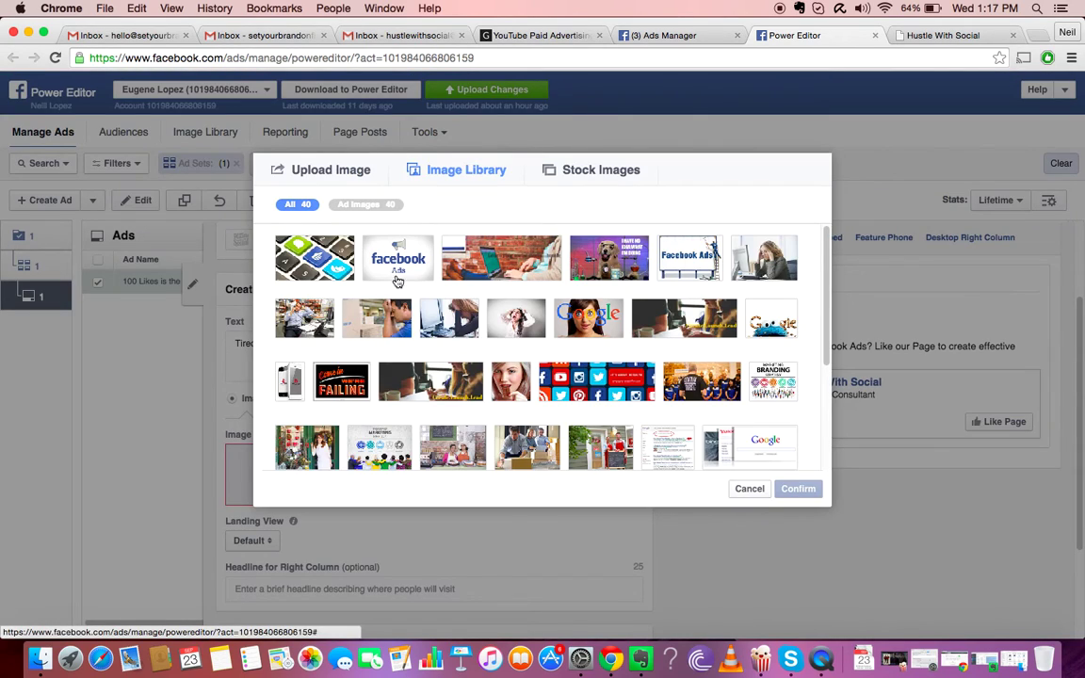
pyautogui.click(400, 321)
pyautogui.click(798, 487)
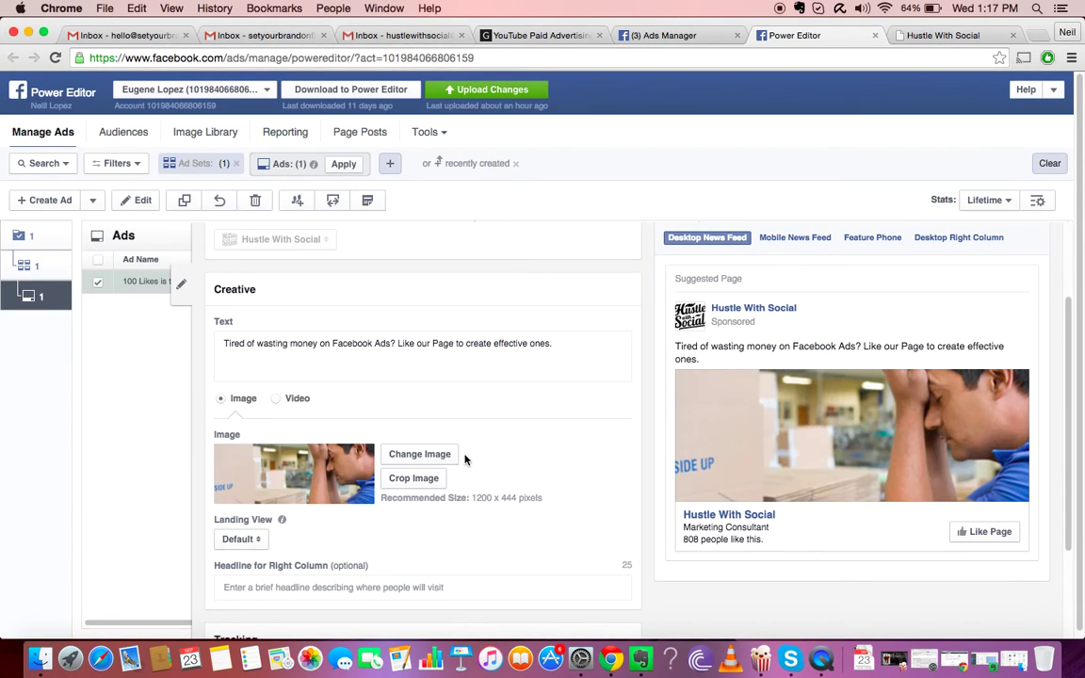
# Dismiss the notice in the ad's tracking pixels section and close the ad's editor
pyautogui.scroll(-1, 521, 429)
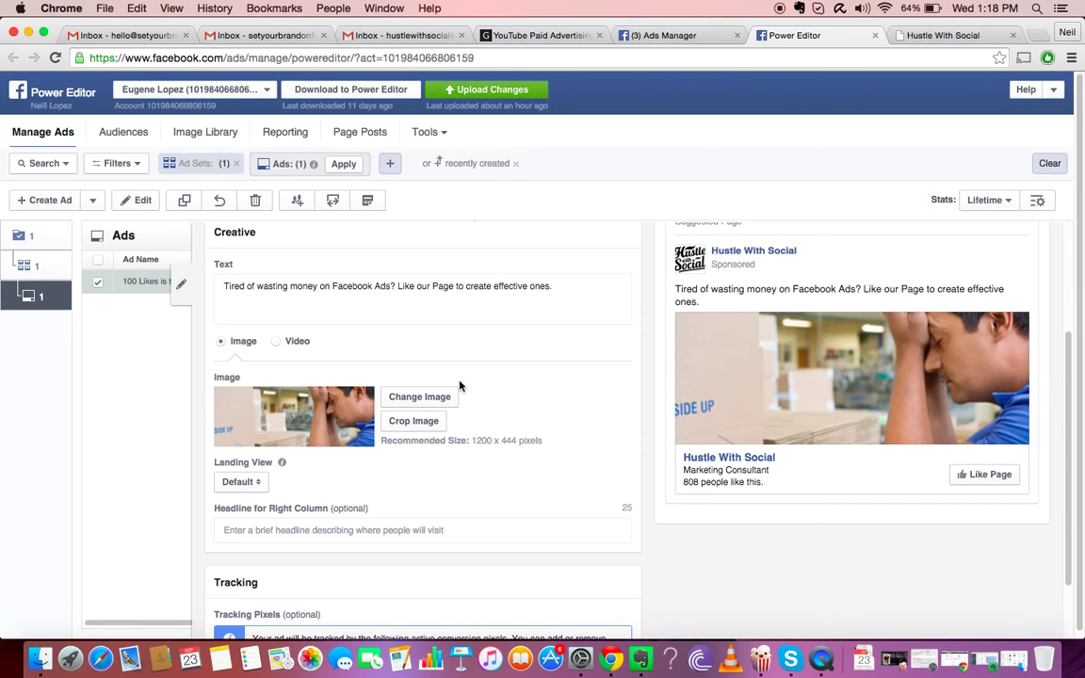
pyautogui.scroll(-2, 508, 491)
pyautogui.click(619, 606)
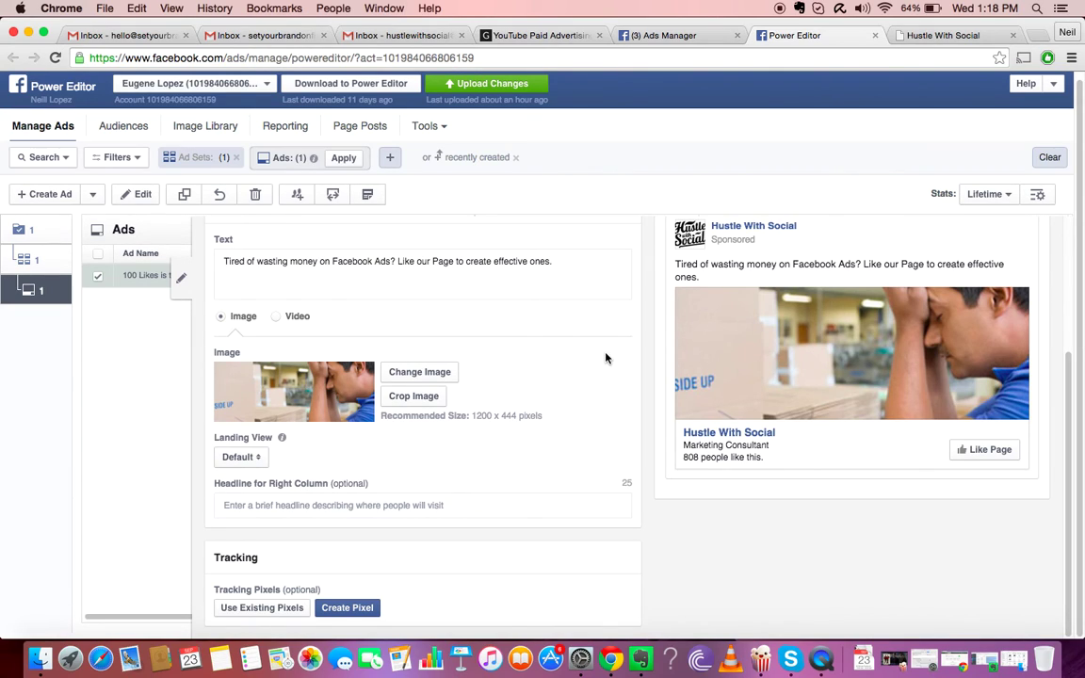
pyautogui.click(179, 279)
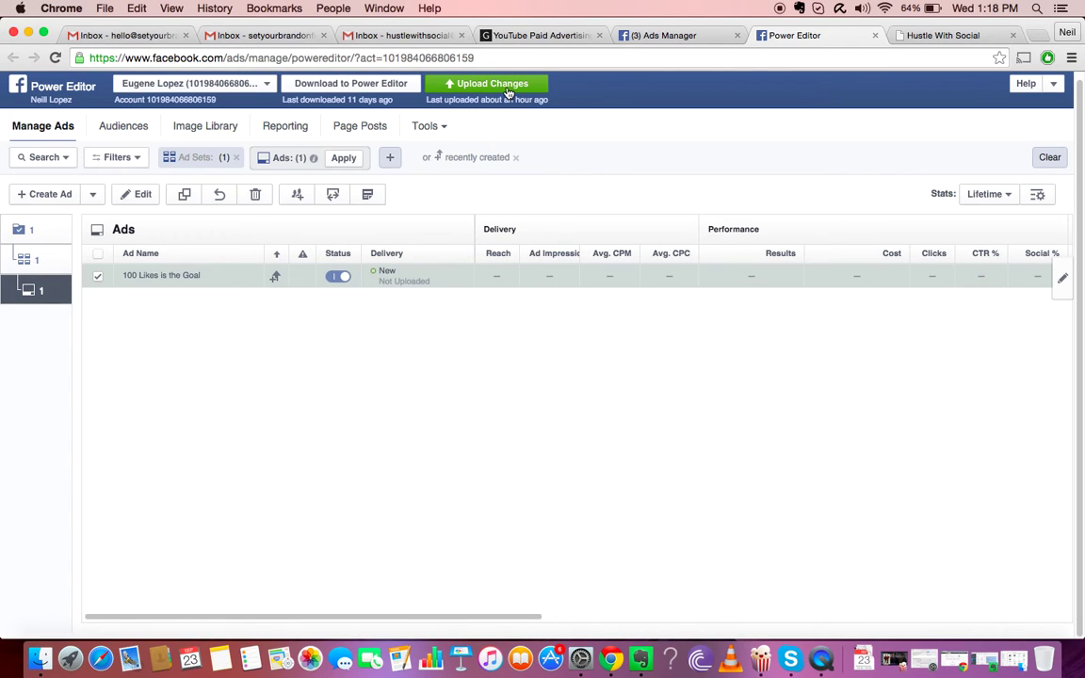
# View the campaign list in Ads Manager, and switch to the Hustle With Social website
pyautogui.click(666, 36)
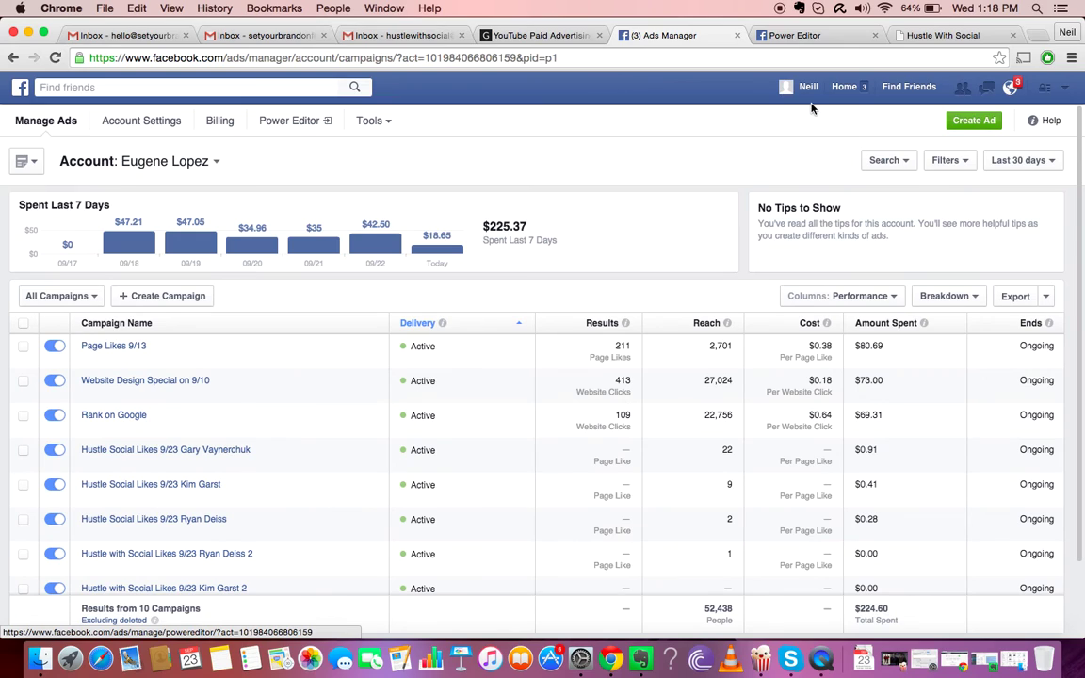
pyautogui.click(933, 36)
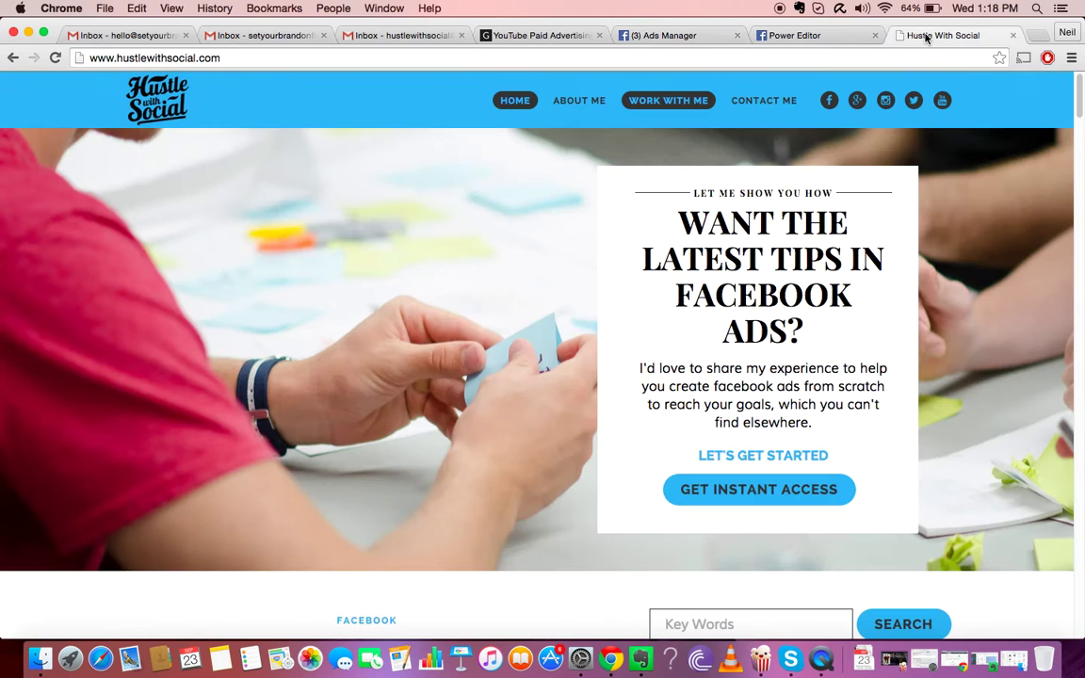